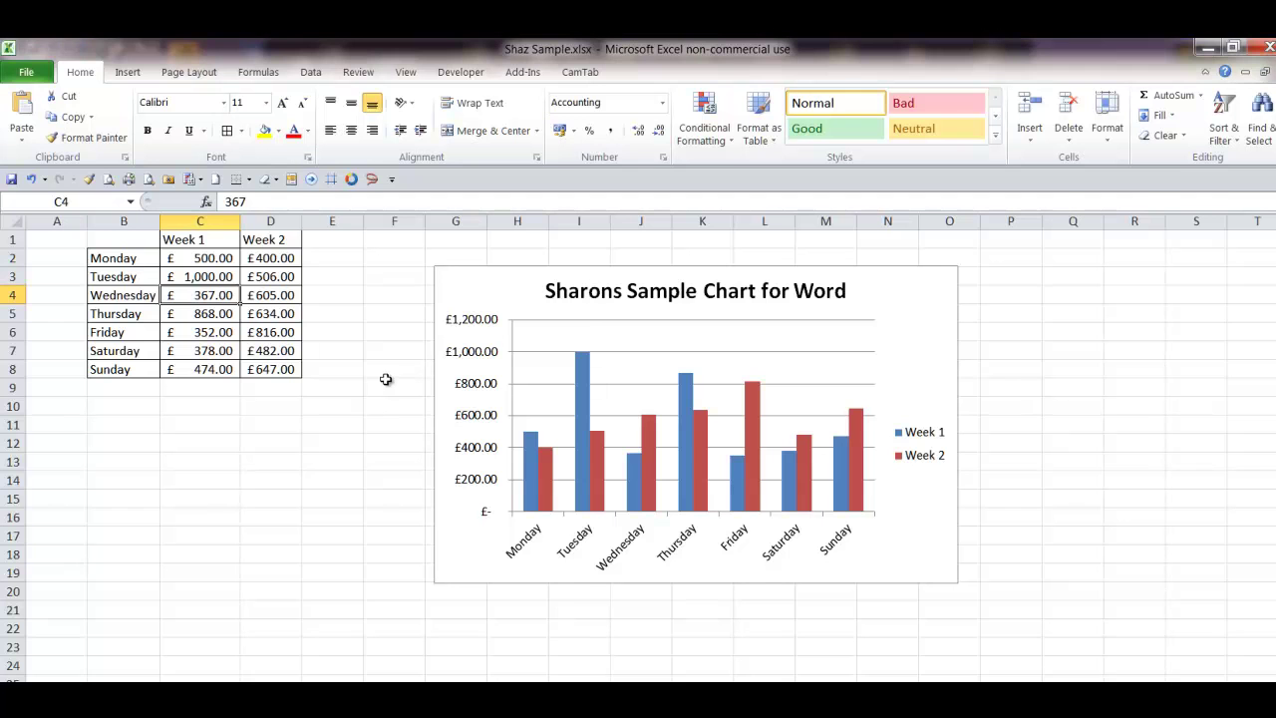
Step: Move the chart closer to the data table, up to rows 1–2 starting at column F, and widen it to column N
click(500, 267)
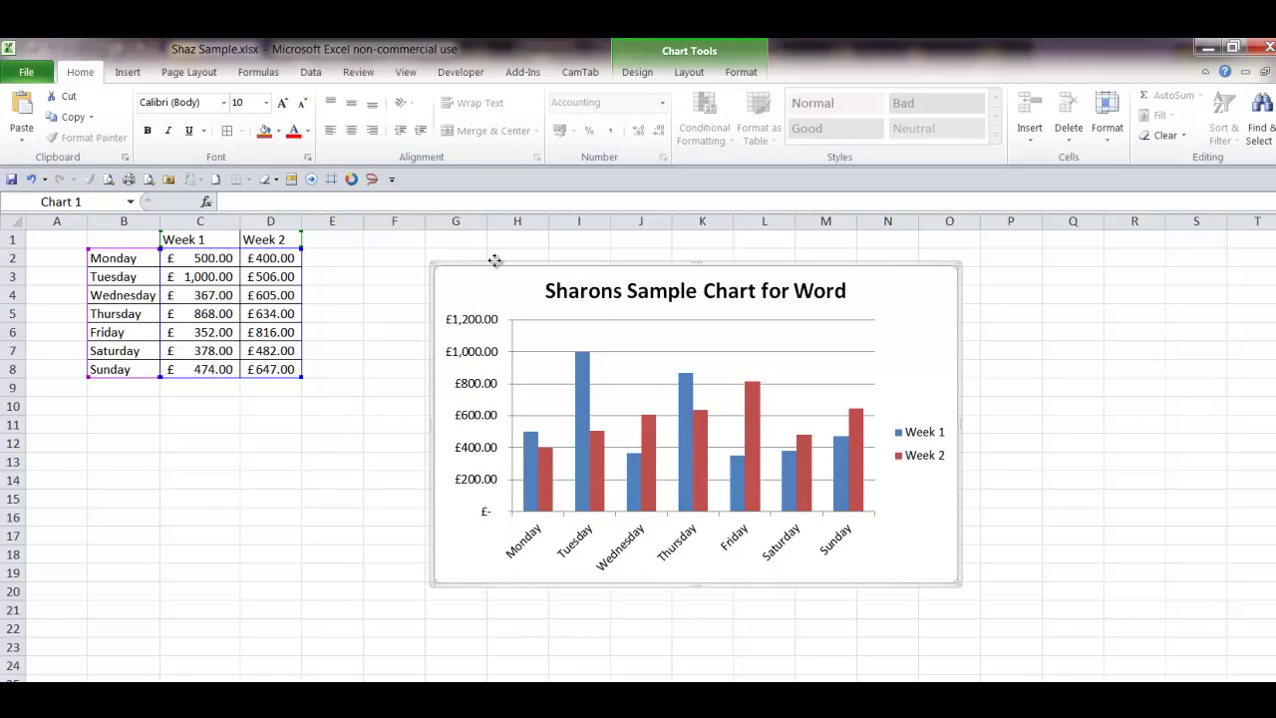
drag(494, 260, 441, 245)
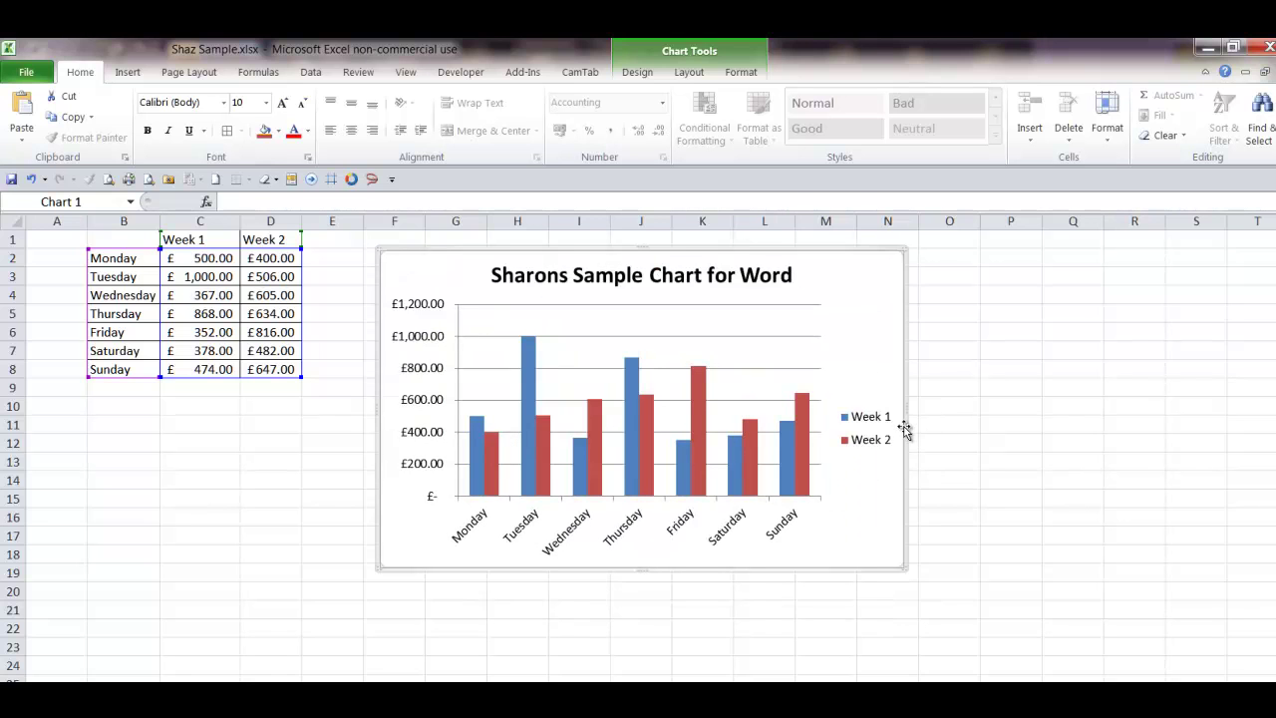
drag(906, 406, 950, 407)
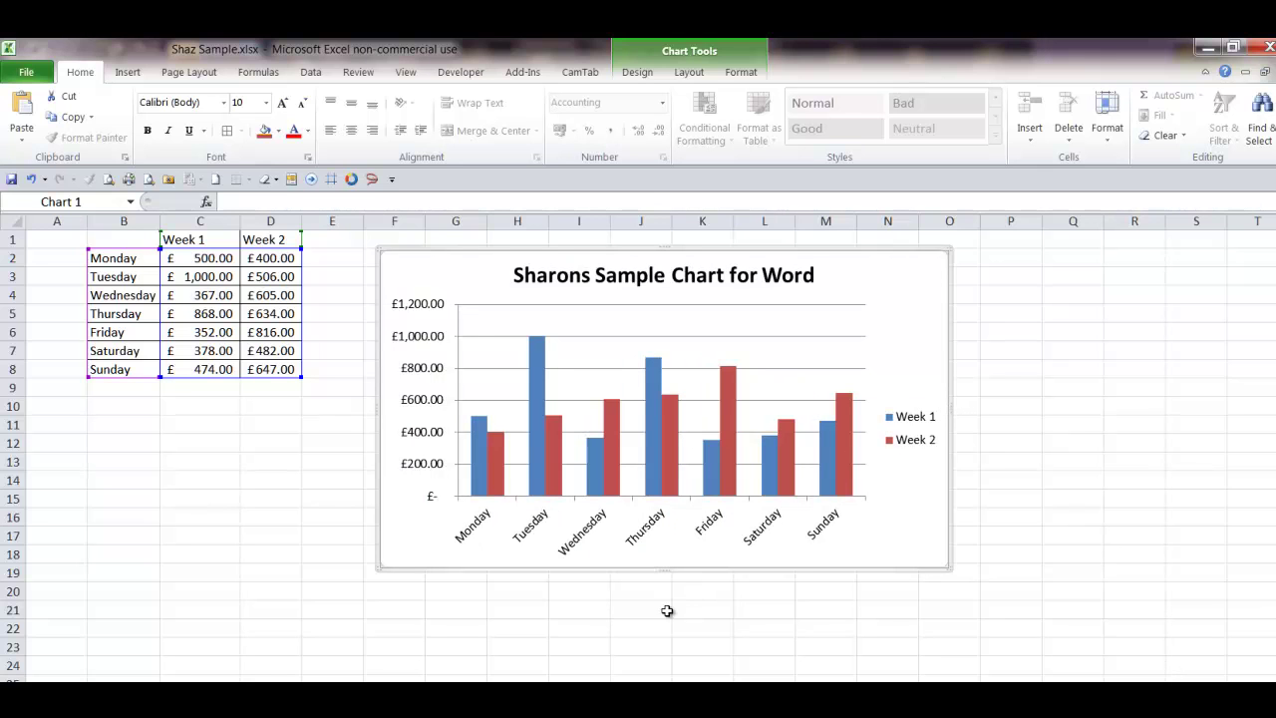
click(237, 480)
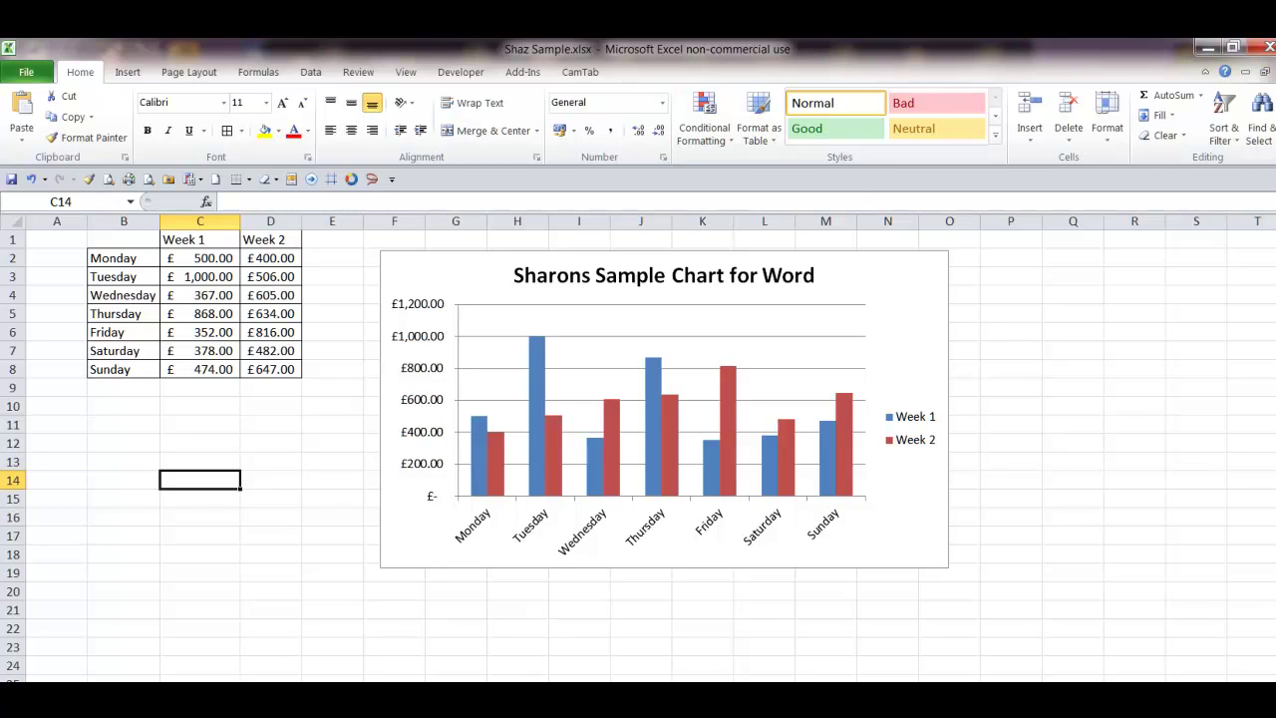
Step: Switch to the blank Word document and insert a Clustered Column chart
key(alt+Tab)
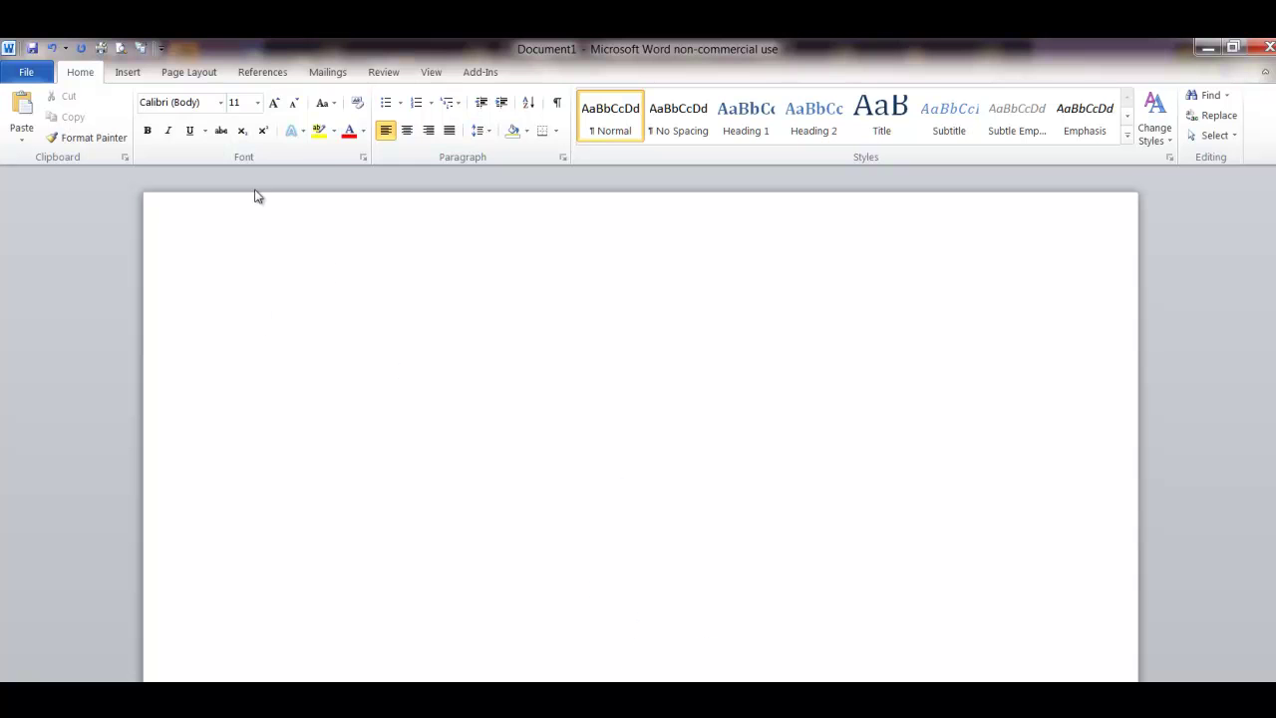
click(127, 72)
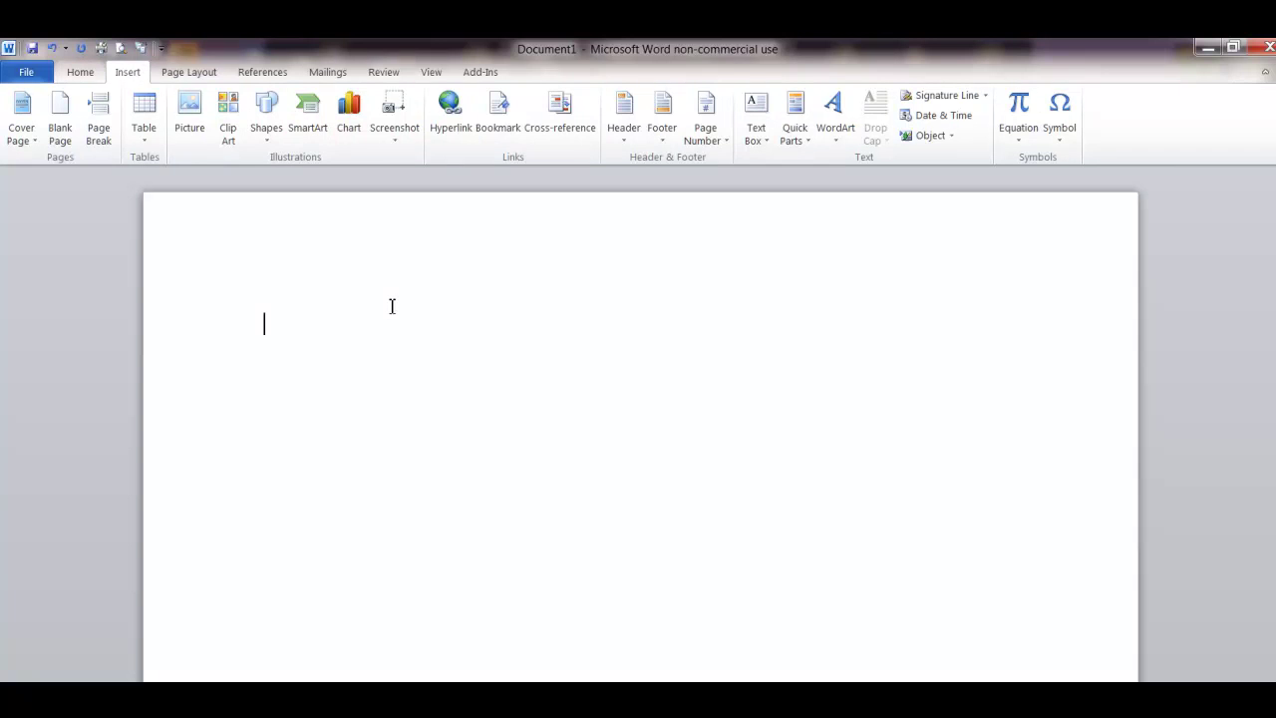
click(351, 109)
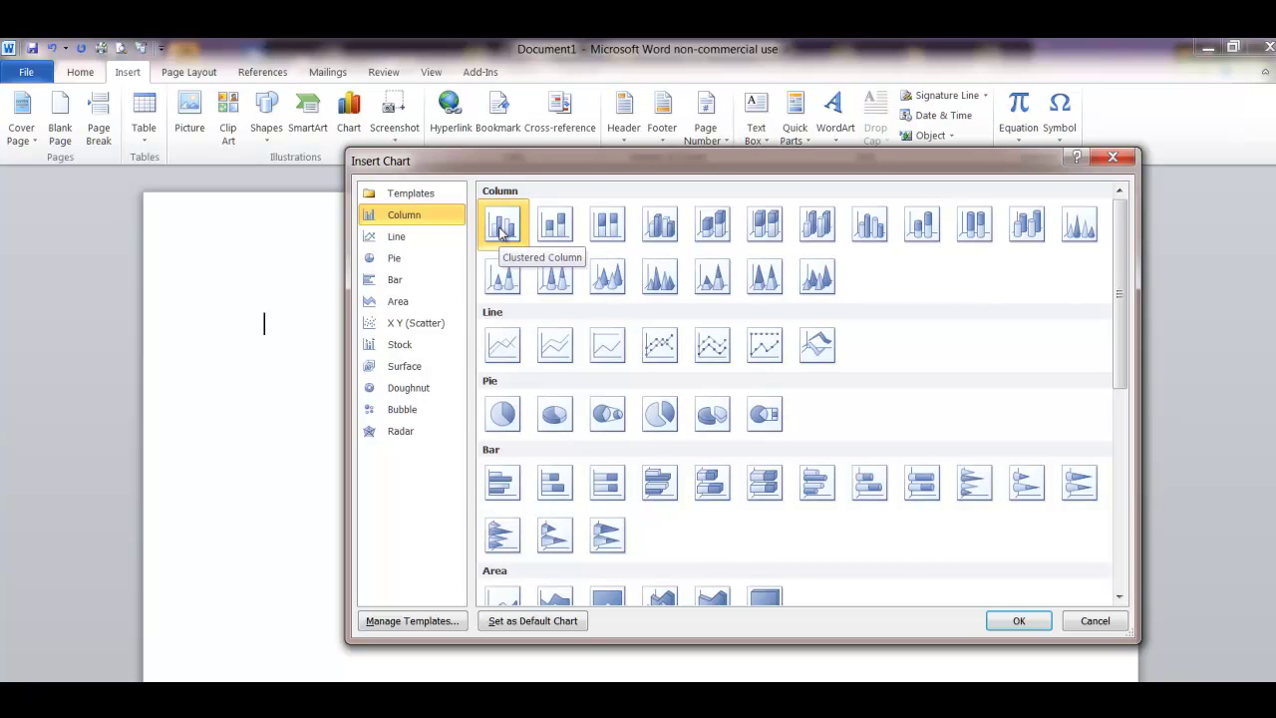
drag(1123, 387, 1156, 389)
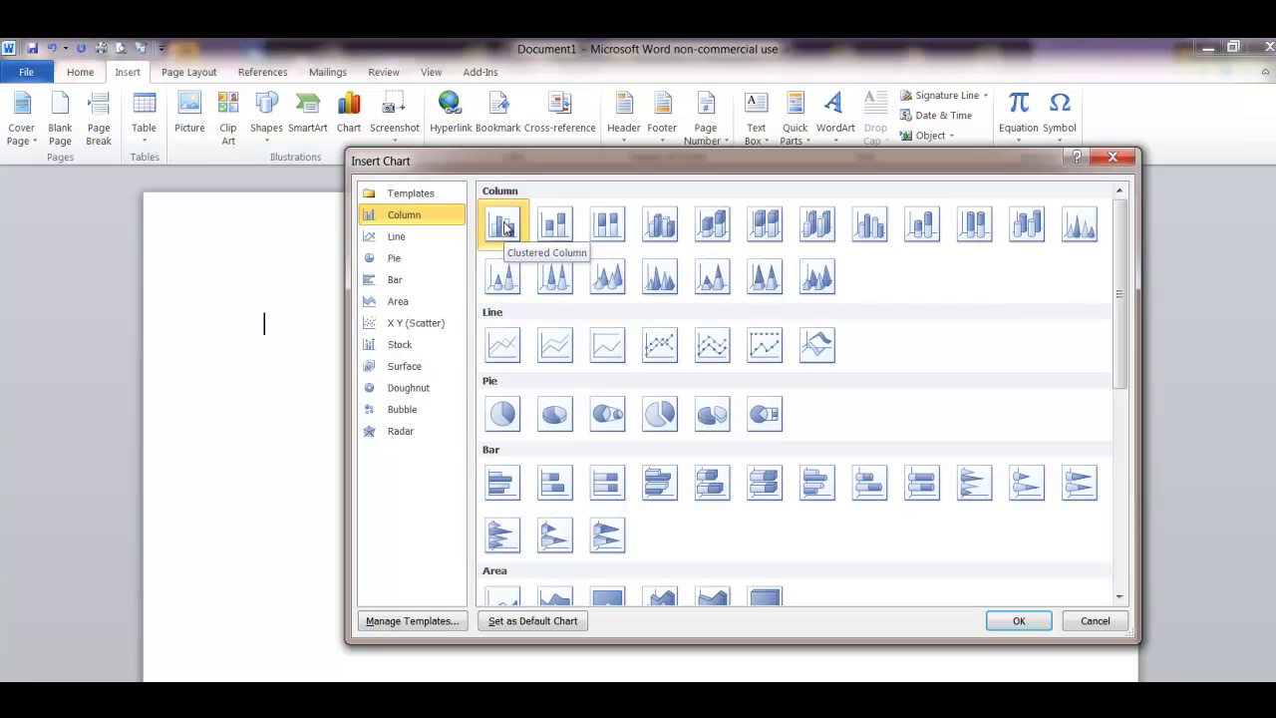
click(1021, 621)
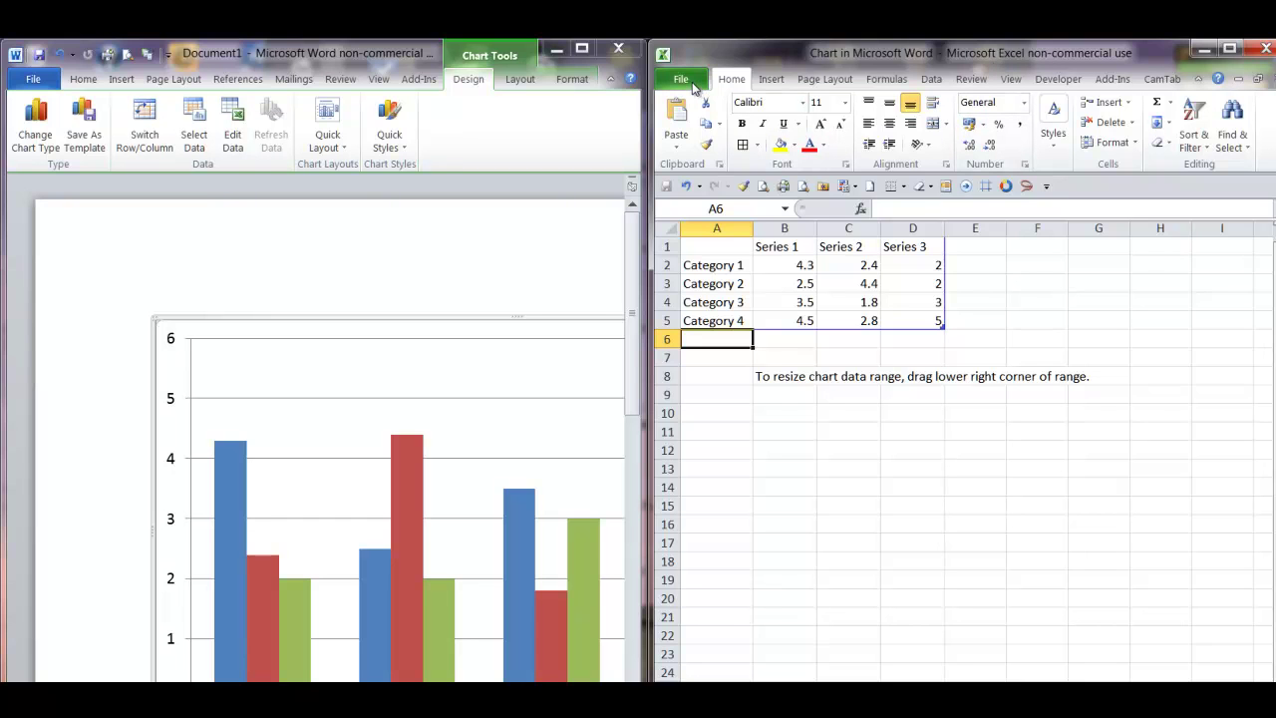
drag(716, 248, 905, 316)
click(874, 414)
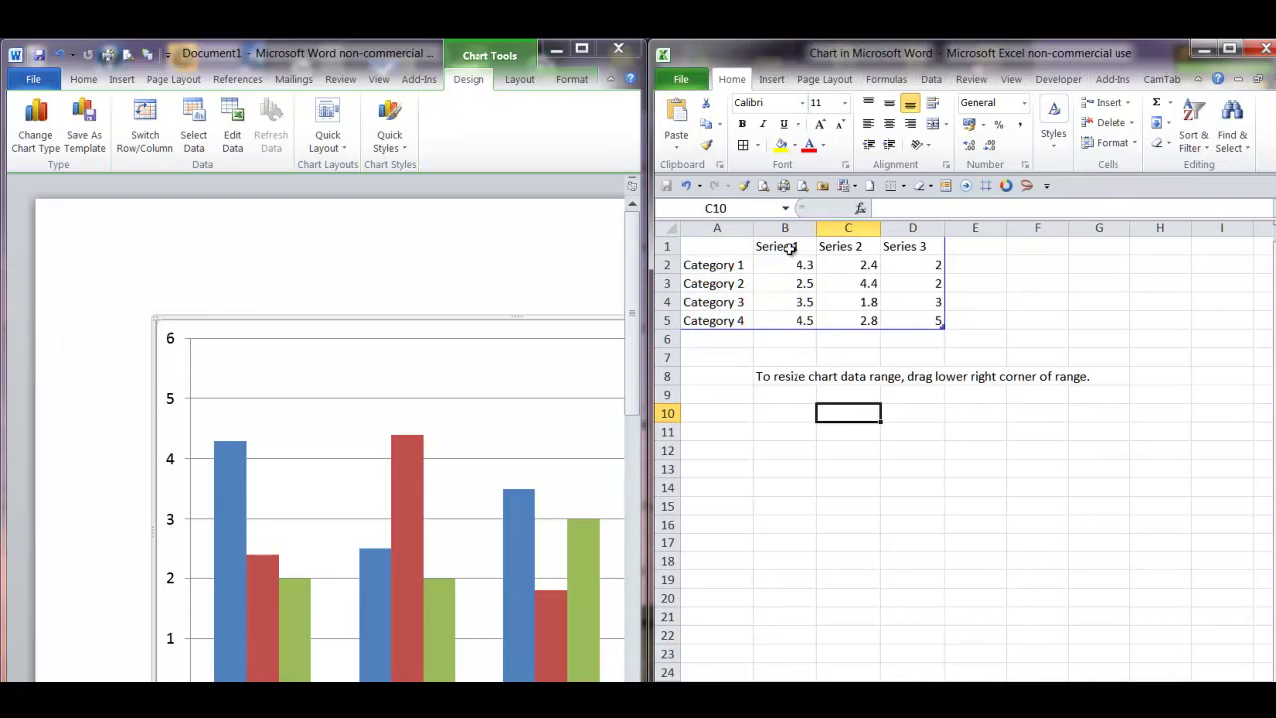
click(788, 249)
click(848, 250)
click(917, 251)
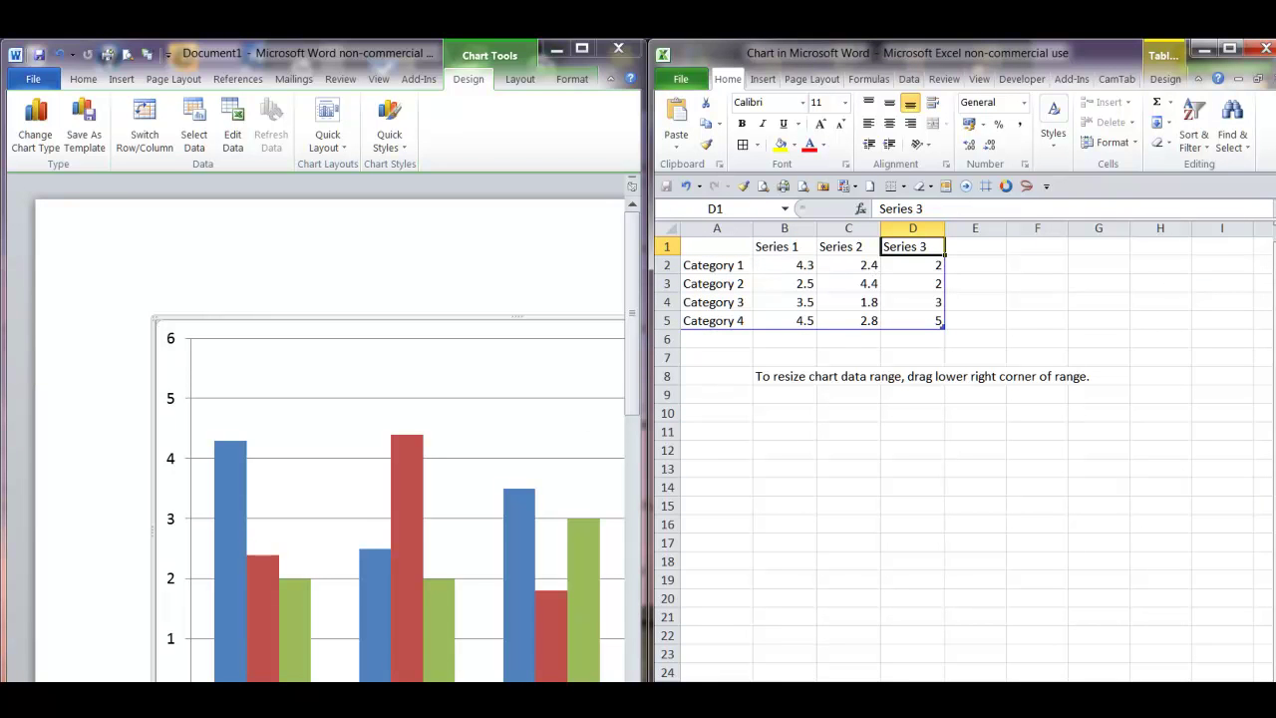
Step: Switch to Shaz Sample.xlsx and copy the weekly data table in B1:D8
mouse_move(433, 700)
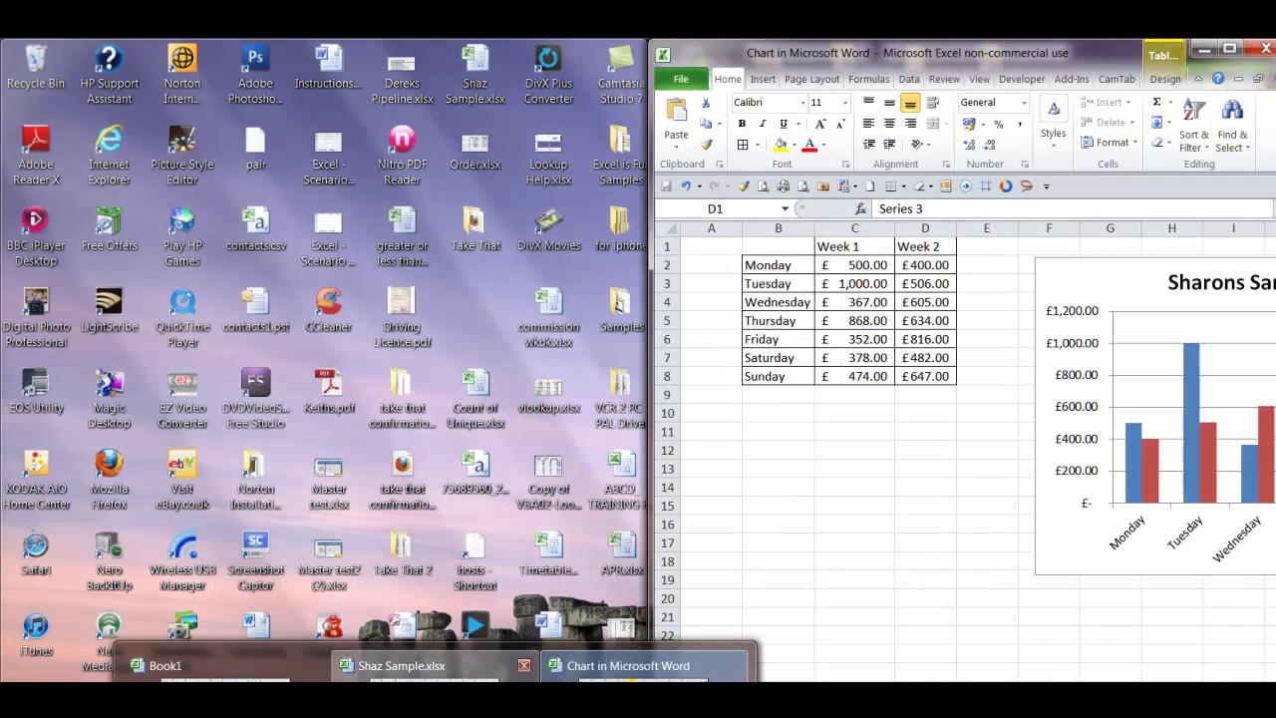
click(401, 665)
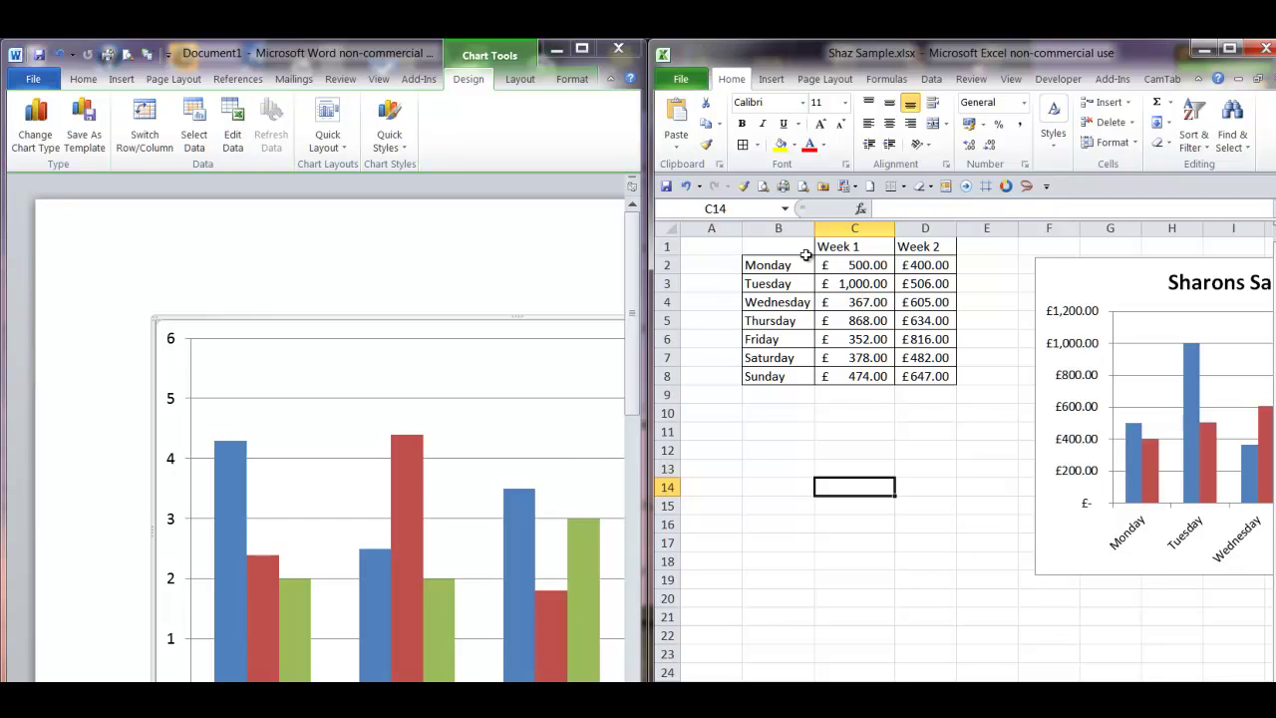
drag(794, 249, 894, 364)
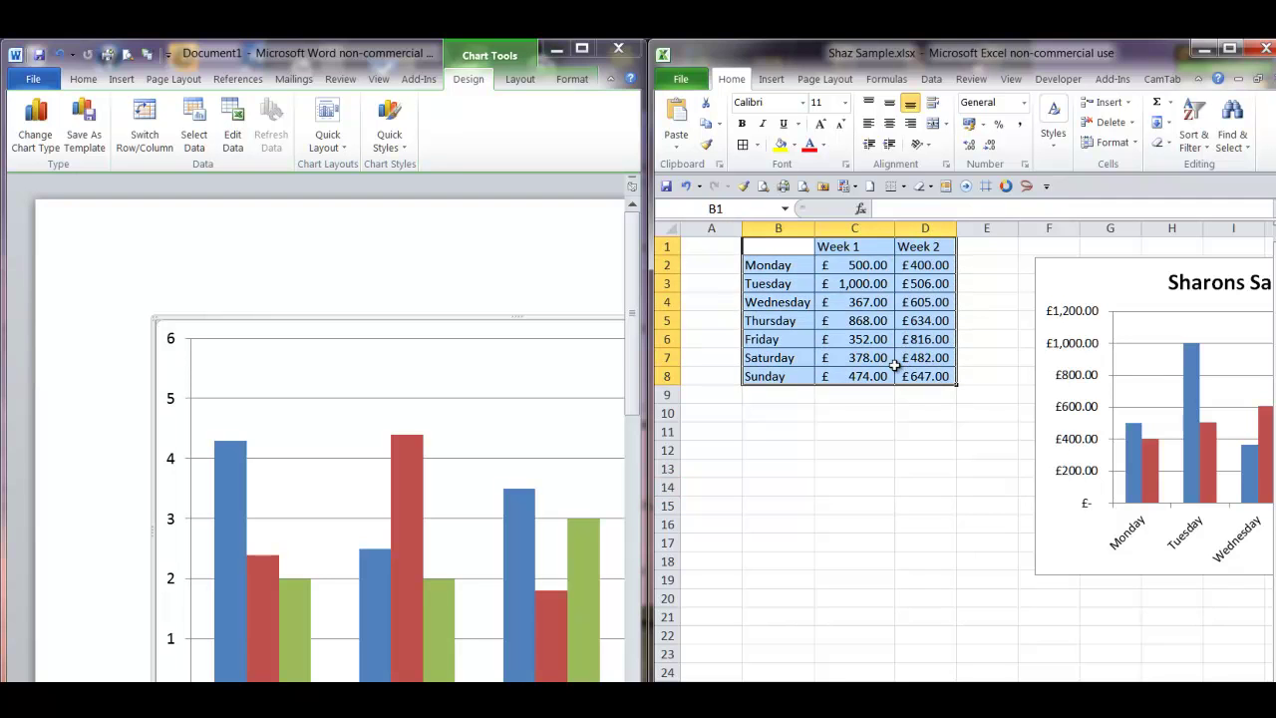
key(ctrl+c)
Step: Paste the copied weekly data at A1 of the Chart in Microsoft Word sheet, replacing the placeholder contents
mouse_move(436, 698)
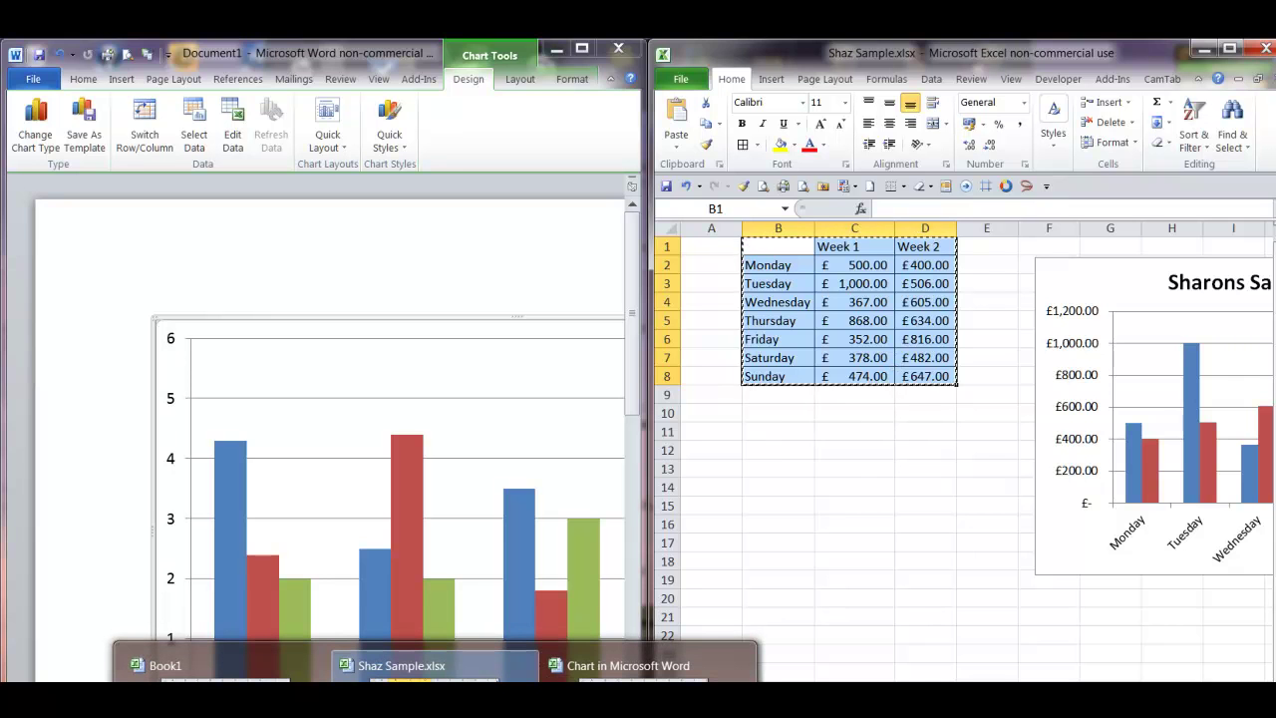
click(734, 666)
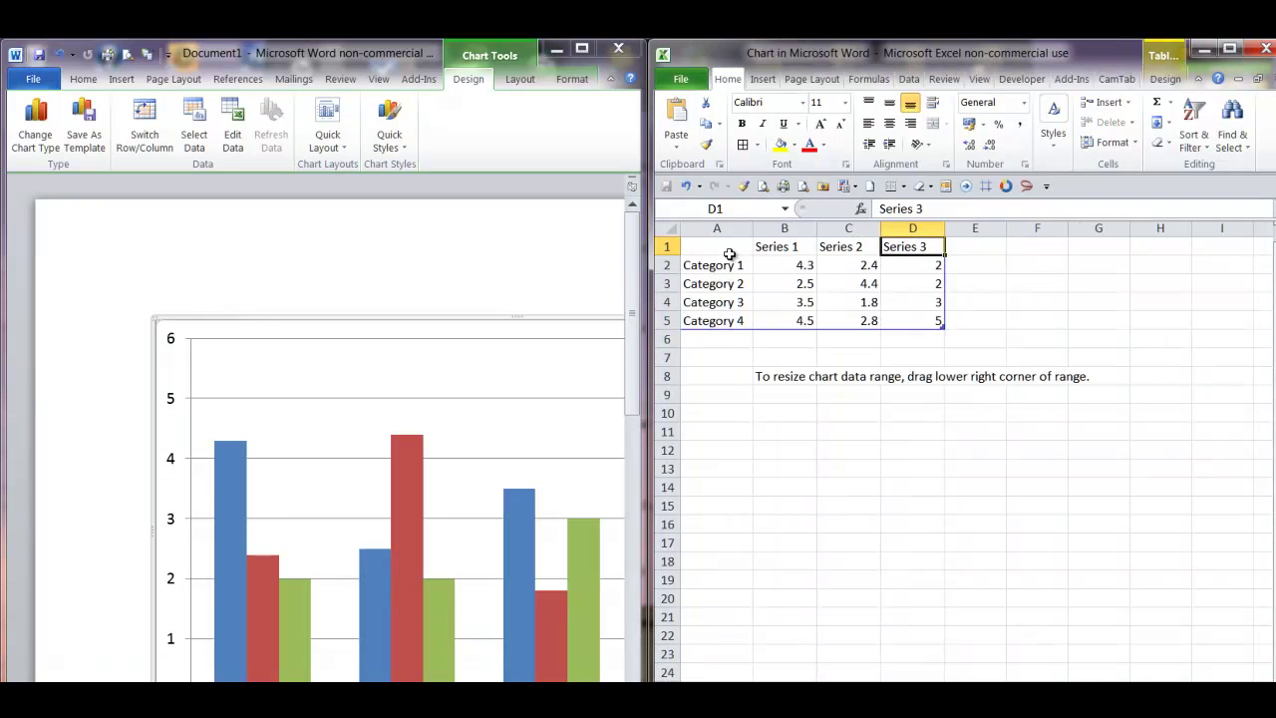
drag(710, 249, 841, 316)
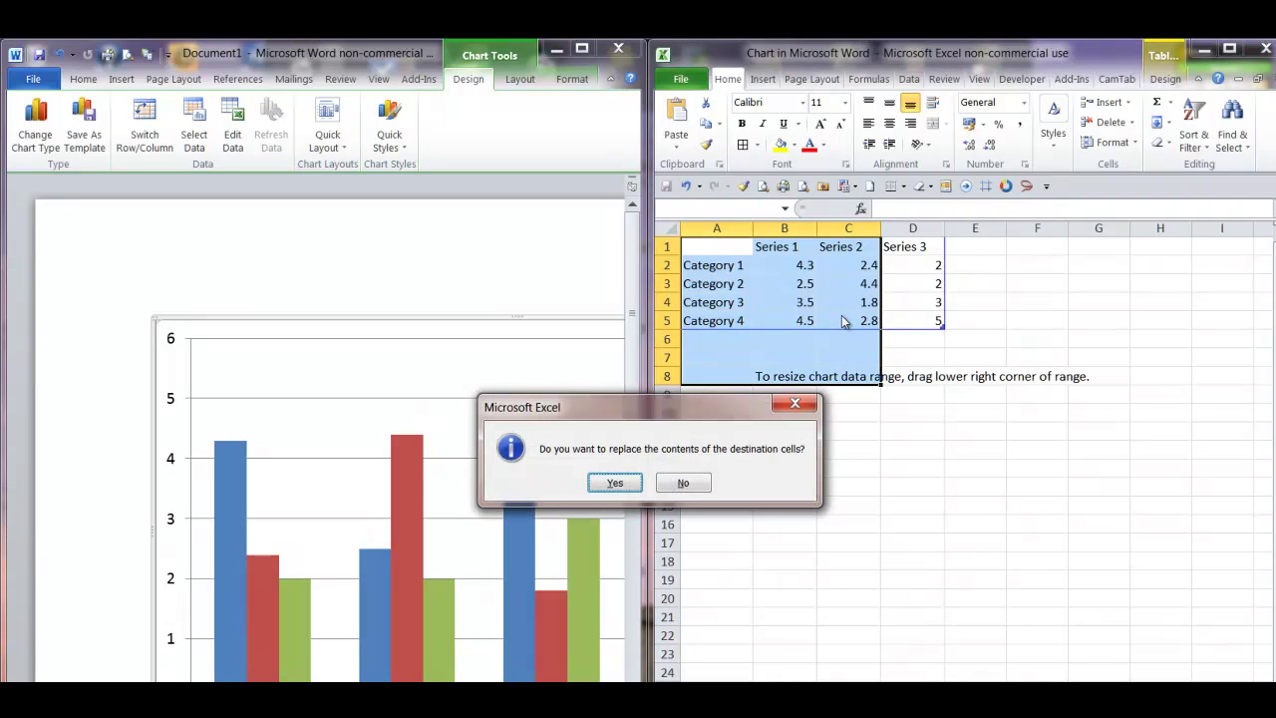
click(616, 485)
click(578, 312)
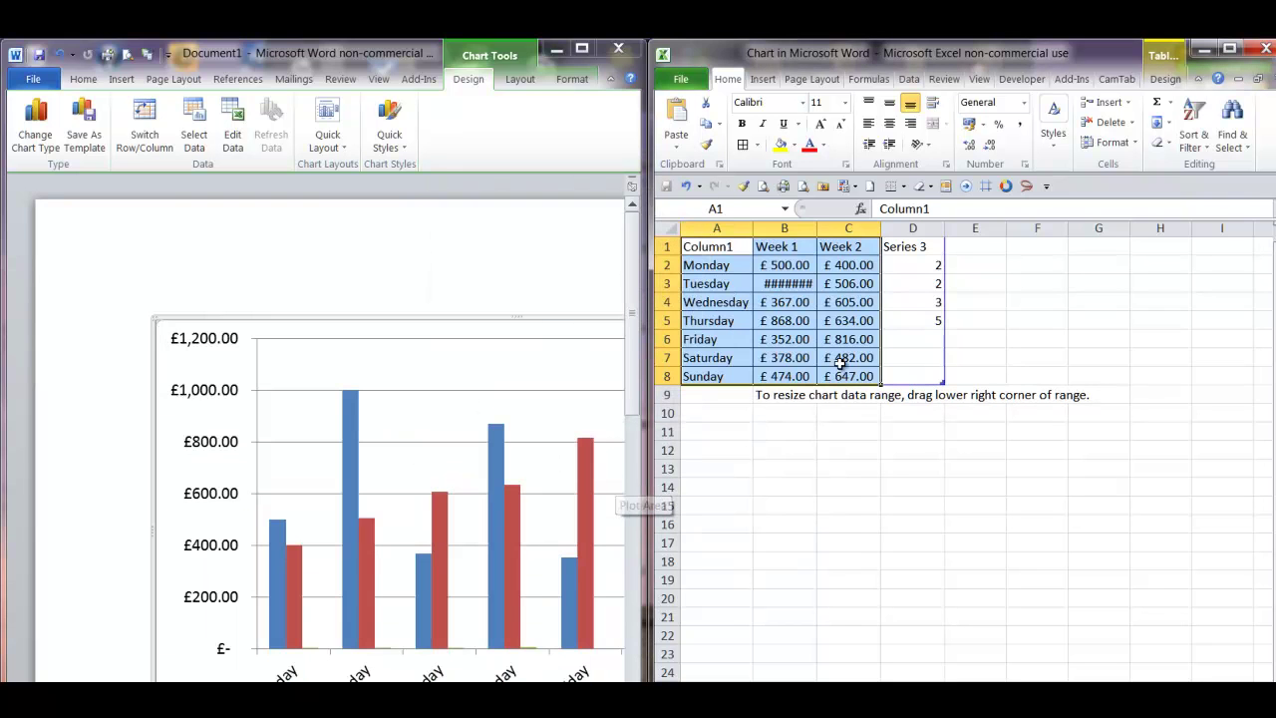
Step: Widen the Week 1 column to fit its values and clear the range-resizing note below the table
double_click(822, 233)
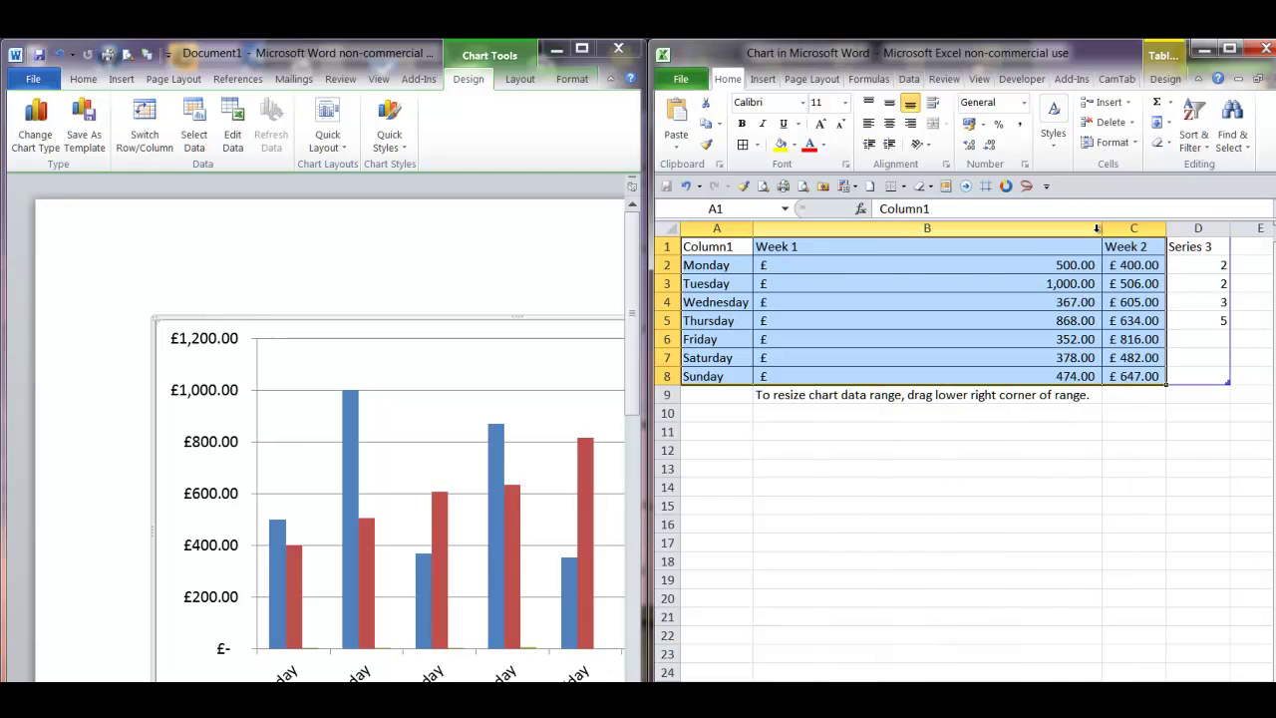
drag(1102, 230, 877, 229)
drag(809, 396, 1091, 407)
key(Delete)
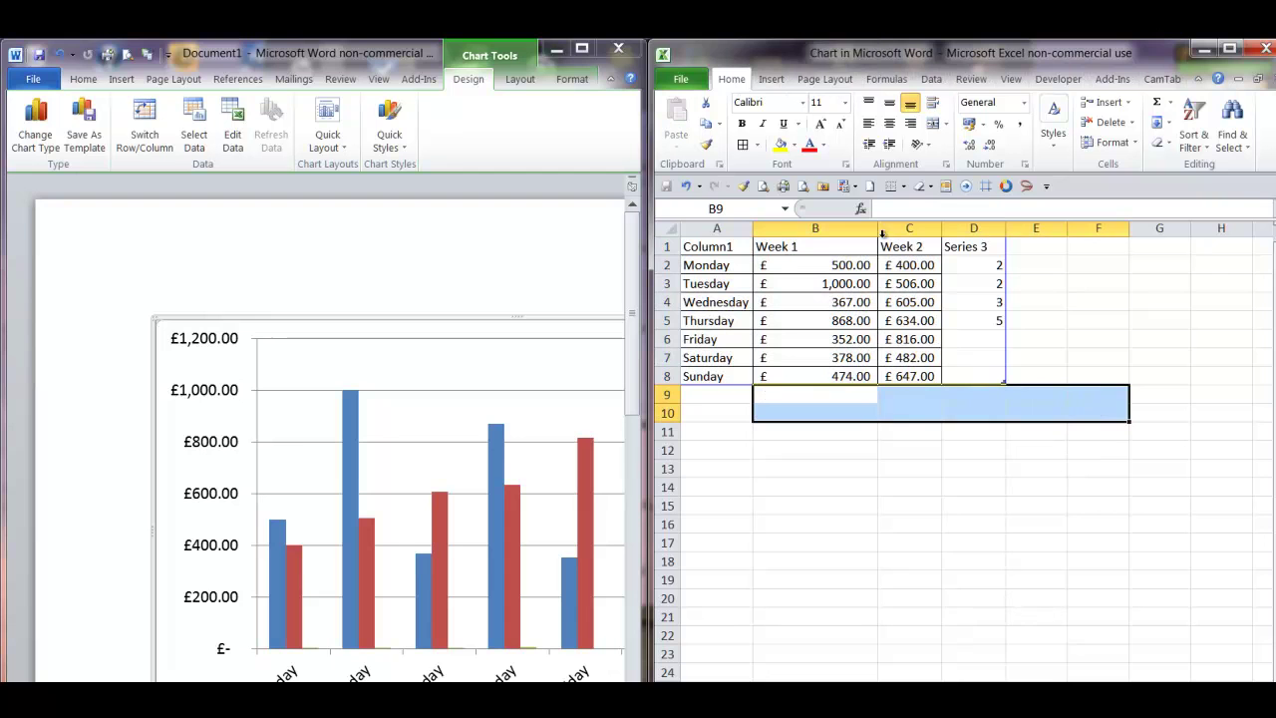
Step: Delete the leftover Series 3 column from the chart data sheet
click(977, 231)
right_click(980, 233)
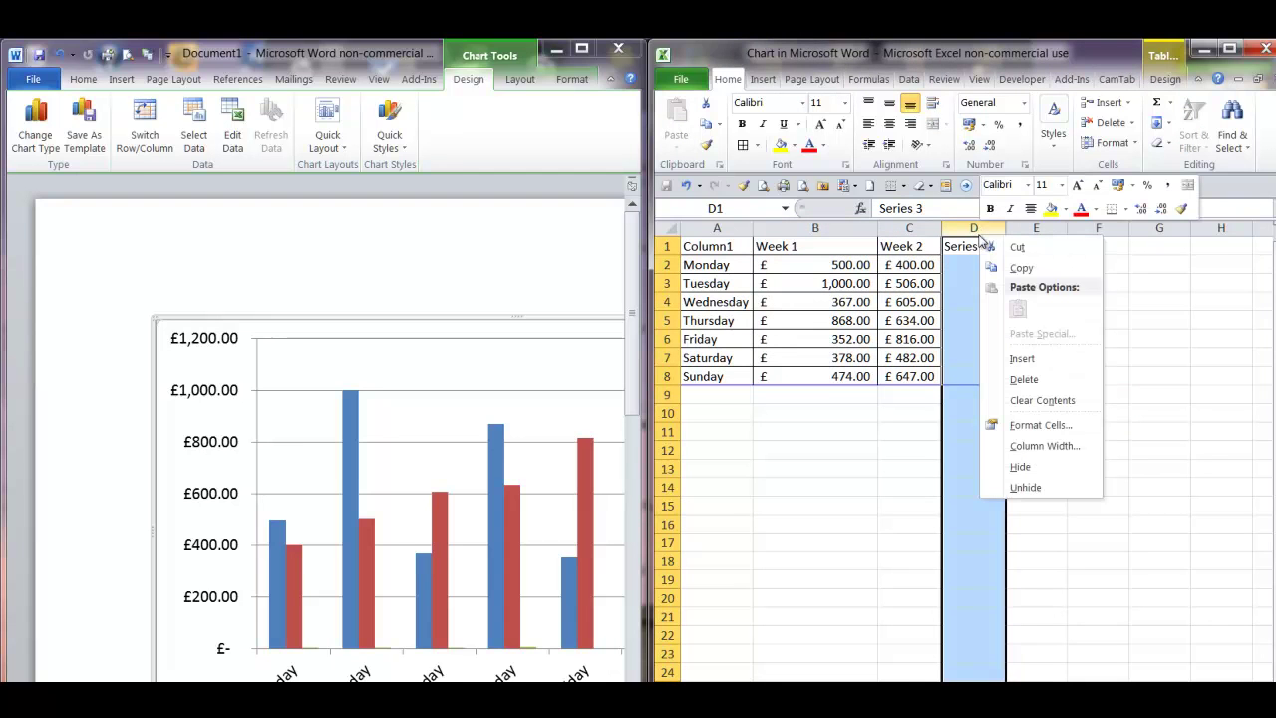
click(1034, 379)
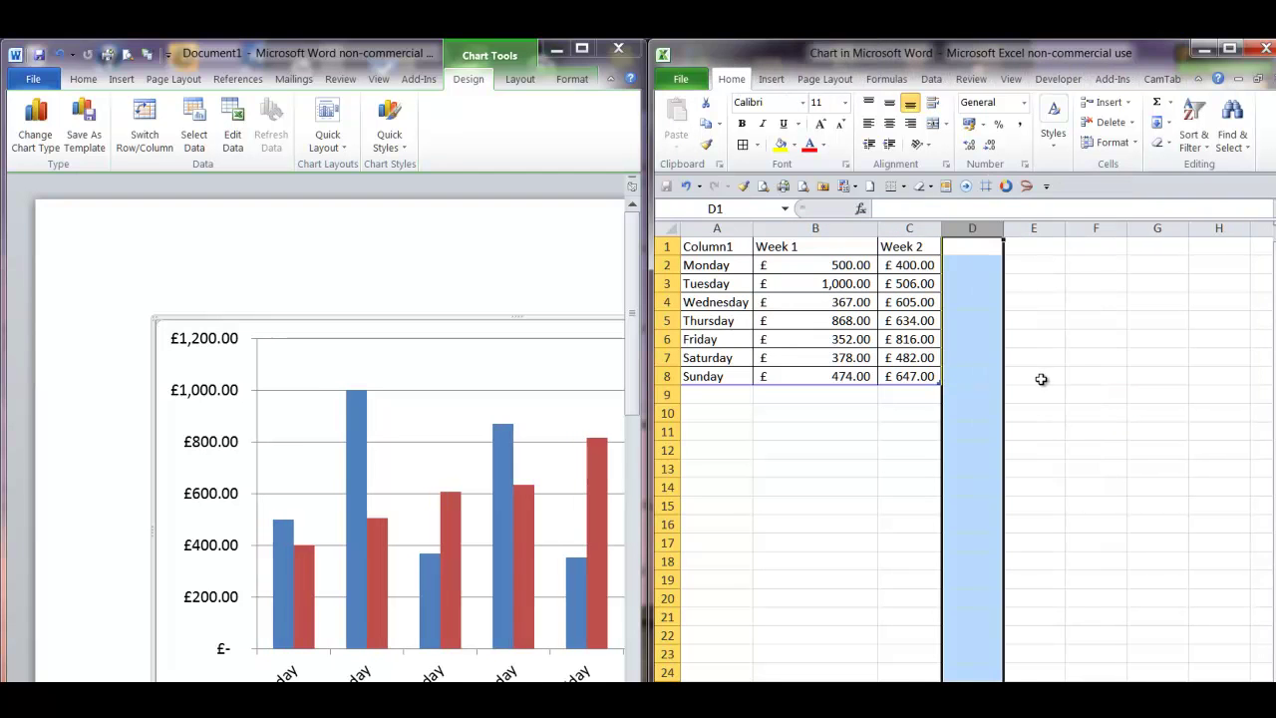
click(1049, 374)
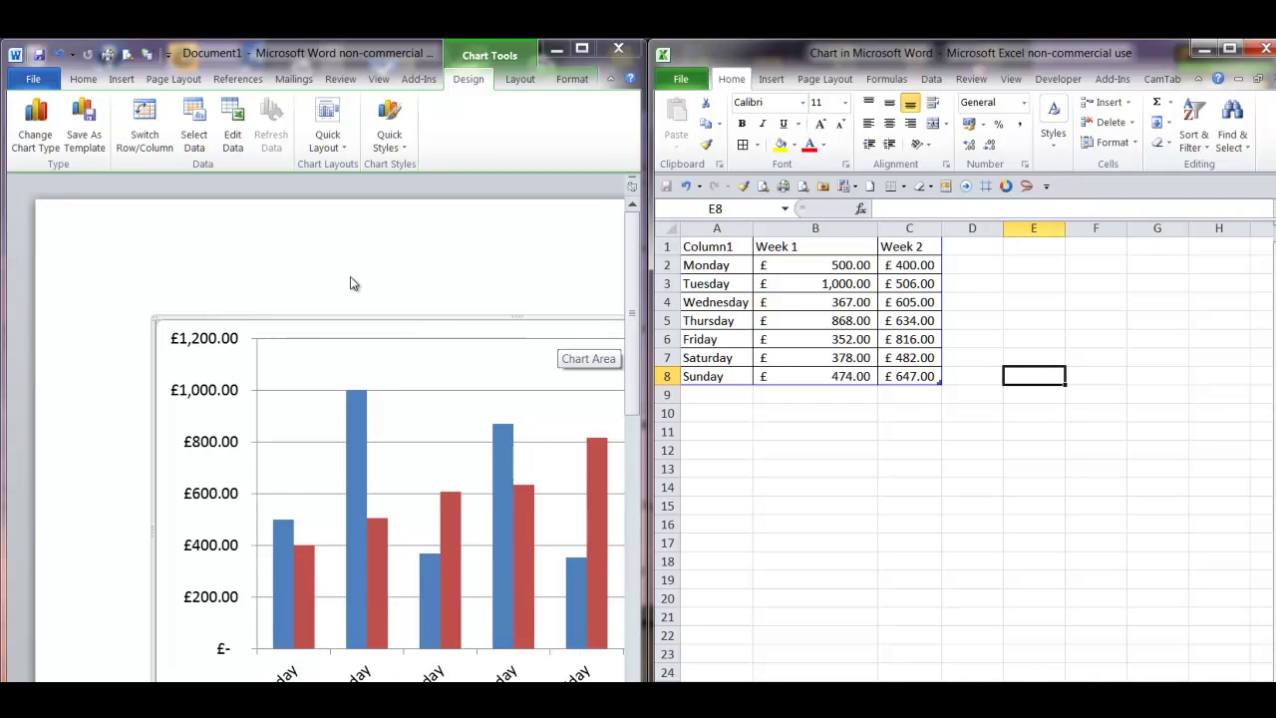
Step: Close the chart's data sheet and review the column chart in the Word document
click(391, 279)
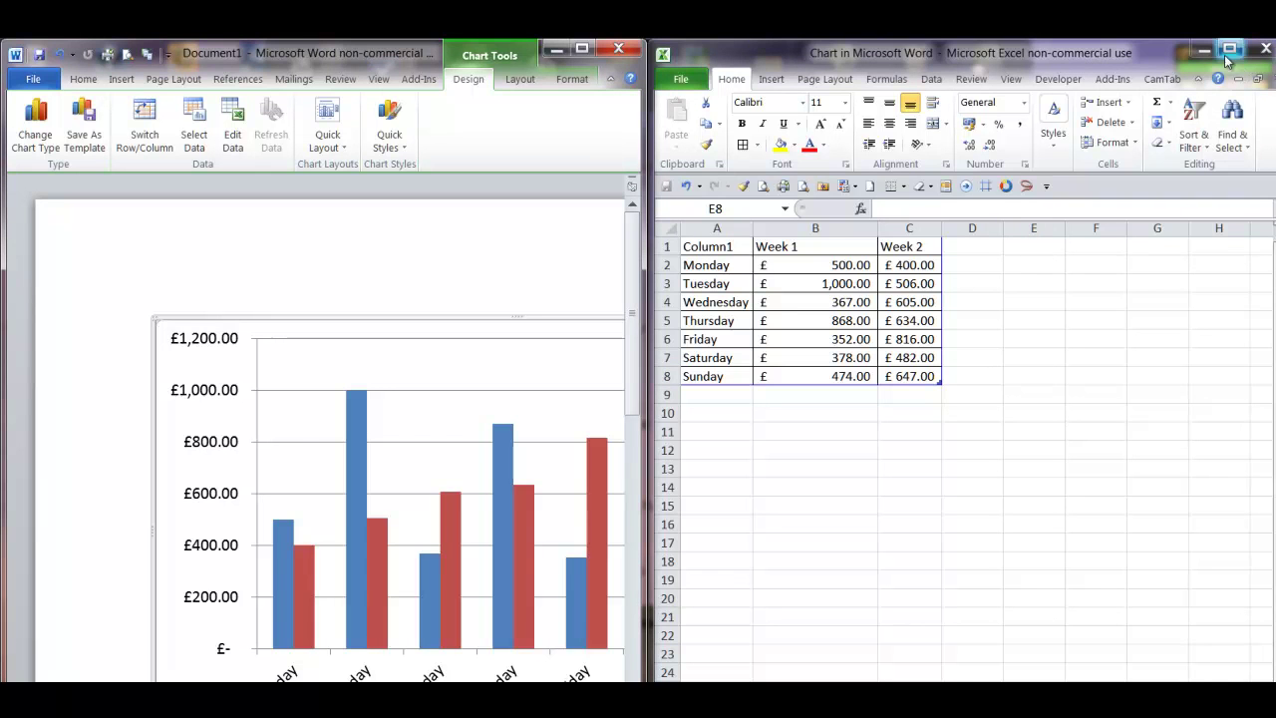
click(1266, 47)
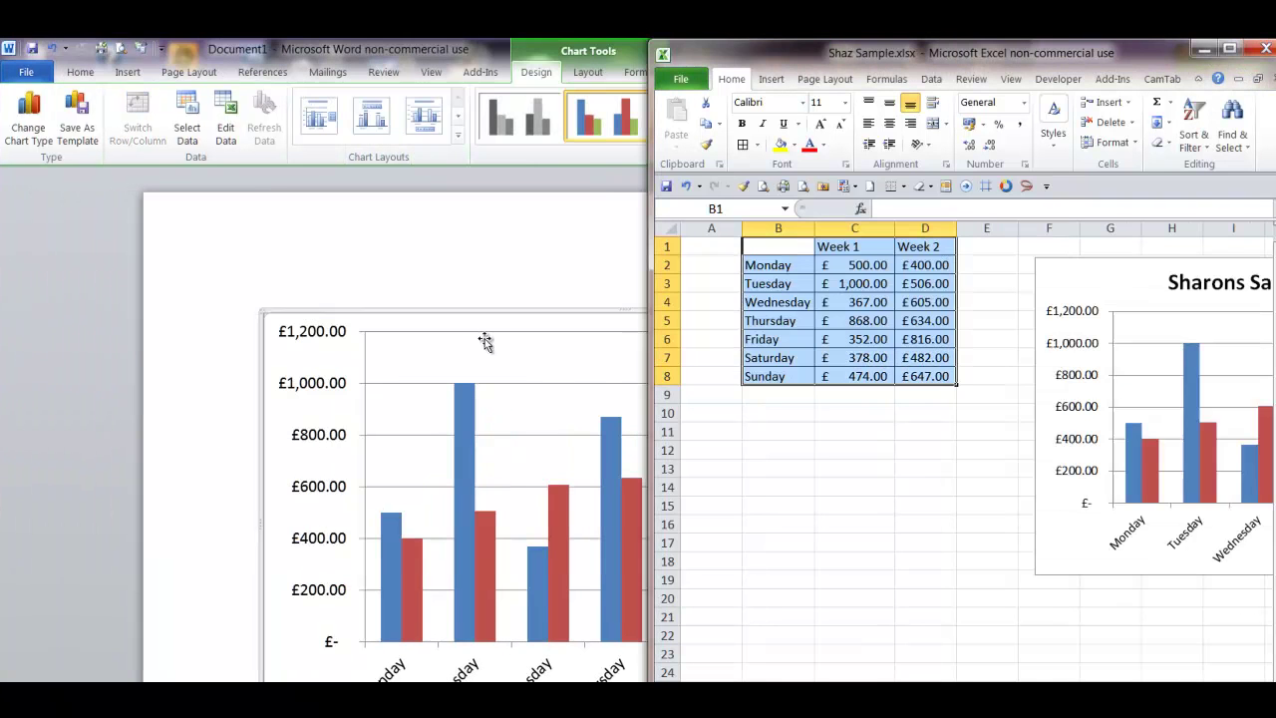
click(503, 331)
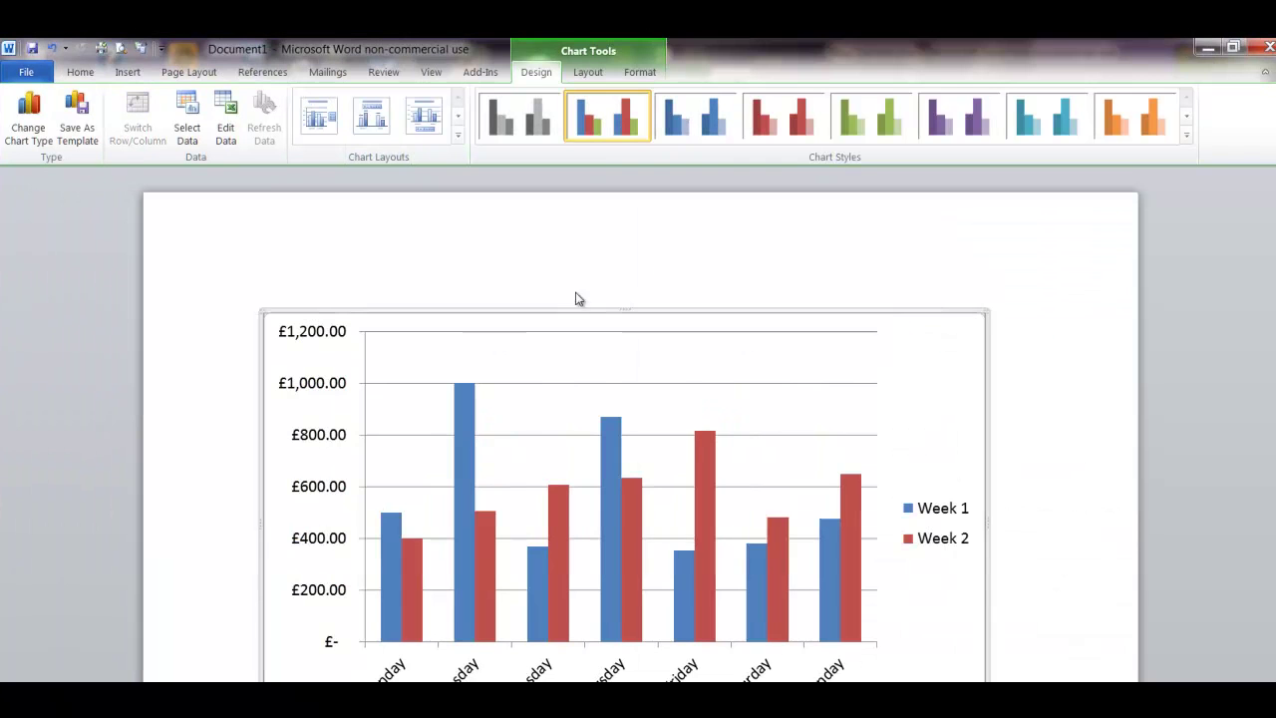
scroll(574, 295, down, 1)
scroll(569, 284, down, 6)
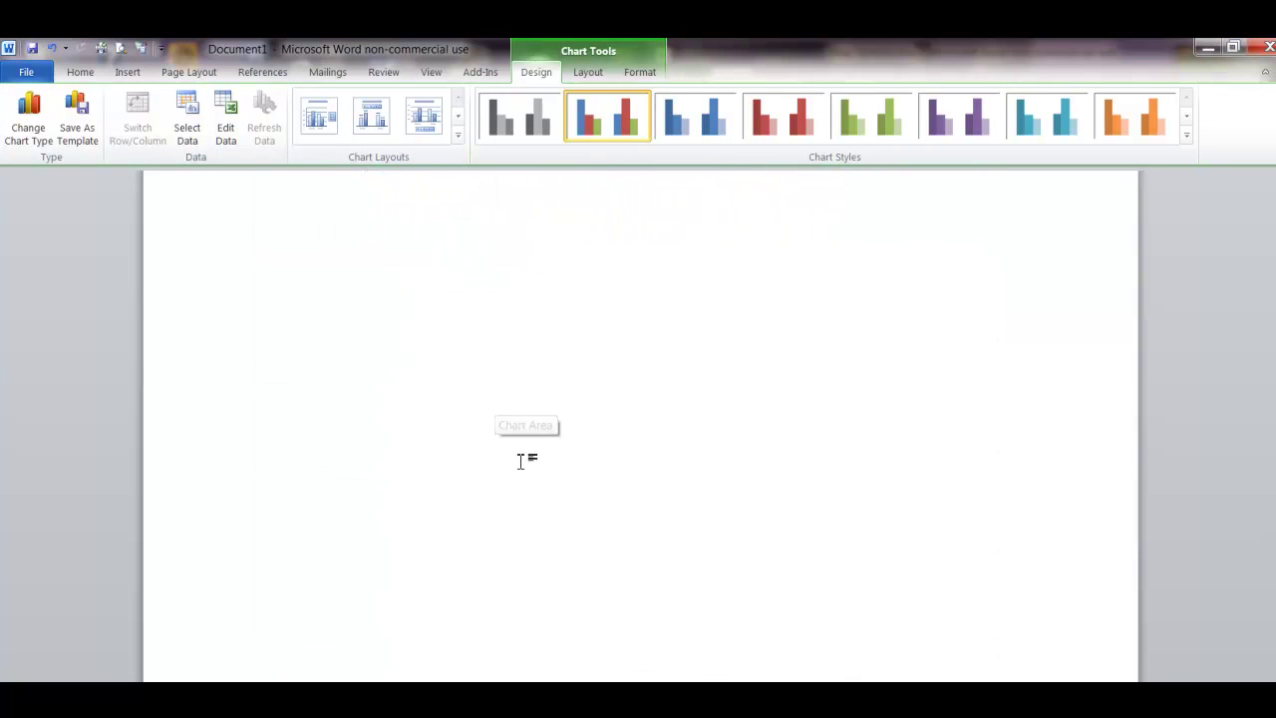
scroll(608, 565, up, 6)
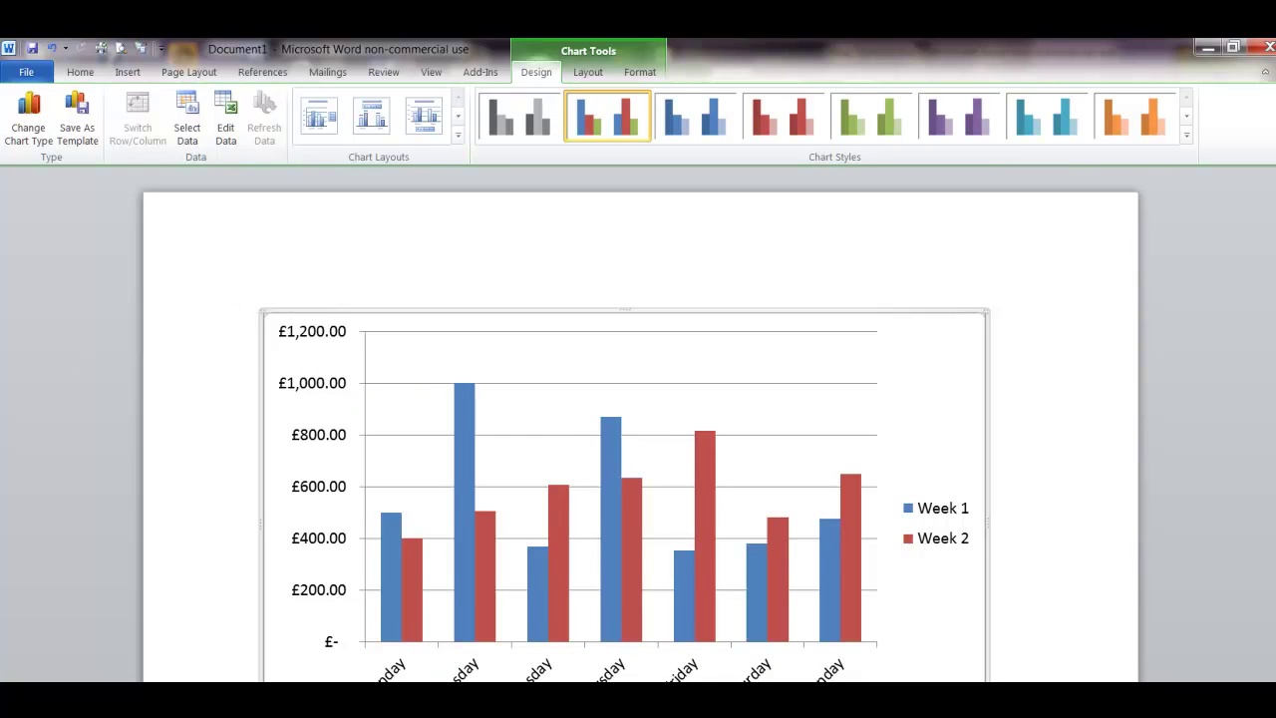
Step: Cut the column chart out of the Word document
mouse_move(627, 698)
right_click(377, 321)
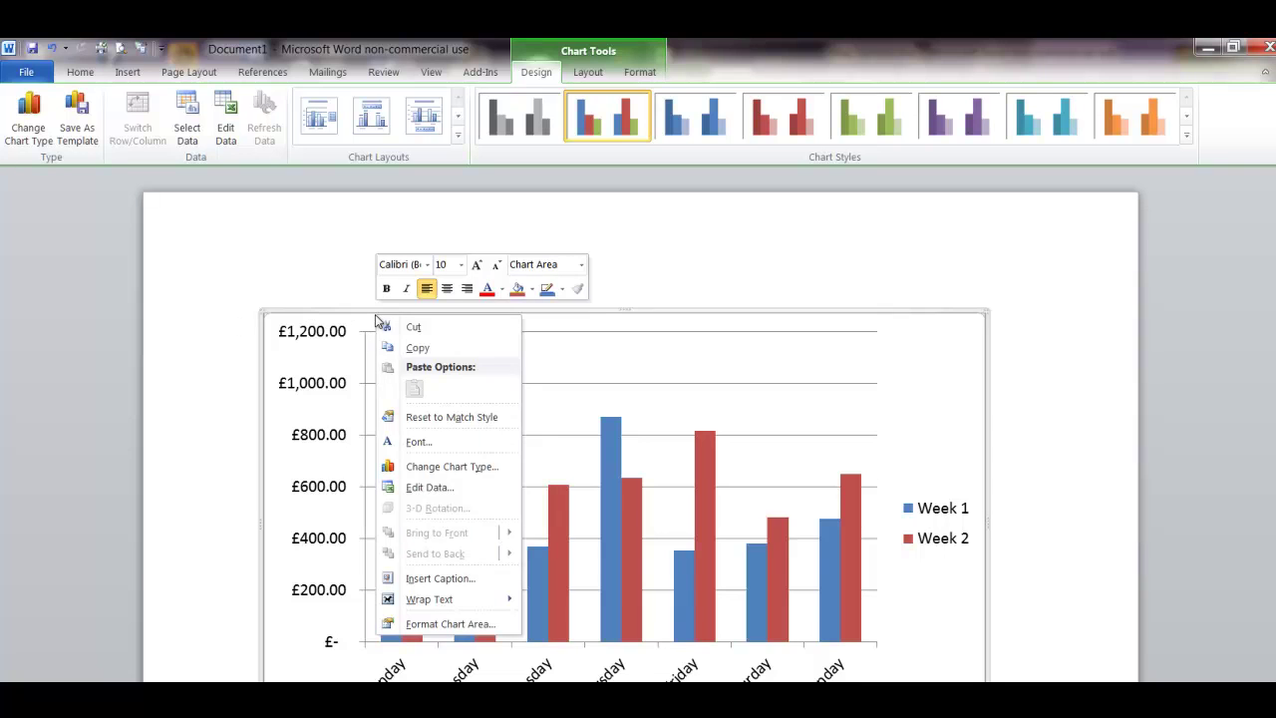
click(235, 249)
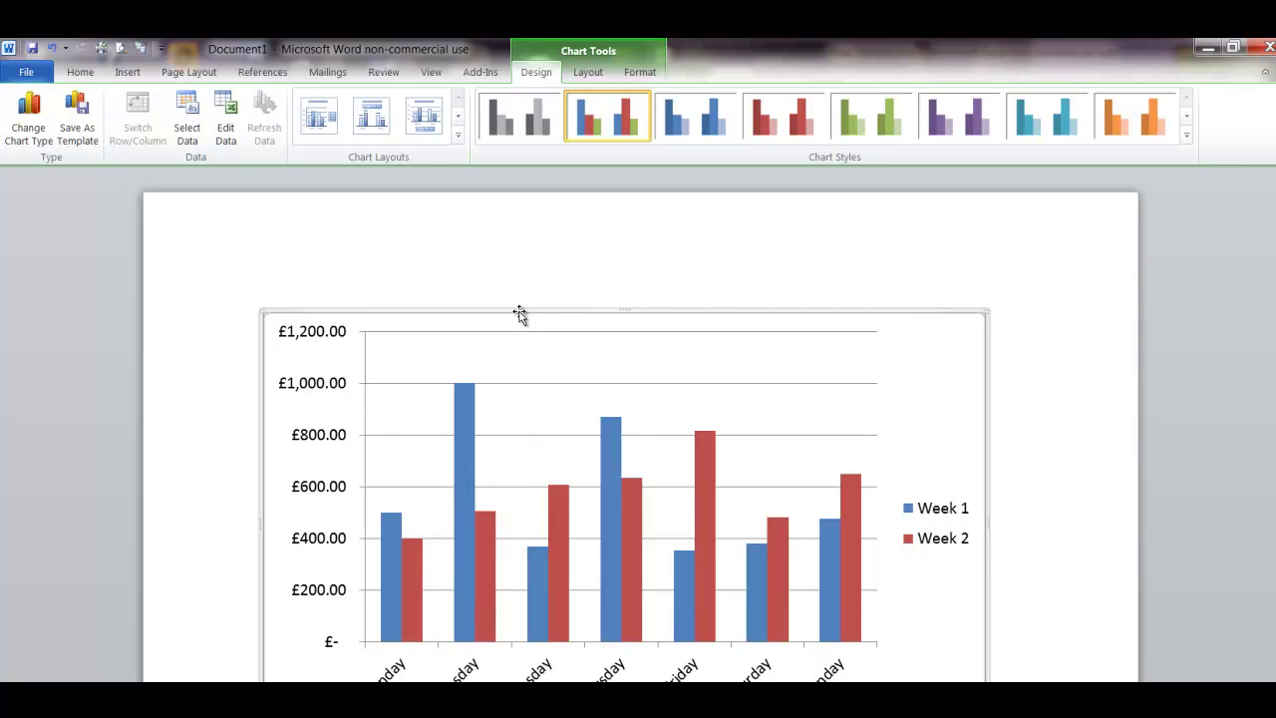
right_click(520, 312)
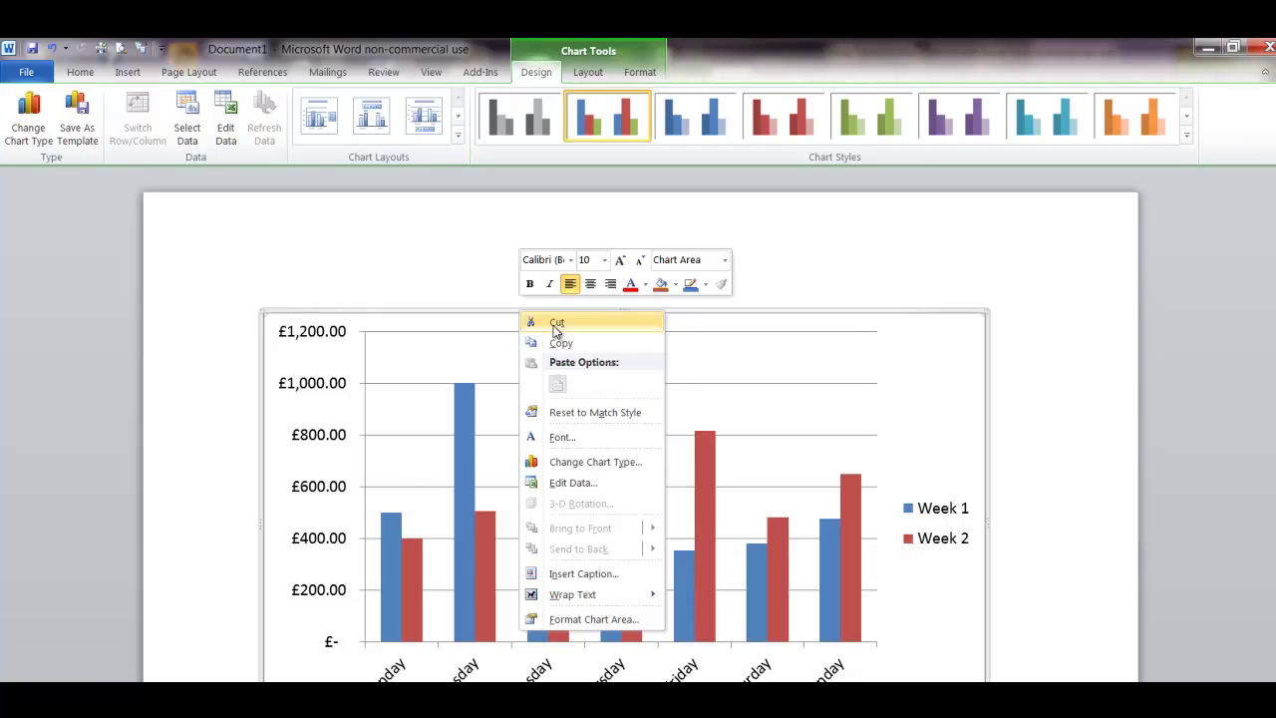
click(556, 324)
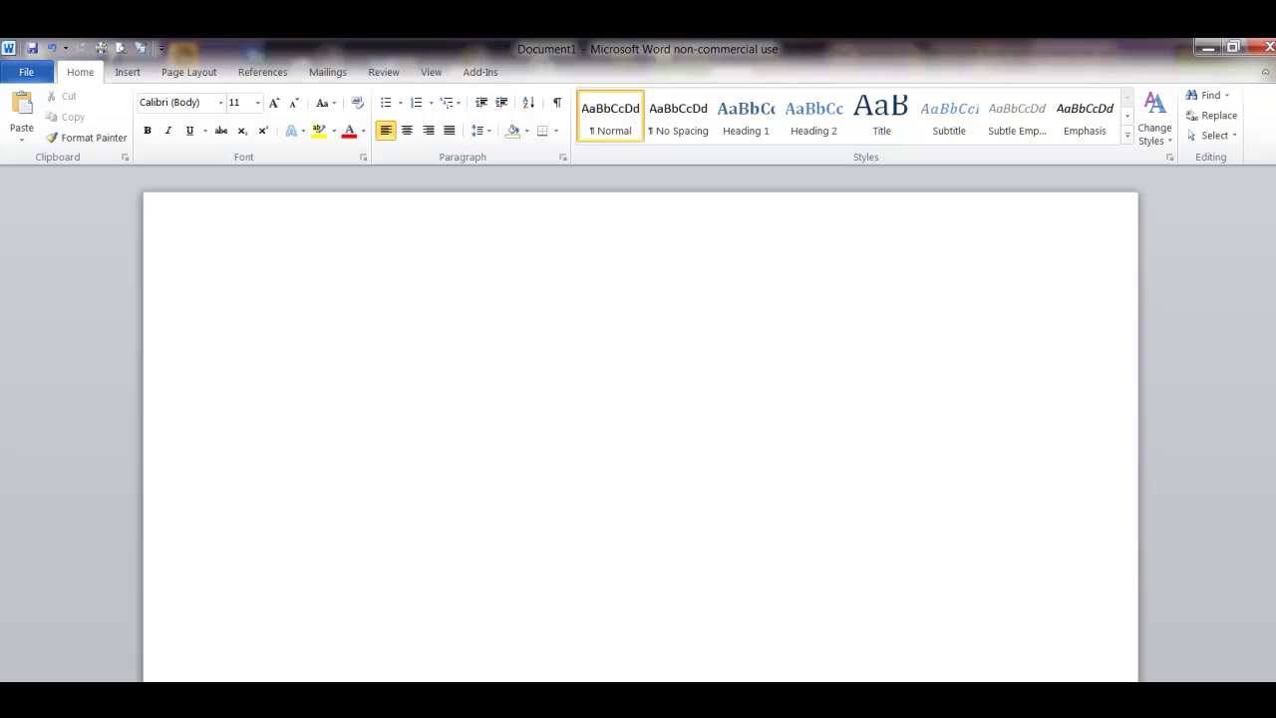
Step: Switch to Shaz Sample.xlsx in Excel and maximize its window
mouse_move(435, 696)
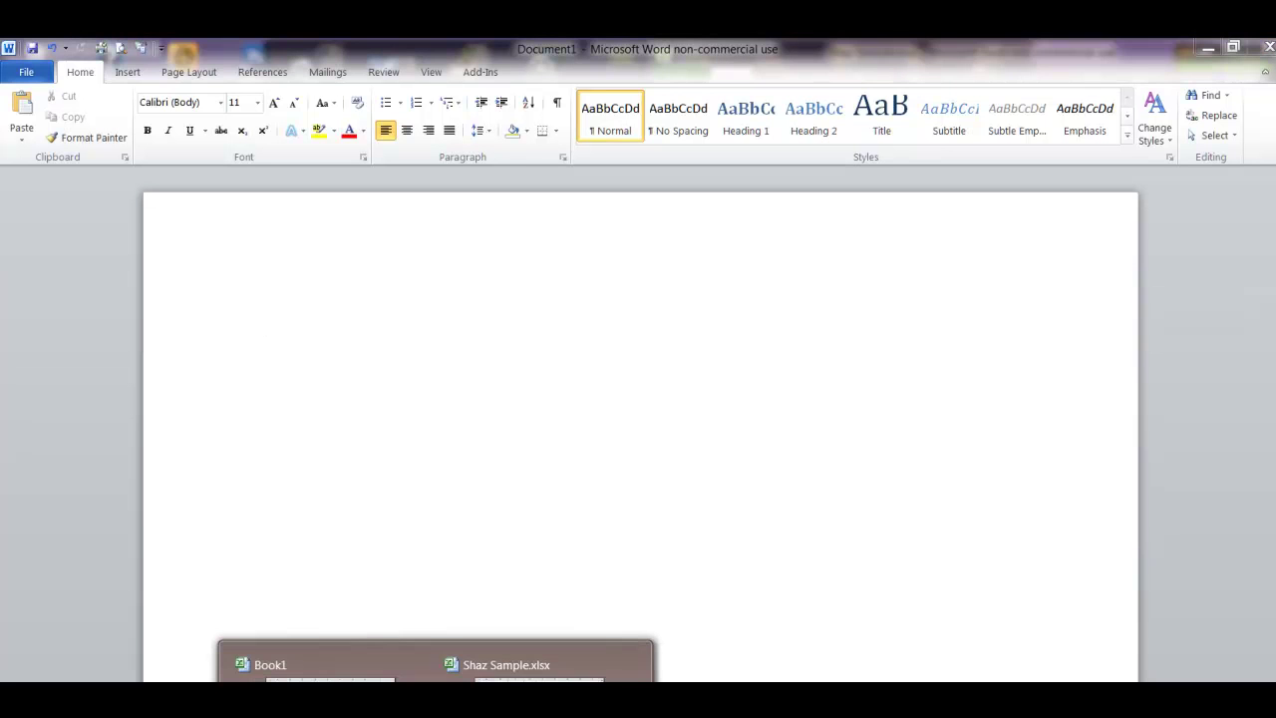
click(539, 665)
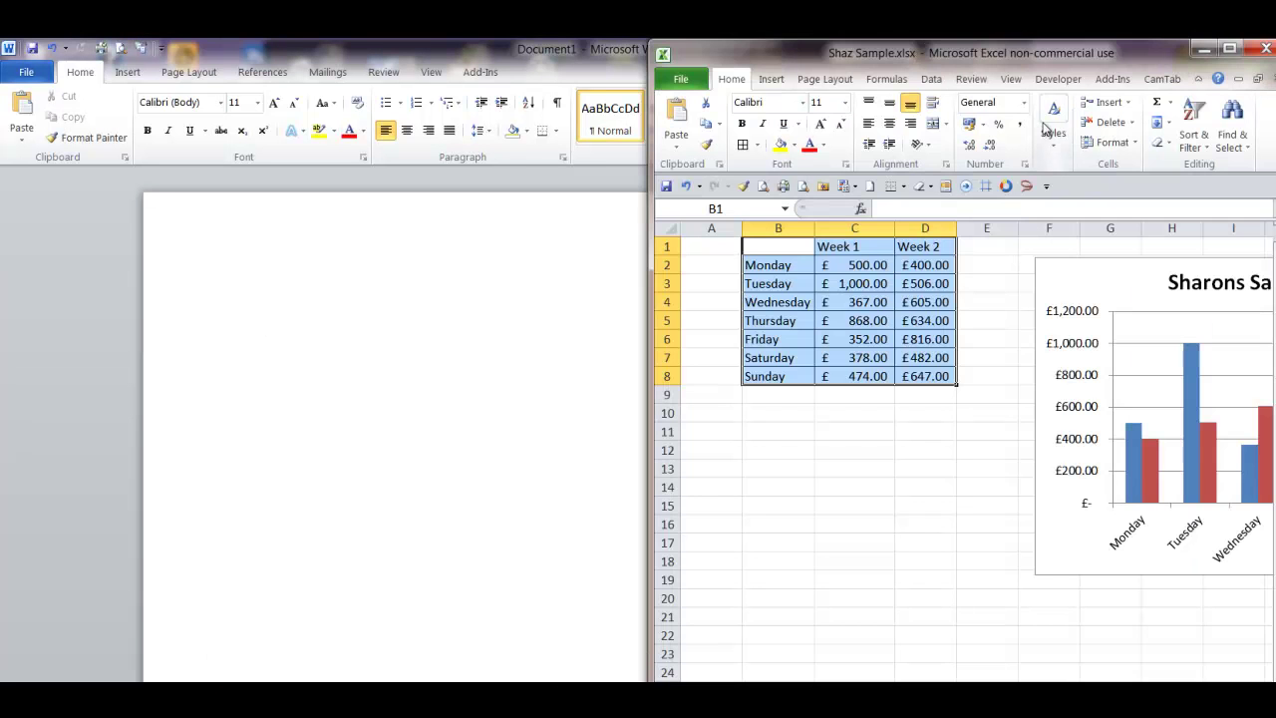
double_click(926, 56)
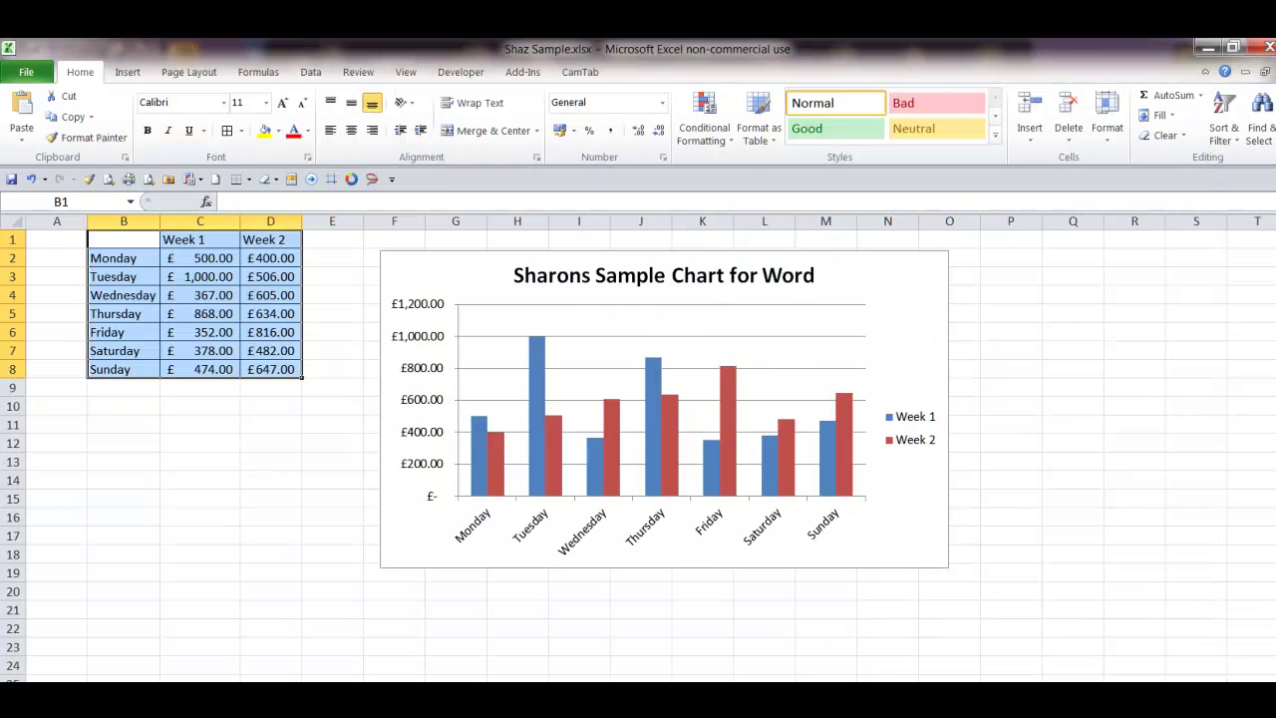
Step: Switch to the Word document and fill it with two sets of placeholder paragraphs using =rand()
key(alt+Tab)
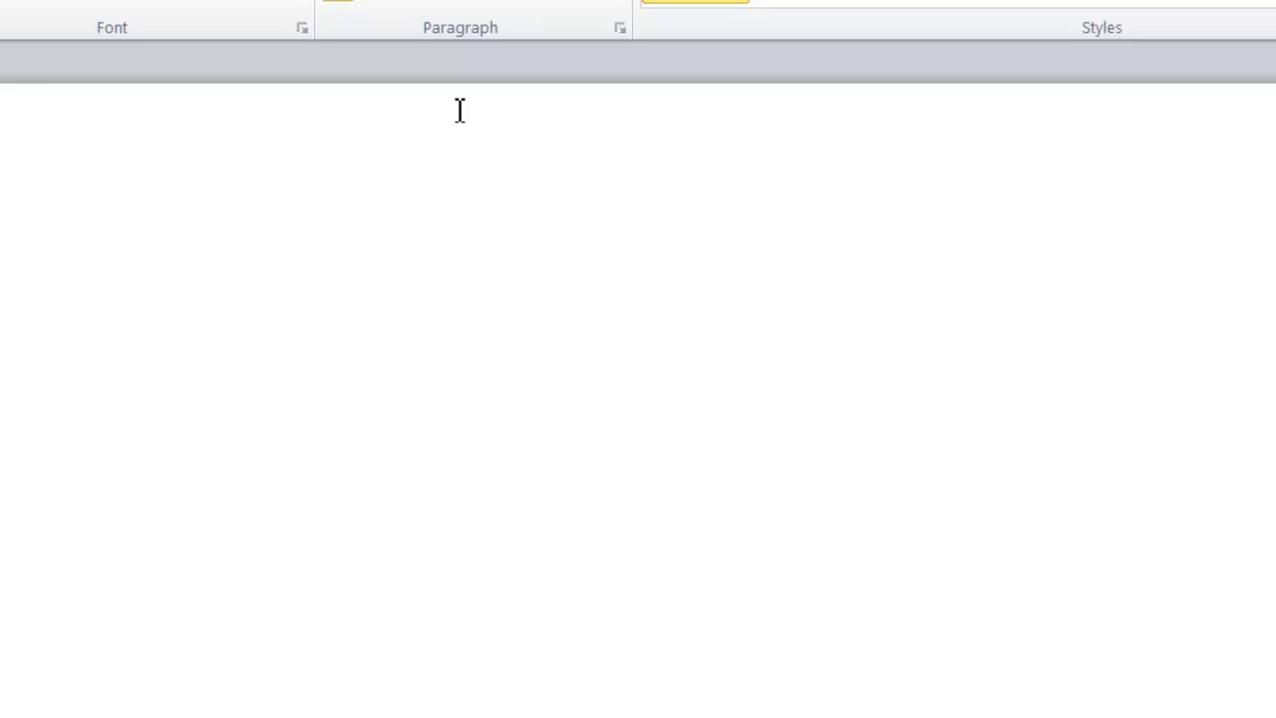
text(=rand)
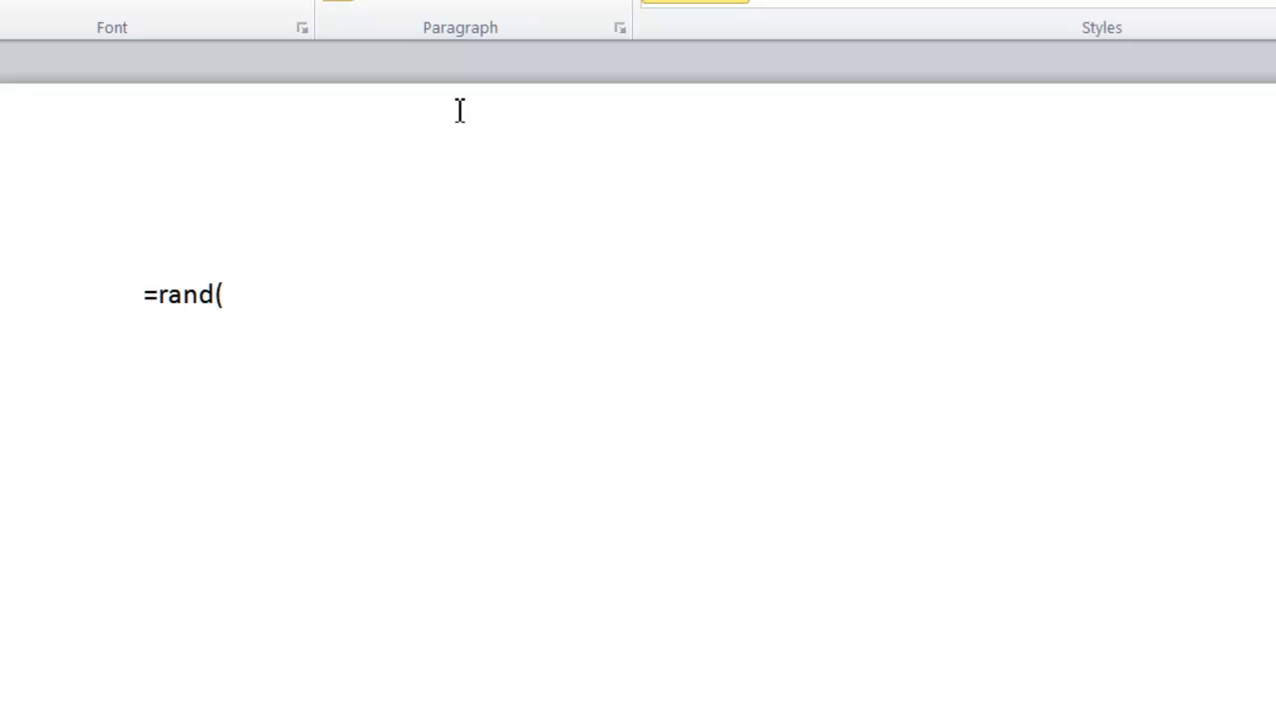
text(())
key(Return)
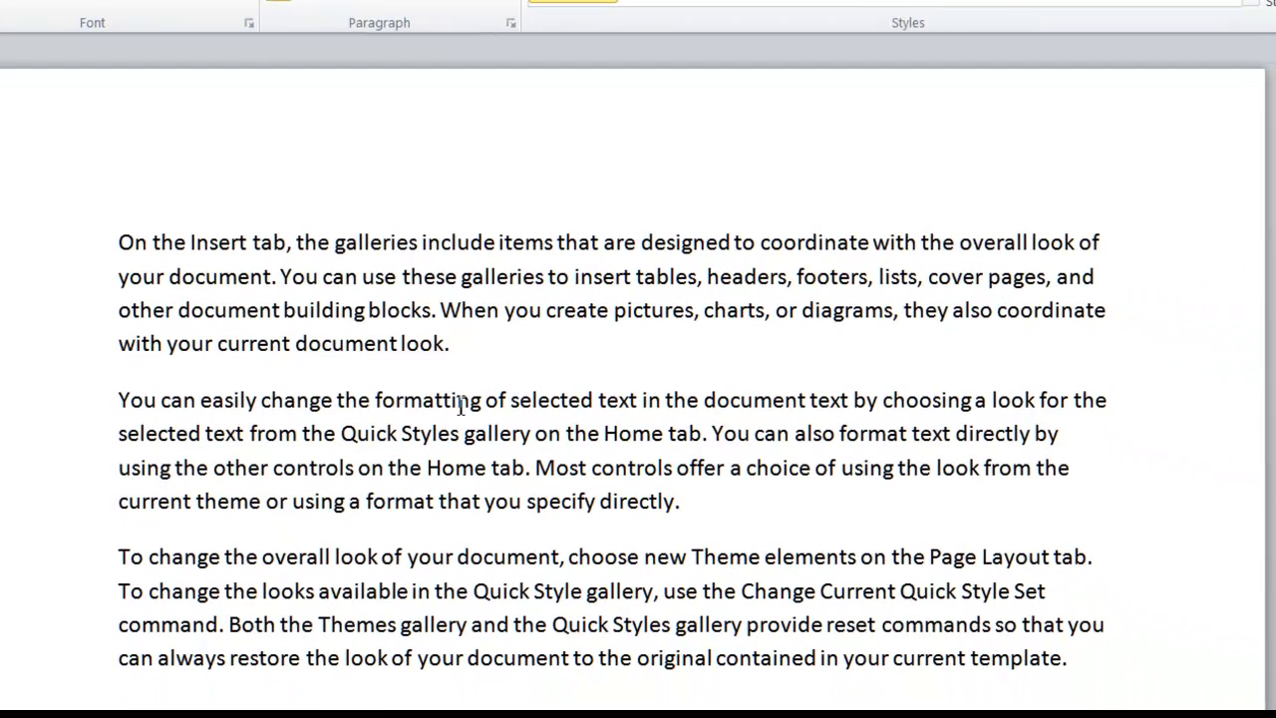
scroll(448, 417, down, 3)
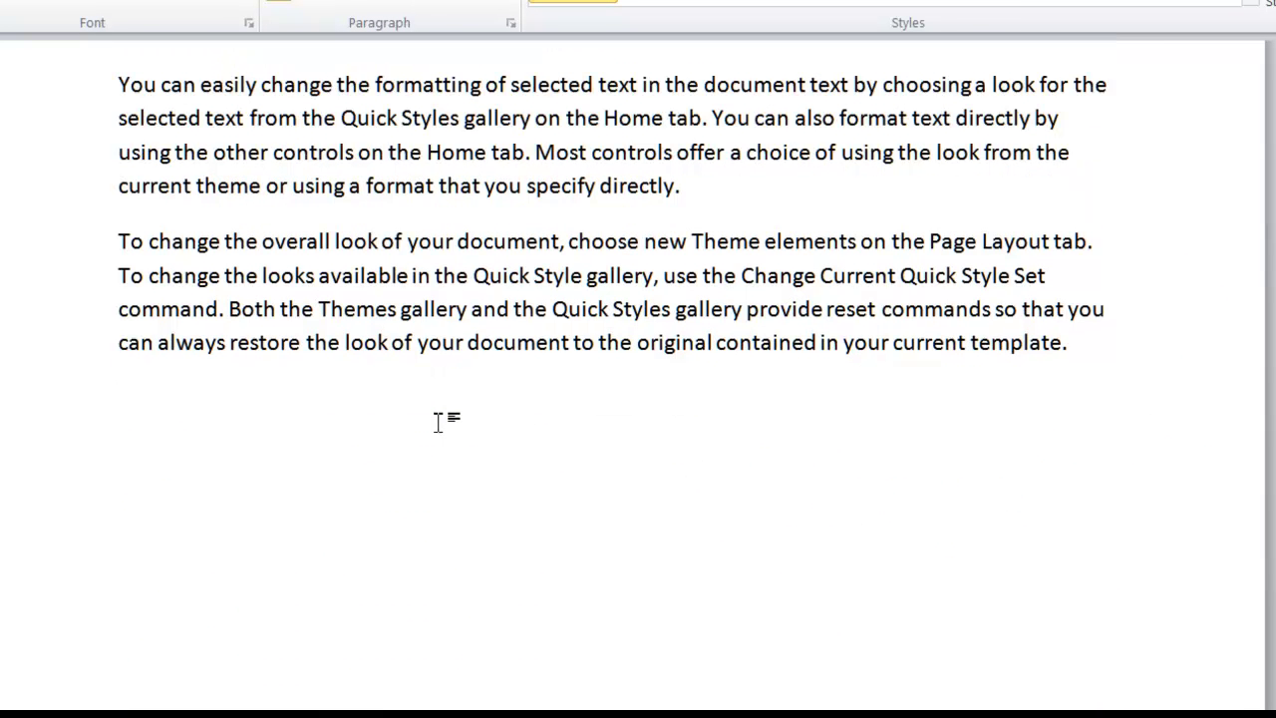
text(Rand())
key(Return)
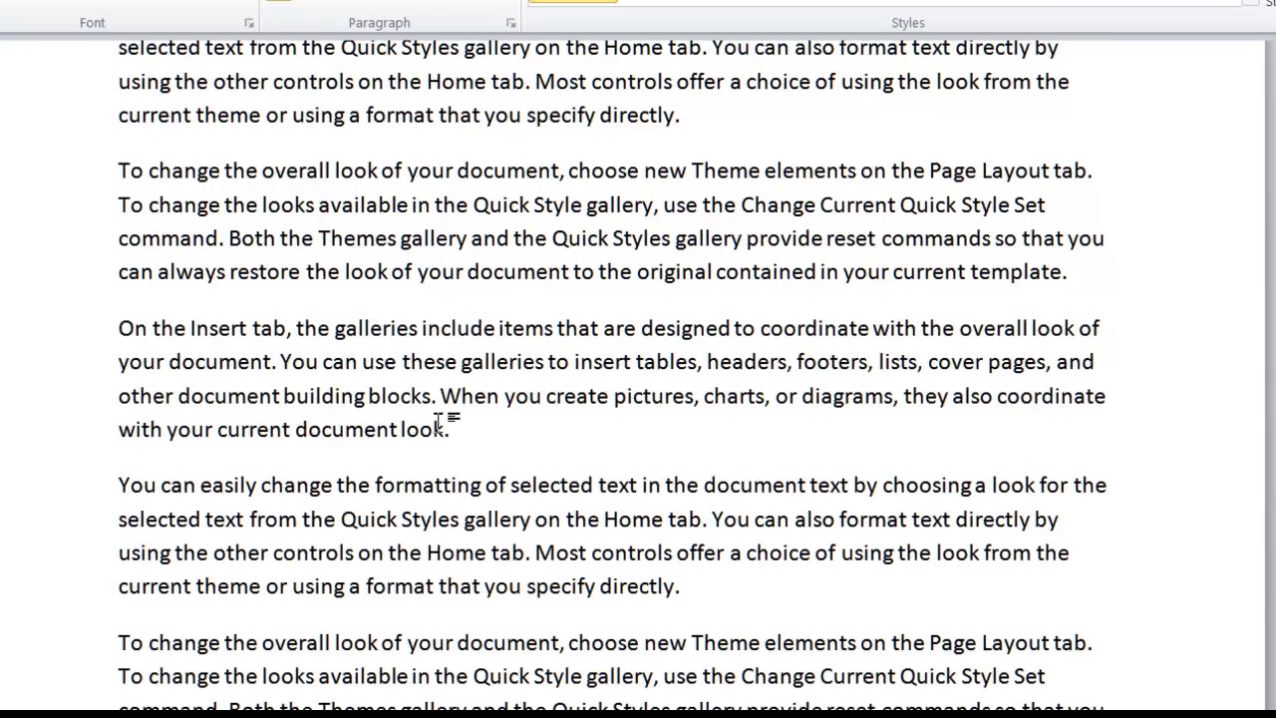
Step: Delete the surplus placeholder text from the second "You can easily change the formatting" paragraph onward
click(244, 8)
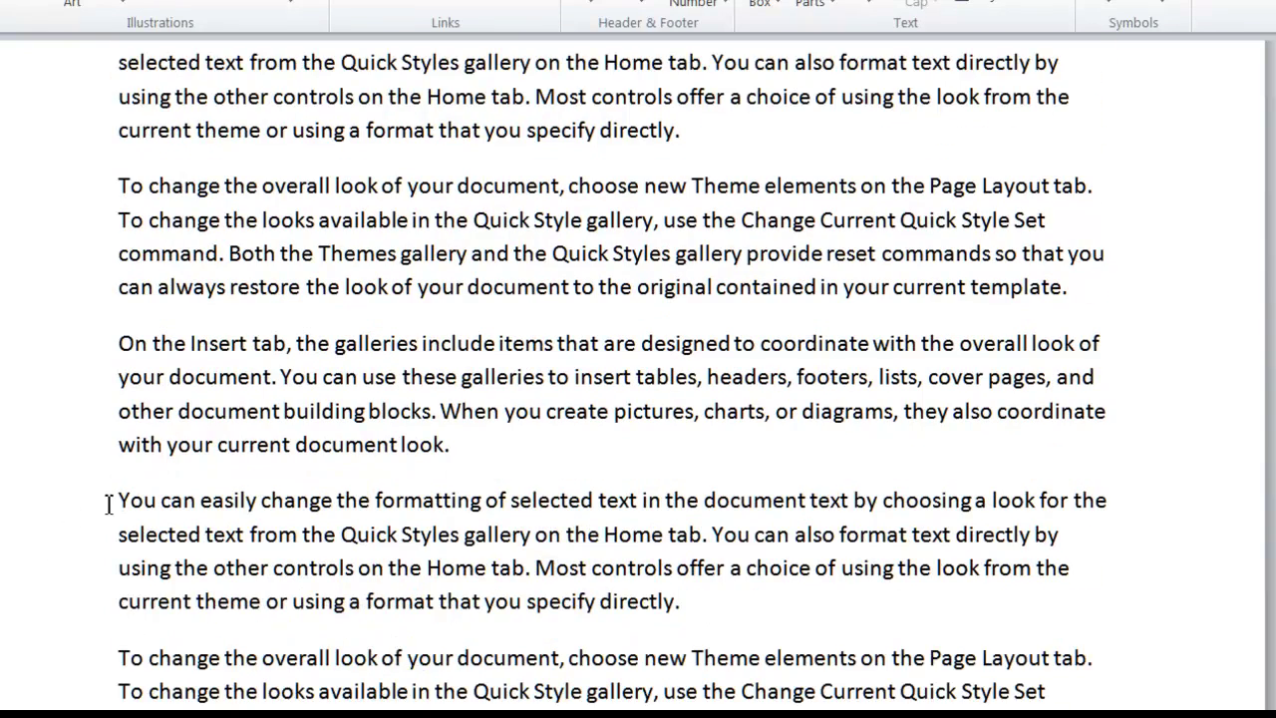
drag(109, 502, 598, 714)
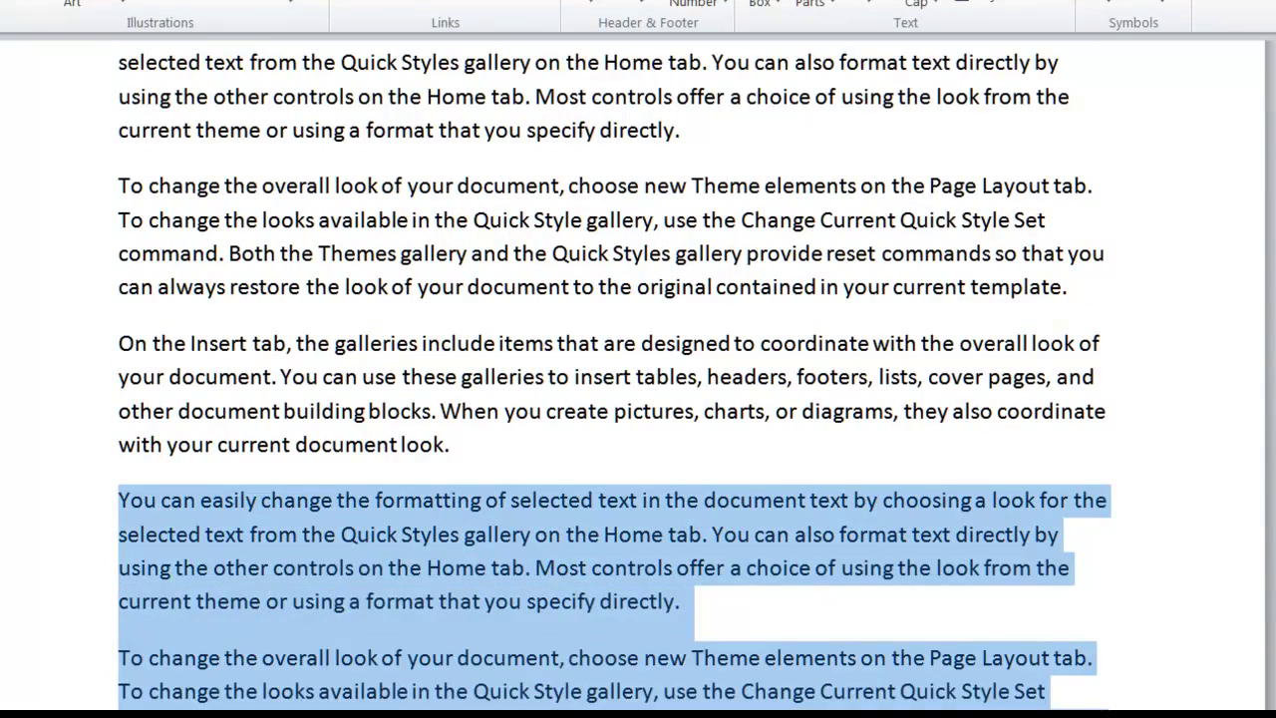
key(Delete)
scroll(703, 329, up, 3)
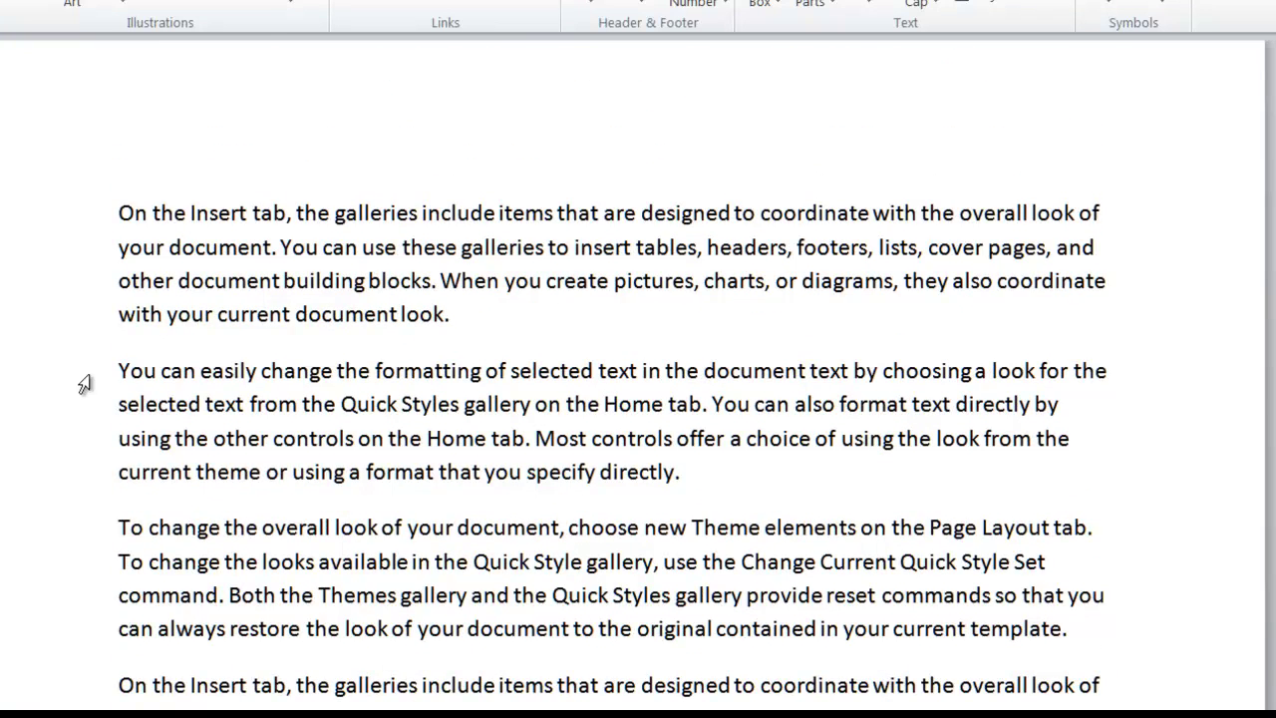
Step: Insert an empty paragraph between the second and third placeholder paragraphs
scroll(702, 329, down, 1)
click(711, 355)
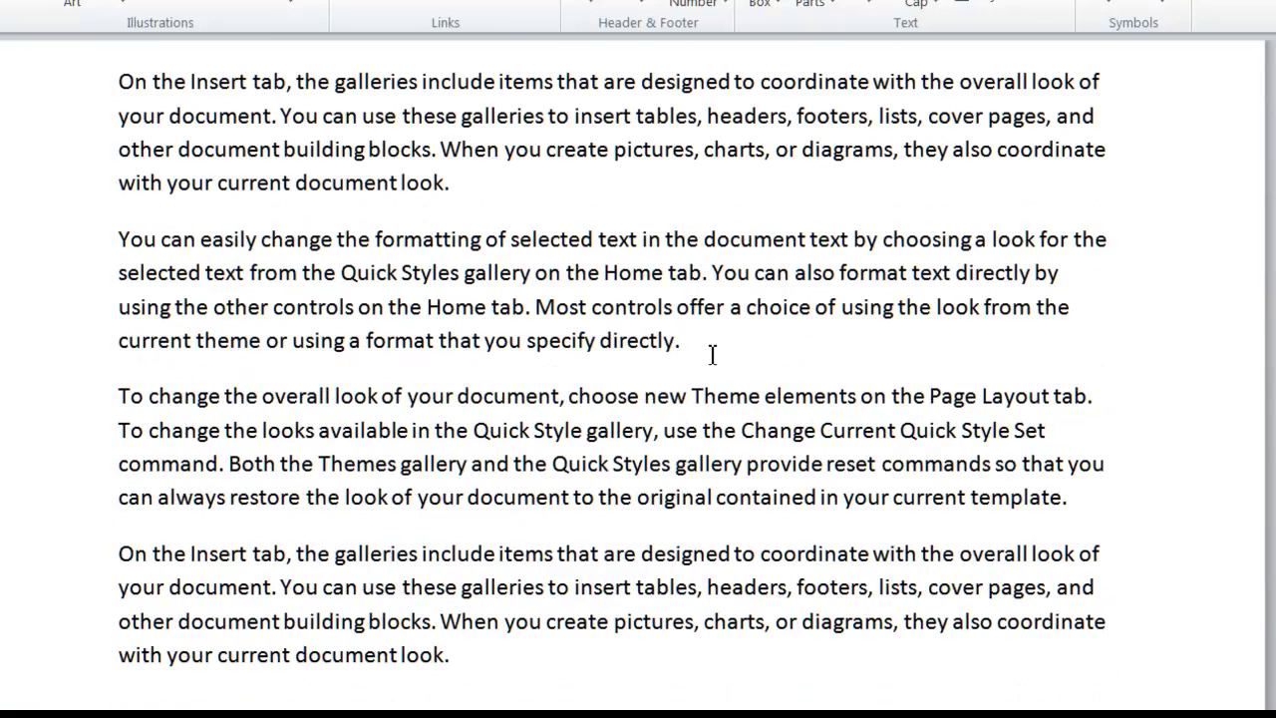
key(Return)
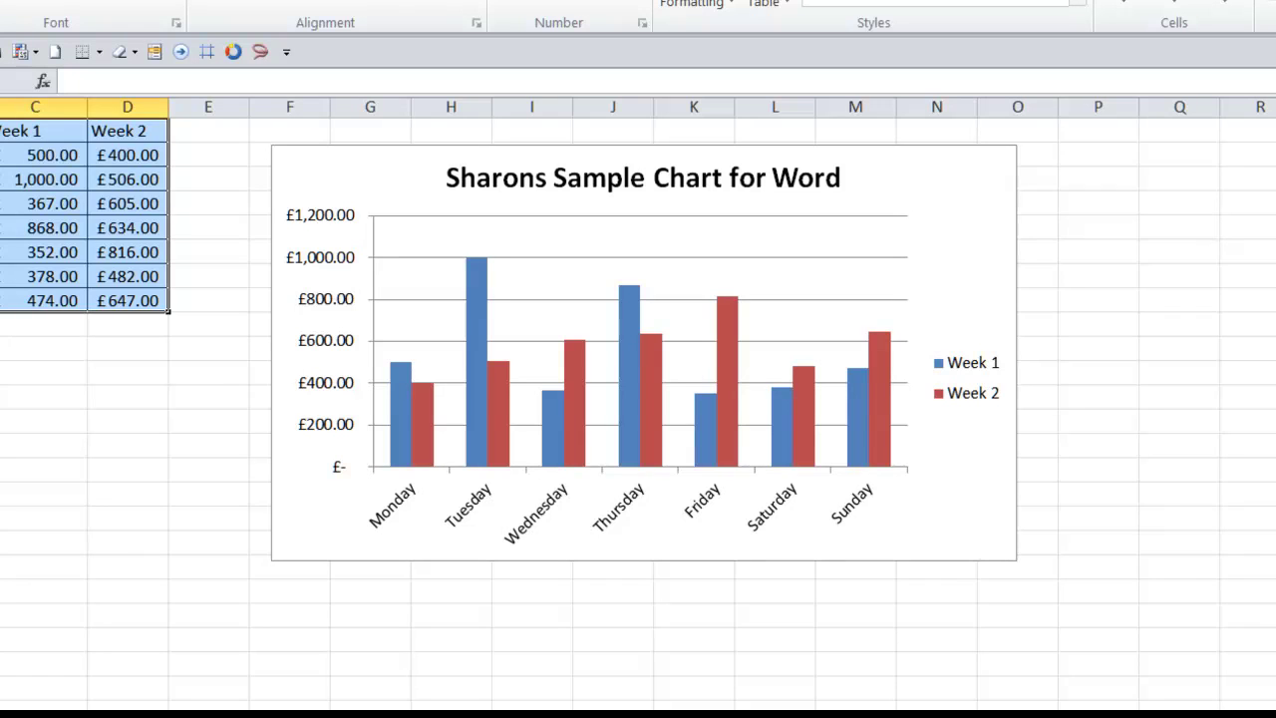
Step: In Shaz Sample.xlsx in Excel, copy the entire Week 1 and Week 2 column chart
click(276, 610)
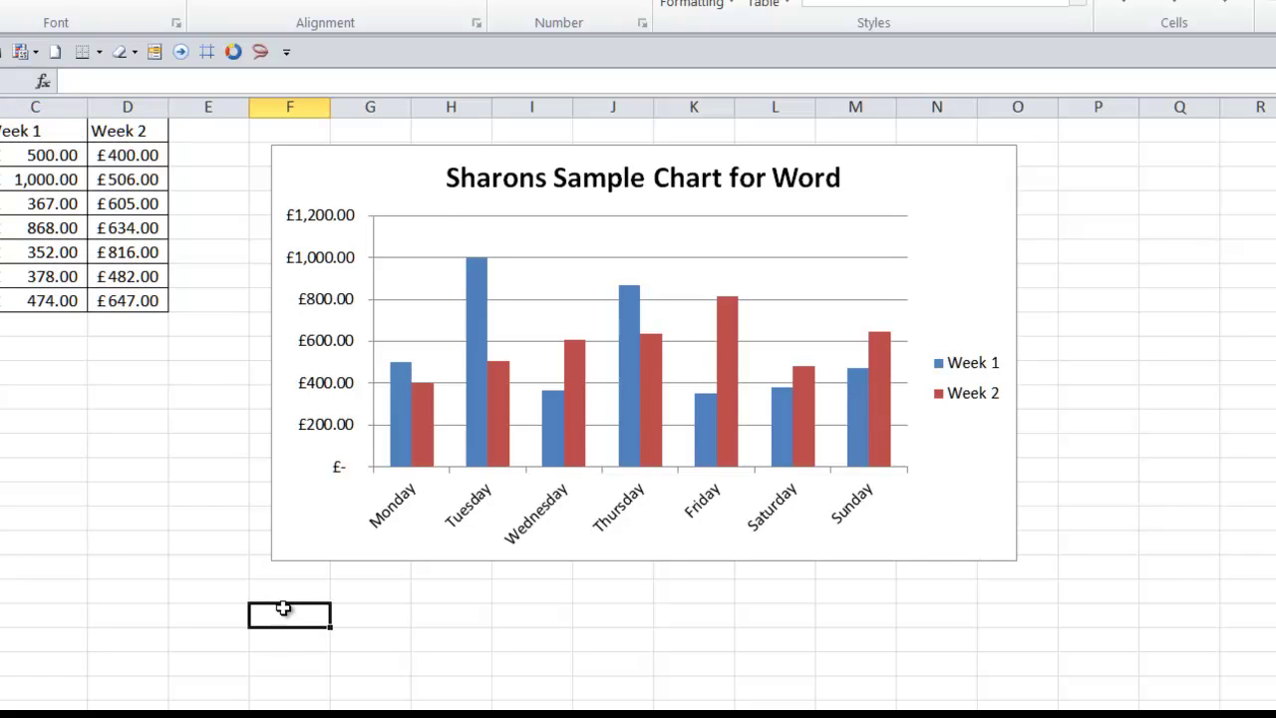
click(399, 172)
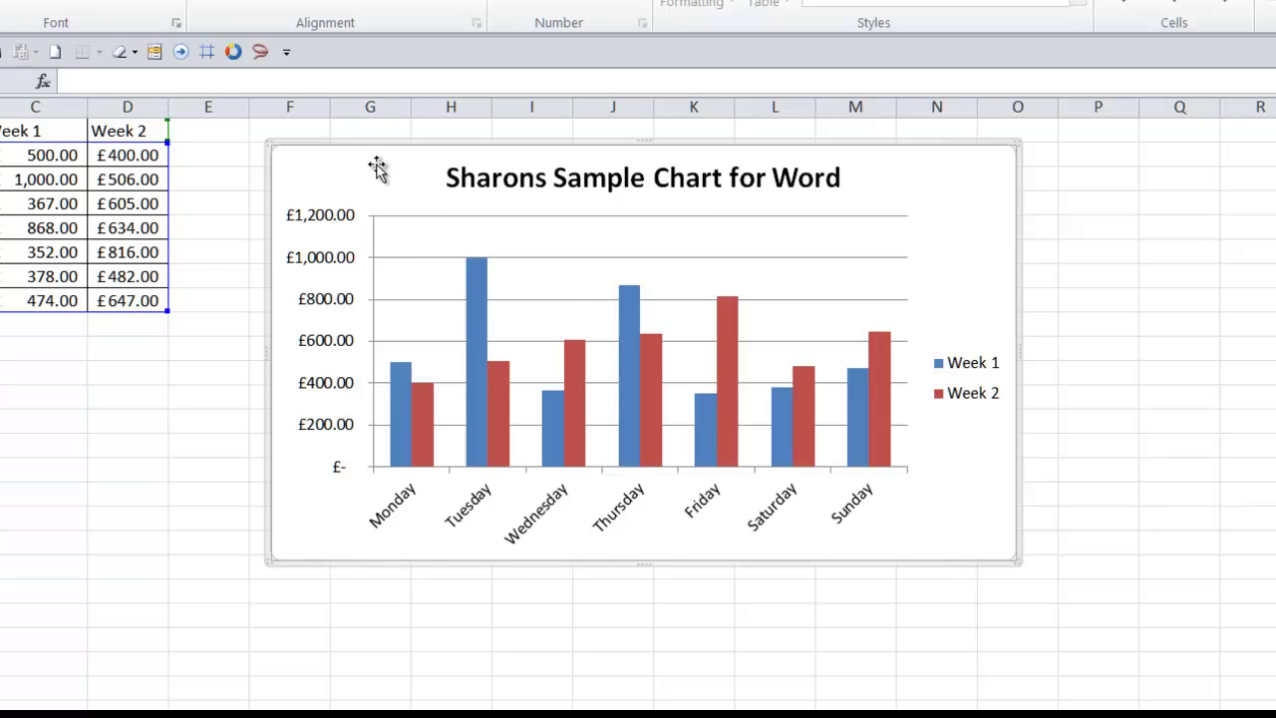
right_click(378, 167)
key(Escape)
right_click(378, 167)
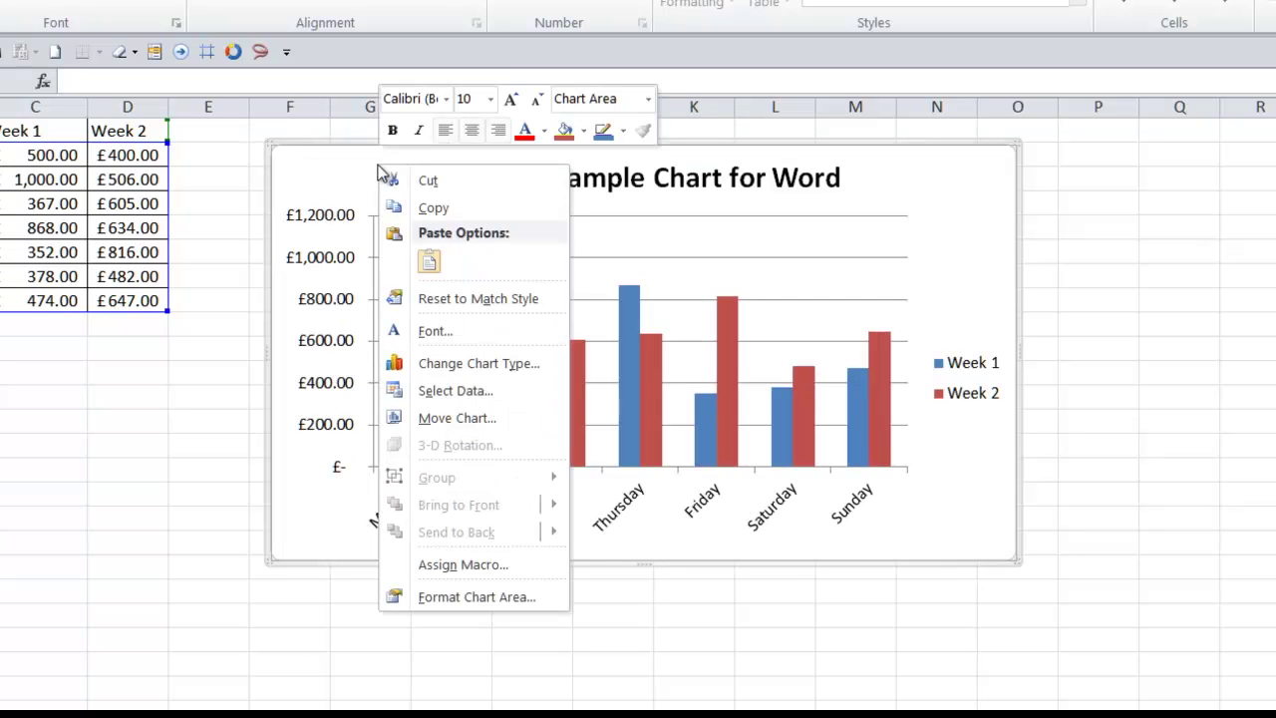
click(445, 217)
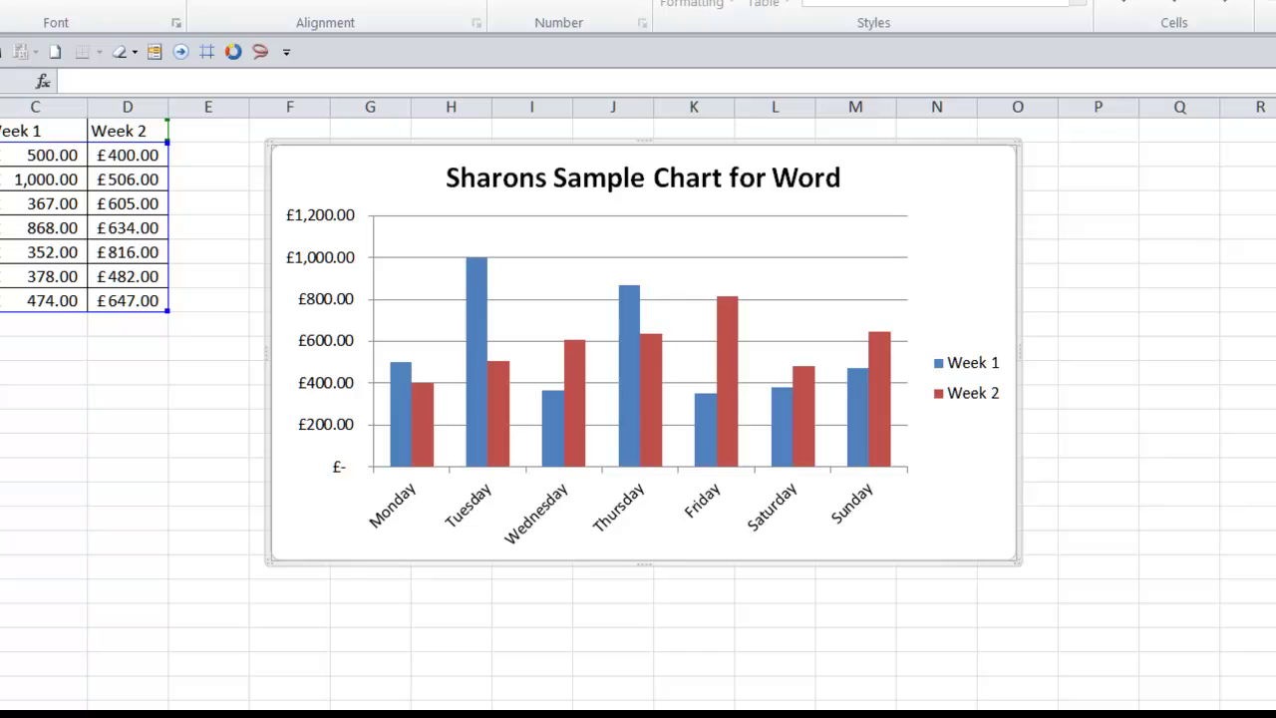
Step: Switch back to the Word document and paste the copied chart as a picture in the empty paragraph
key(alt+Tab)
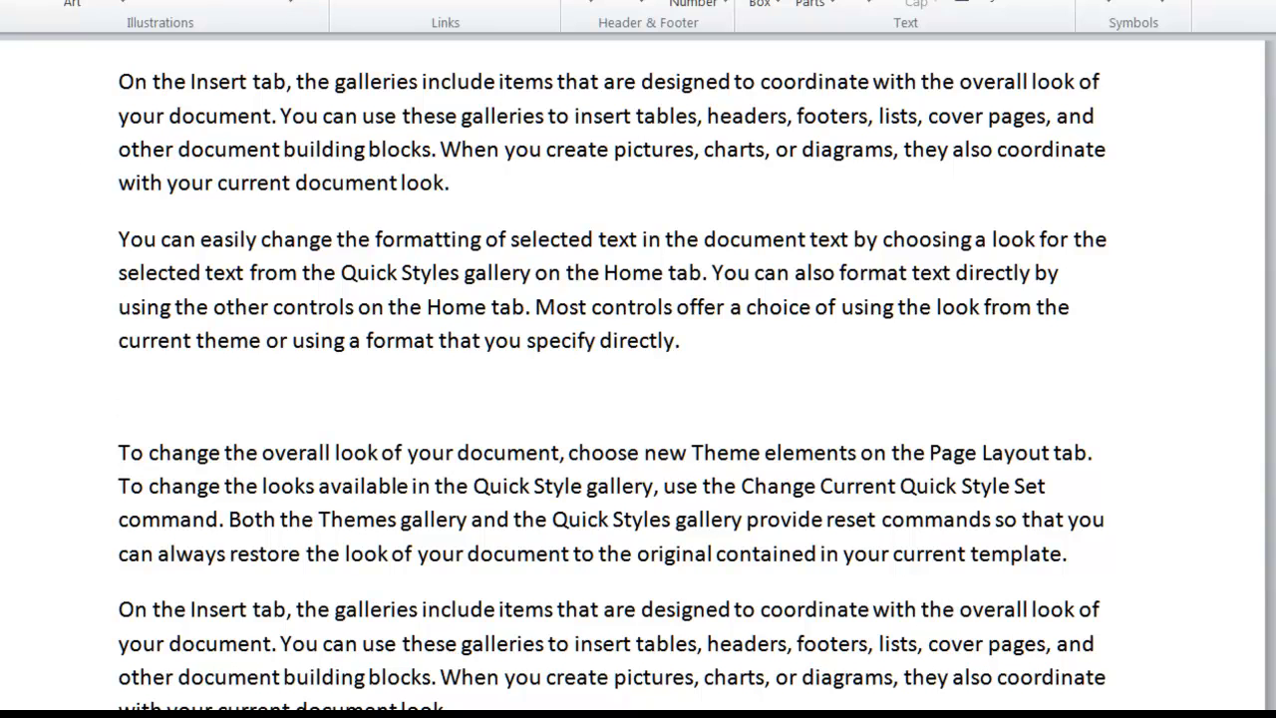
key(alt+h)
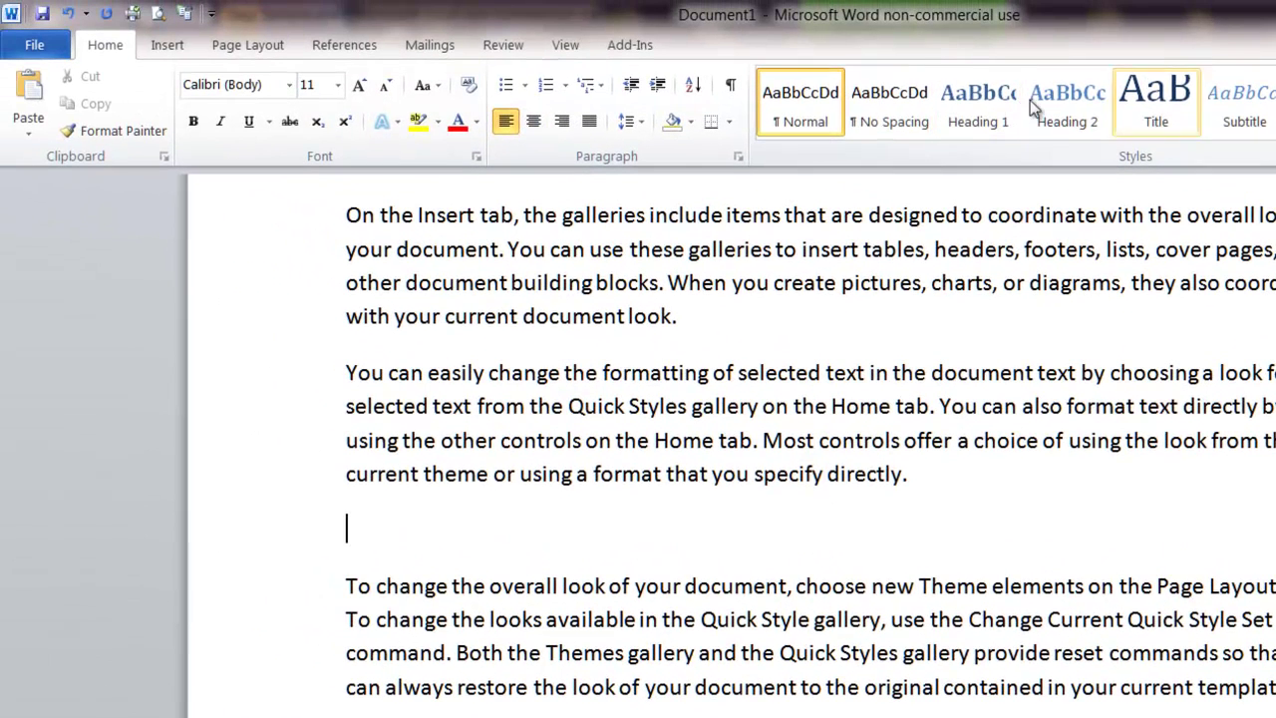
click(28, 134)
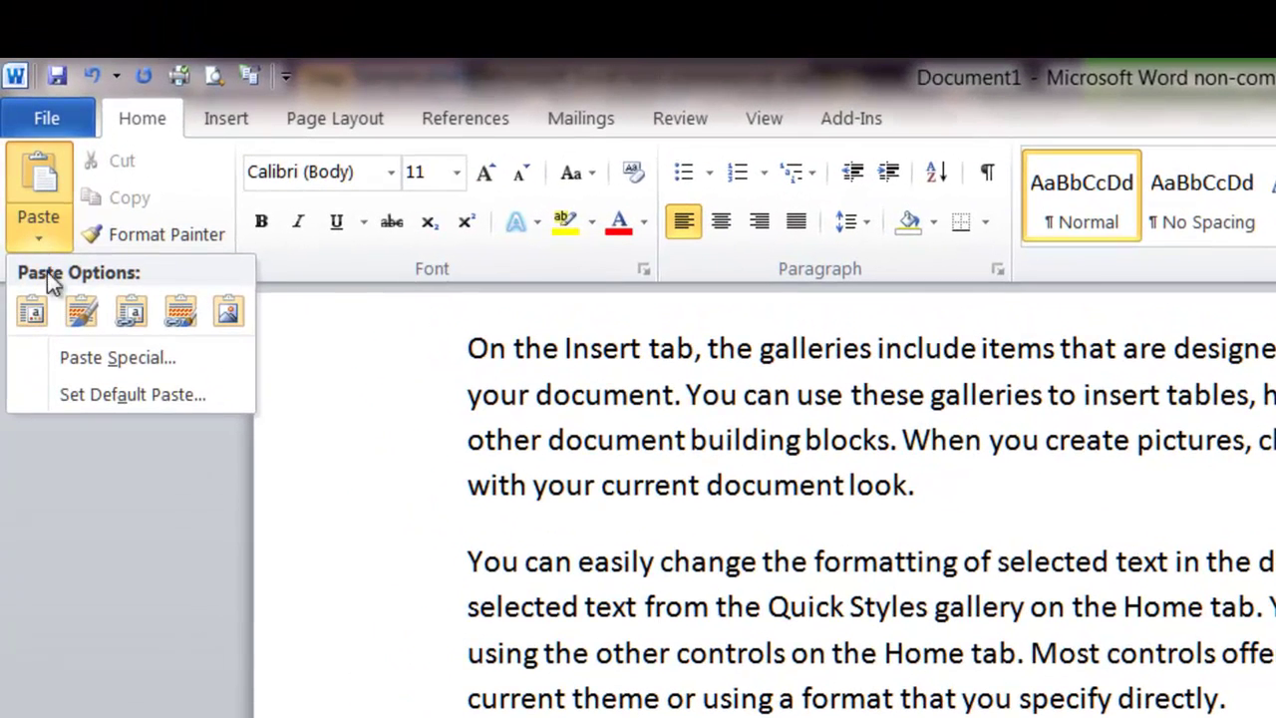
click(227, 311)
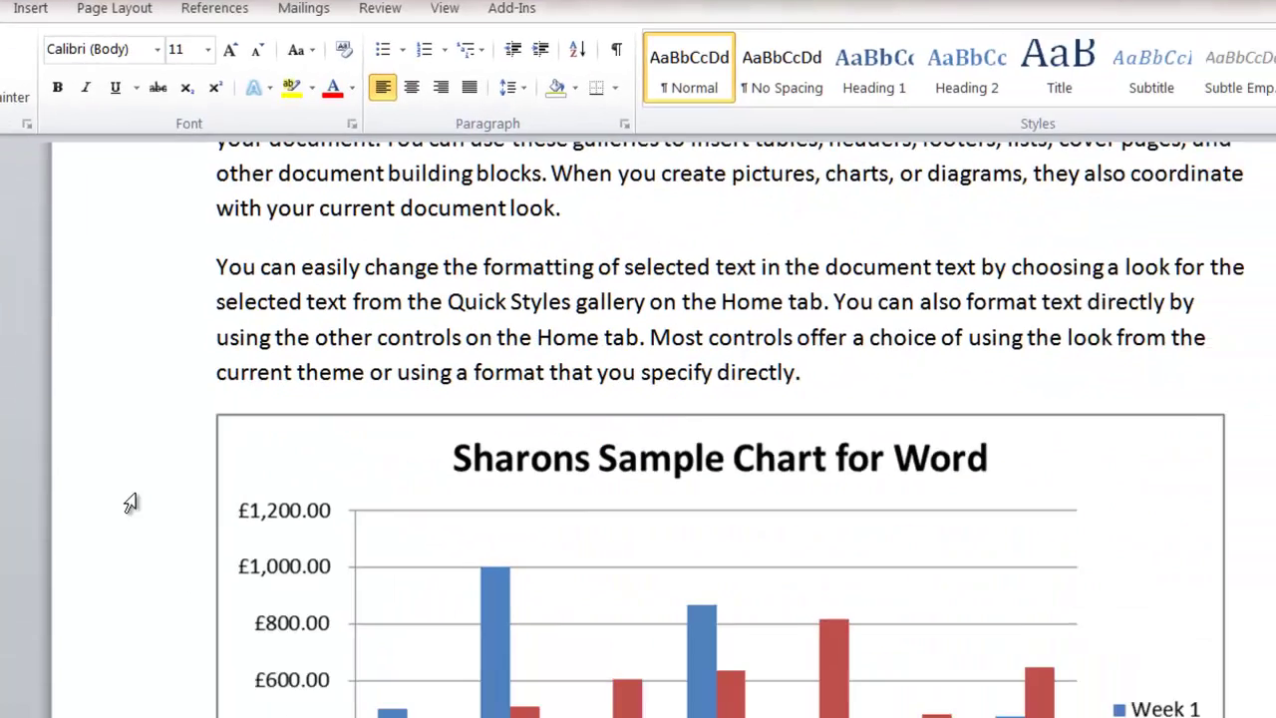
Step: Apply the thick black double-frame picture style to the pasted chart picture
scroll(130, 504, down, 5)
click(398, 458)
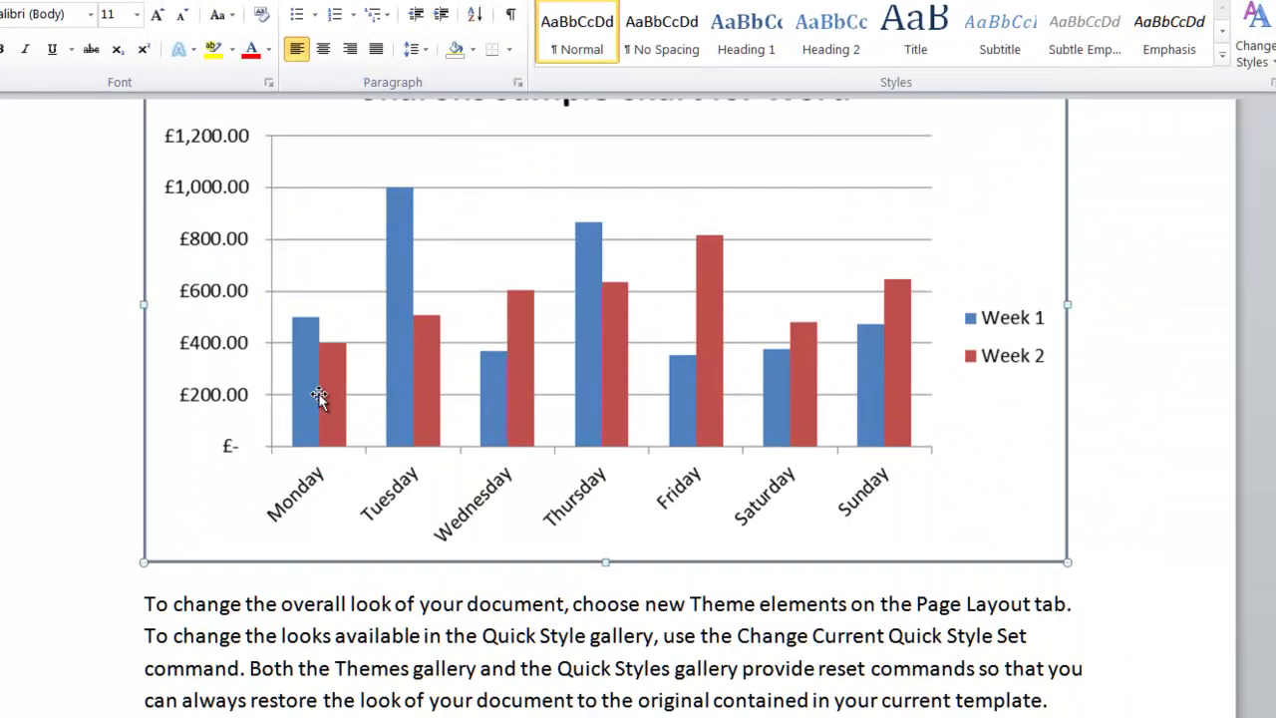
scroll(512, 445, up, 3)
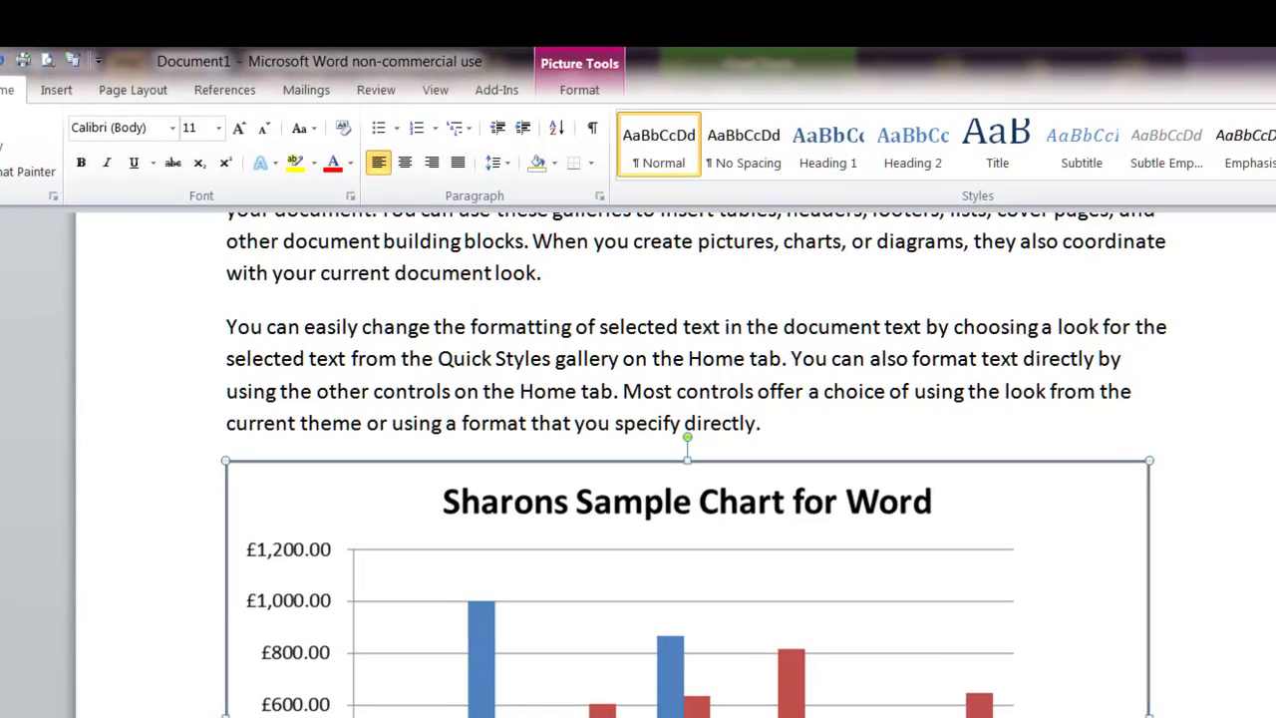
click(1224, 574)
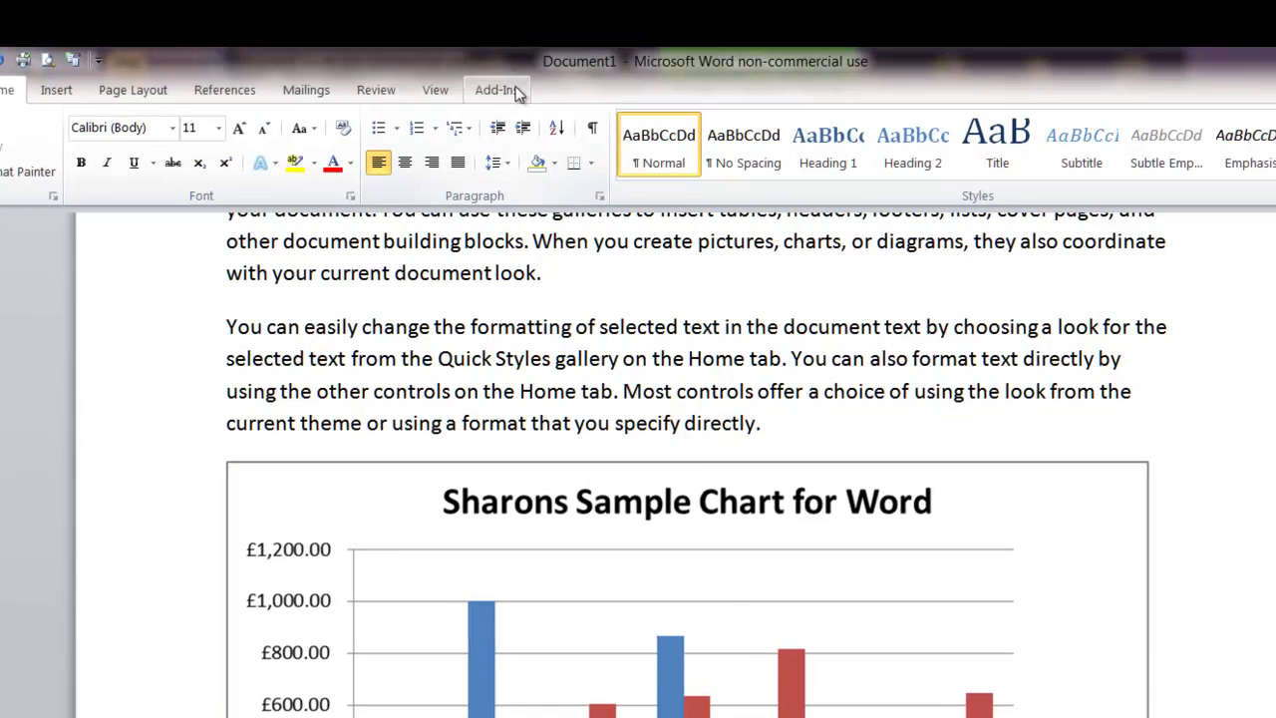
click(721, 585)
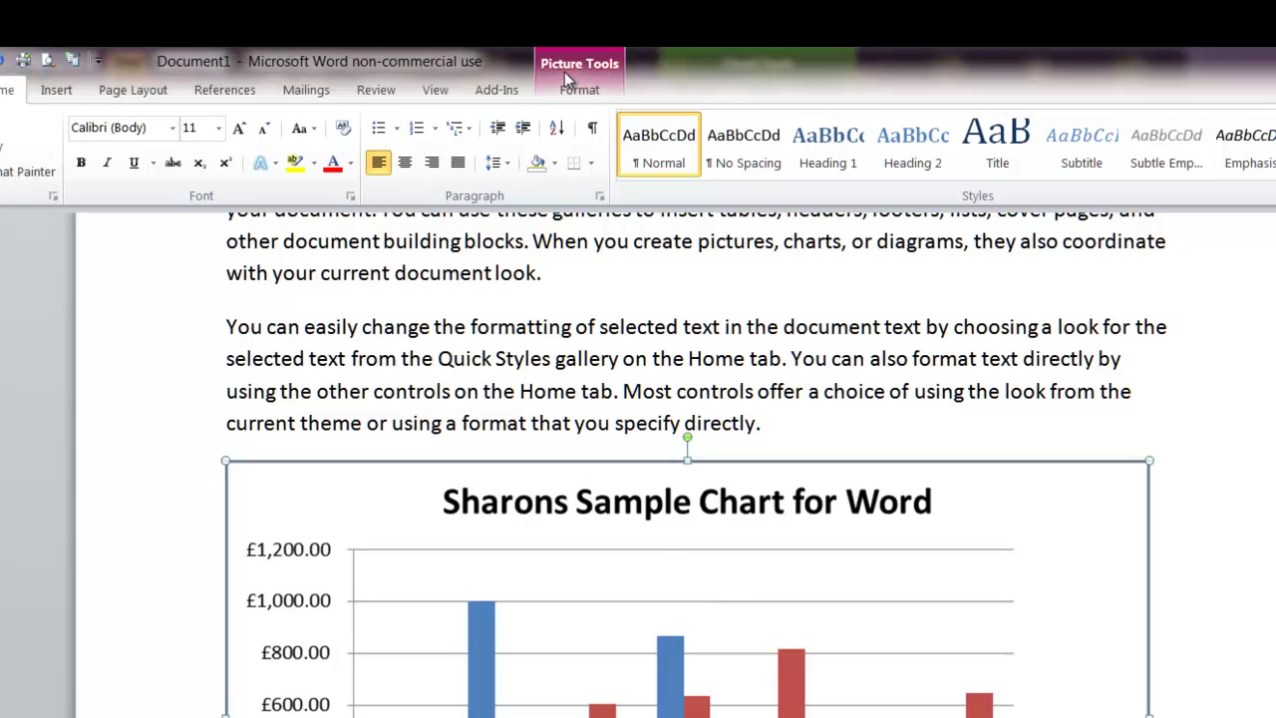
click(589, 97)
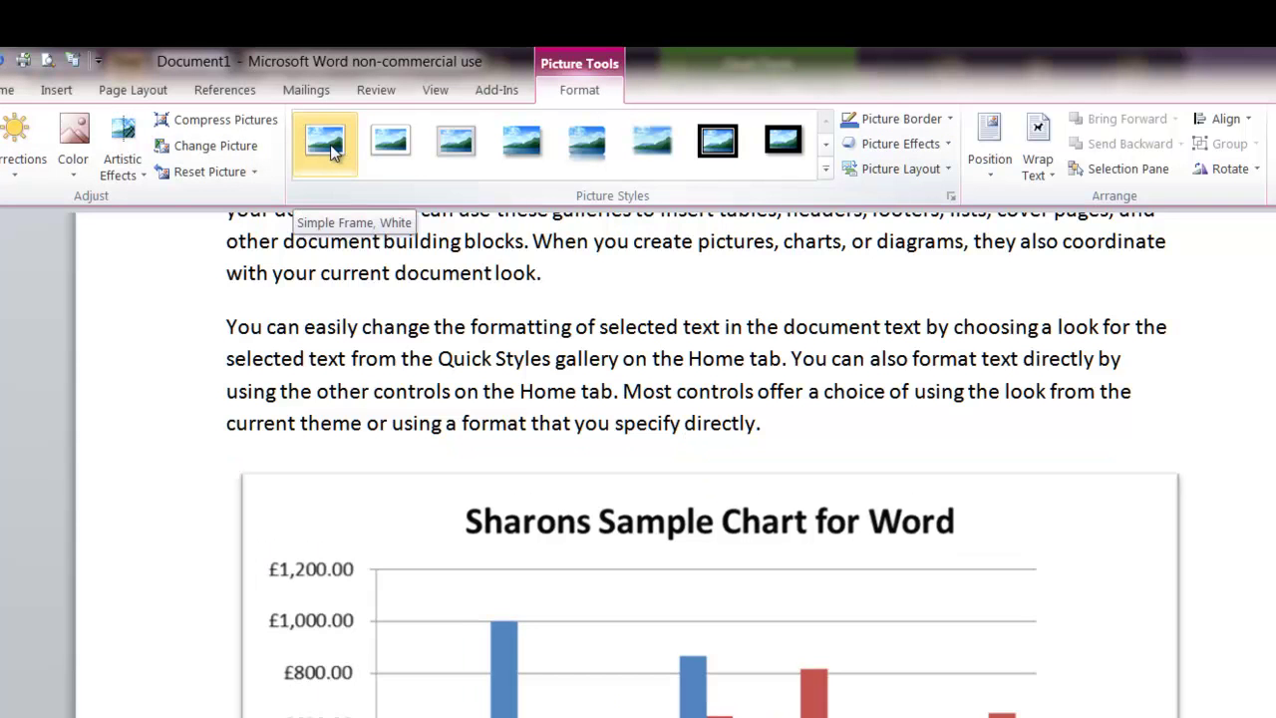
click(718, 141)
scroll(1121, 533, down, 2)
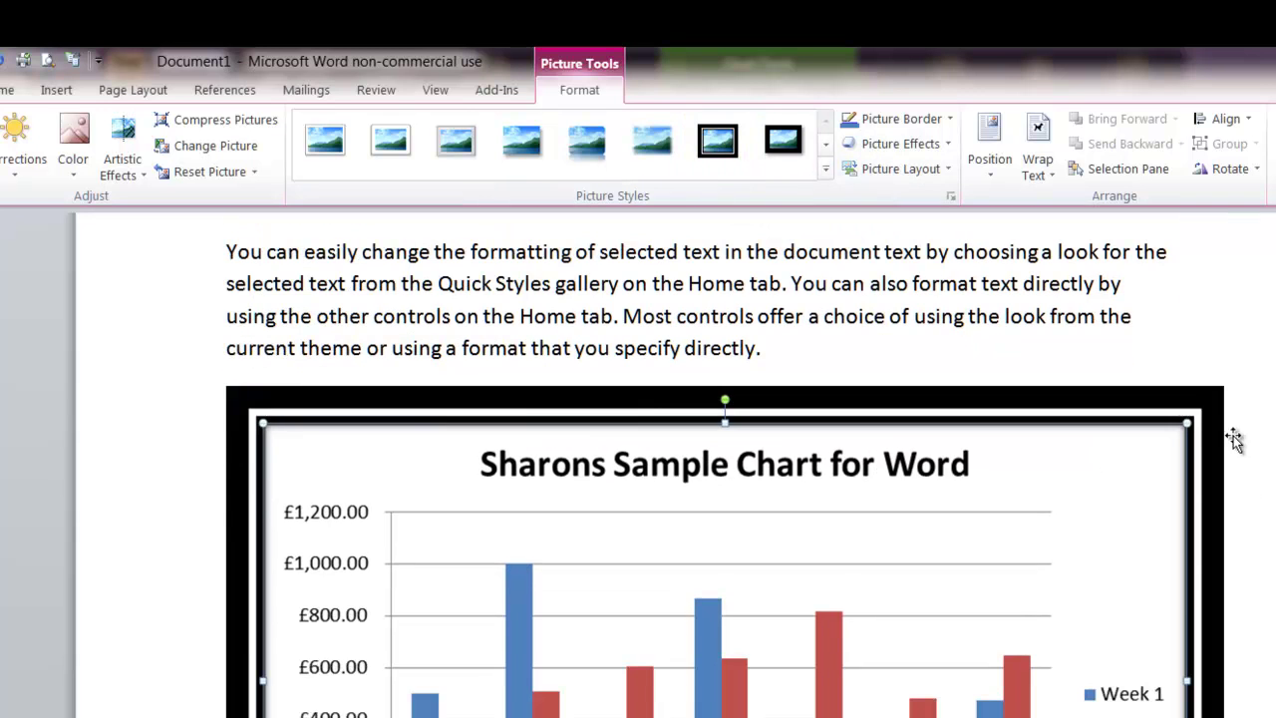
Step: Shrink the chart picture proportionally from its corner to about 14.6 cm wide and 8.1 cm high
drag(1188, 424, 1161, 432)
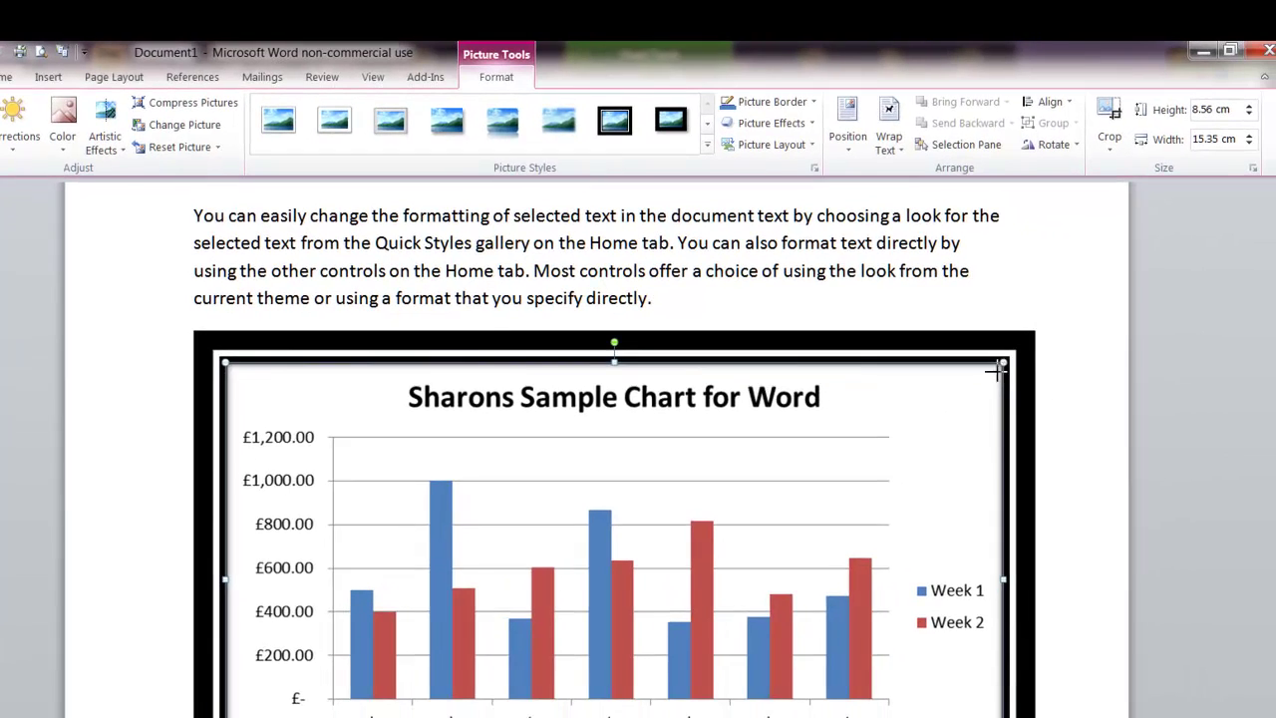
drag(997, 371, 980, 378)
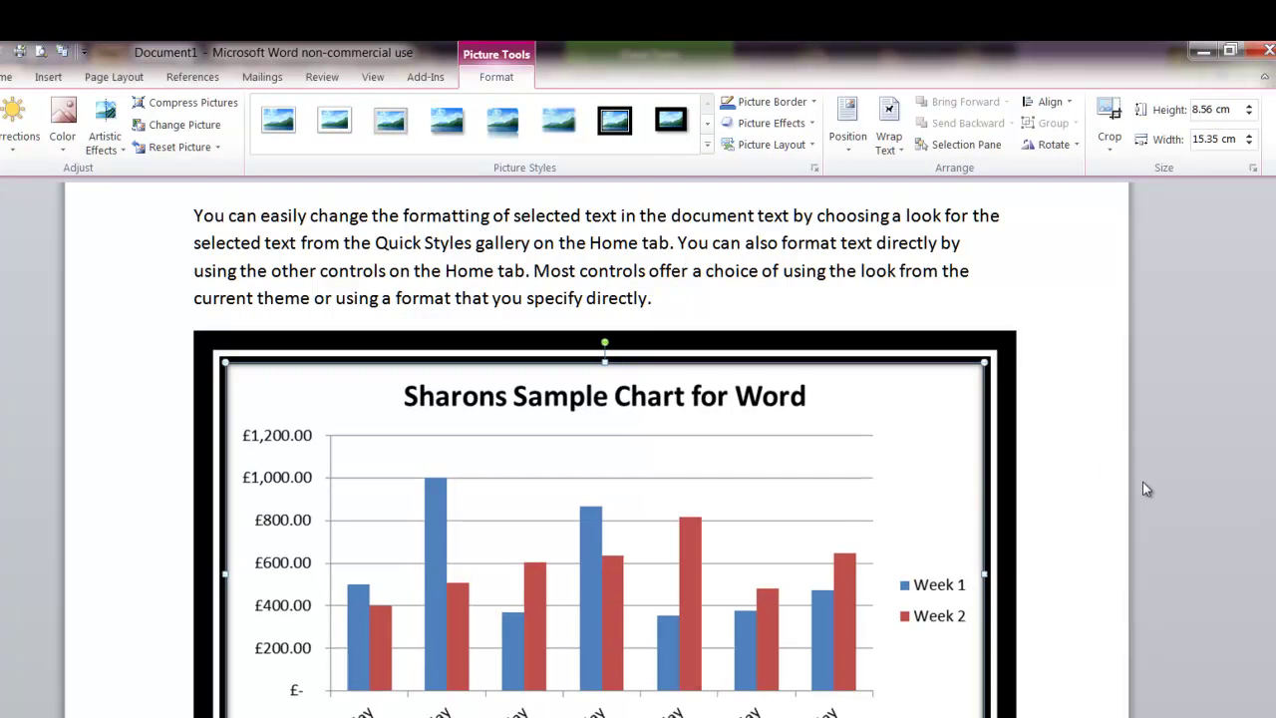
click(1097, 486)
scroll(1095, 487, down, 1)
scroll(1088, 488, up, 2)
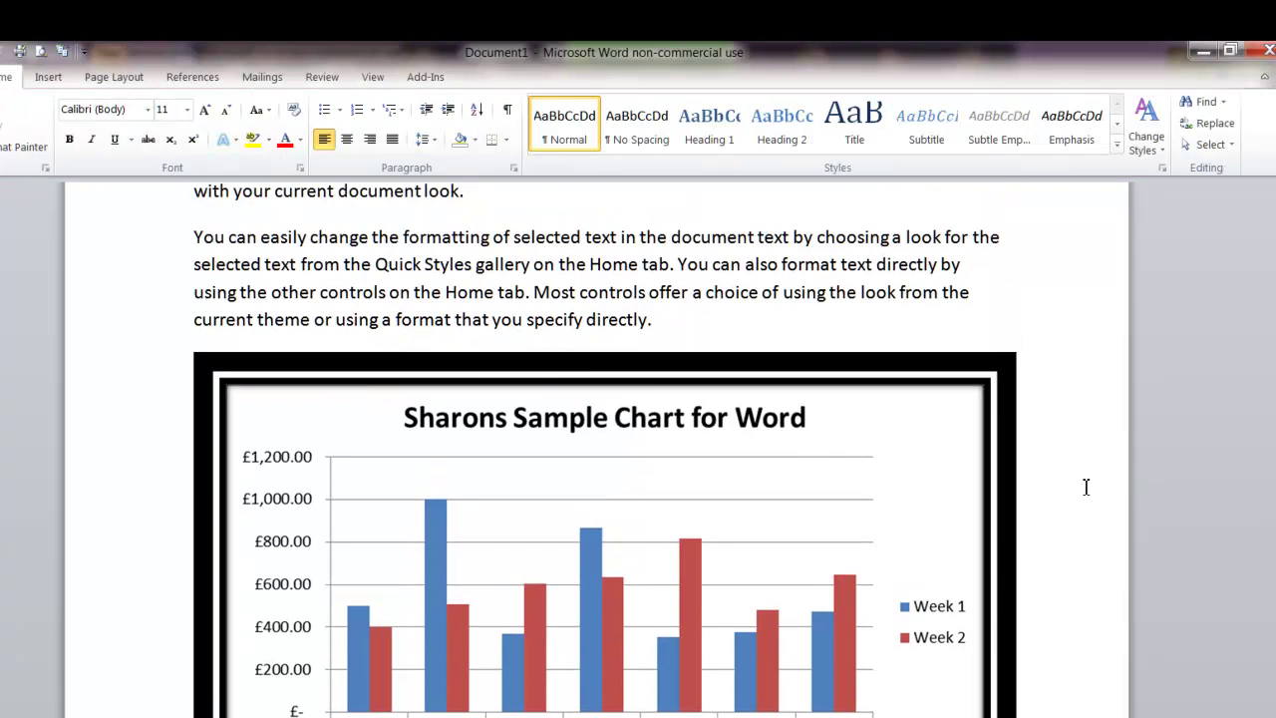
scroll(1084, 485, down, 3)
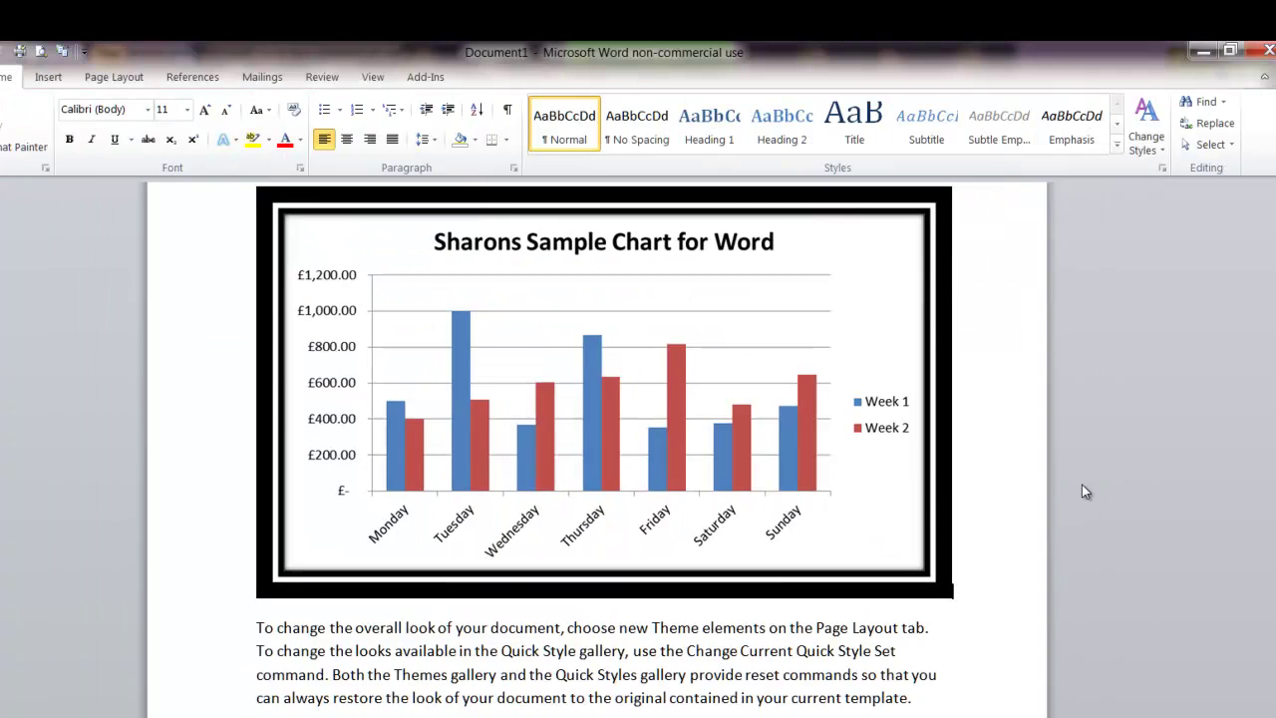
scroll(1082, 483, up, 3)
scroll(997, 482, down, 1)
scroll(977, 482, down, 3)
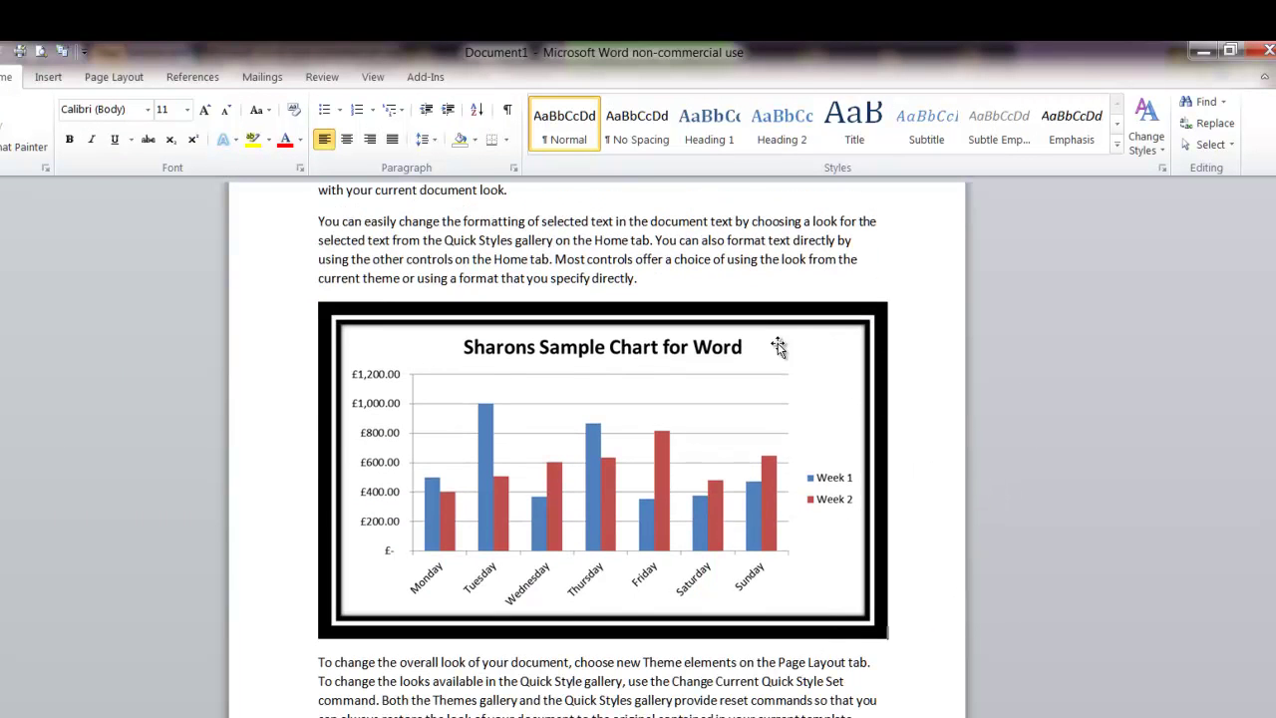
click(806, 364)
drag(863, 325, 853, 324)
click(916, 362)
scroll(878, 449, up, 3)
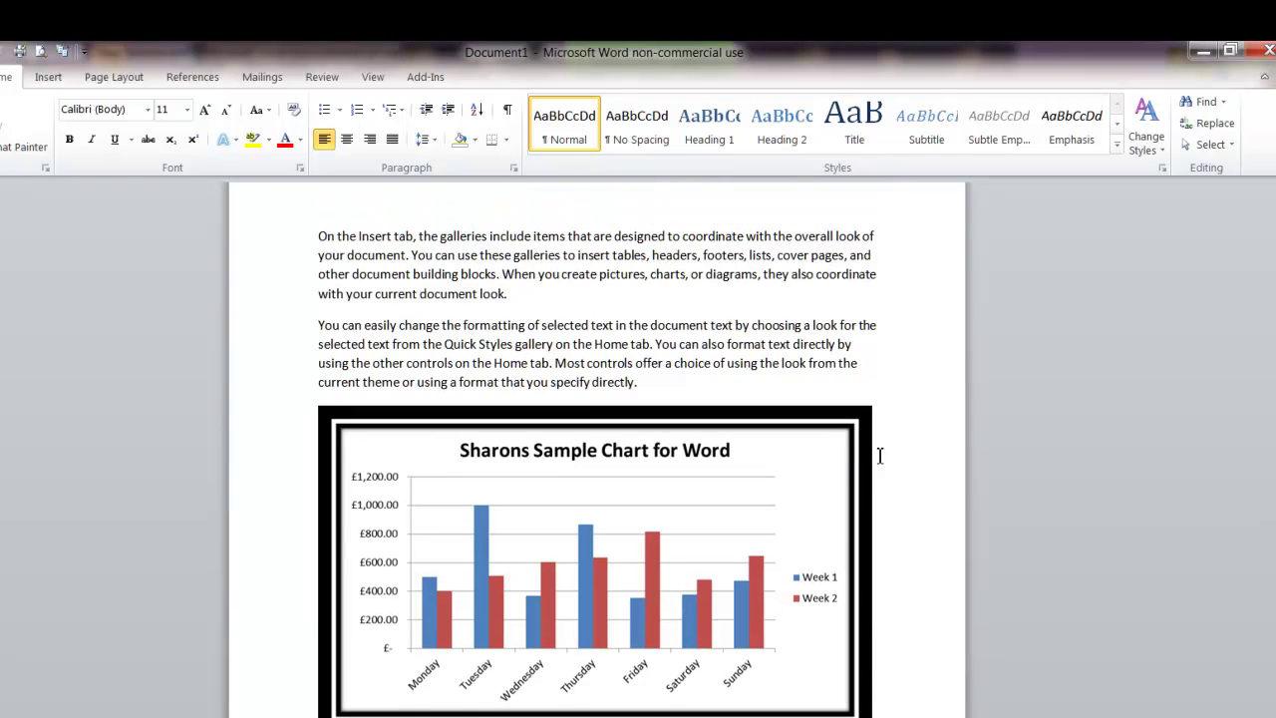
Step: Replace the chart picture's black frame with the white matte picture style, the second one in the style gallery
click(412, 466)
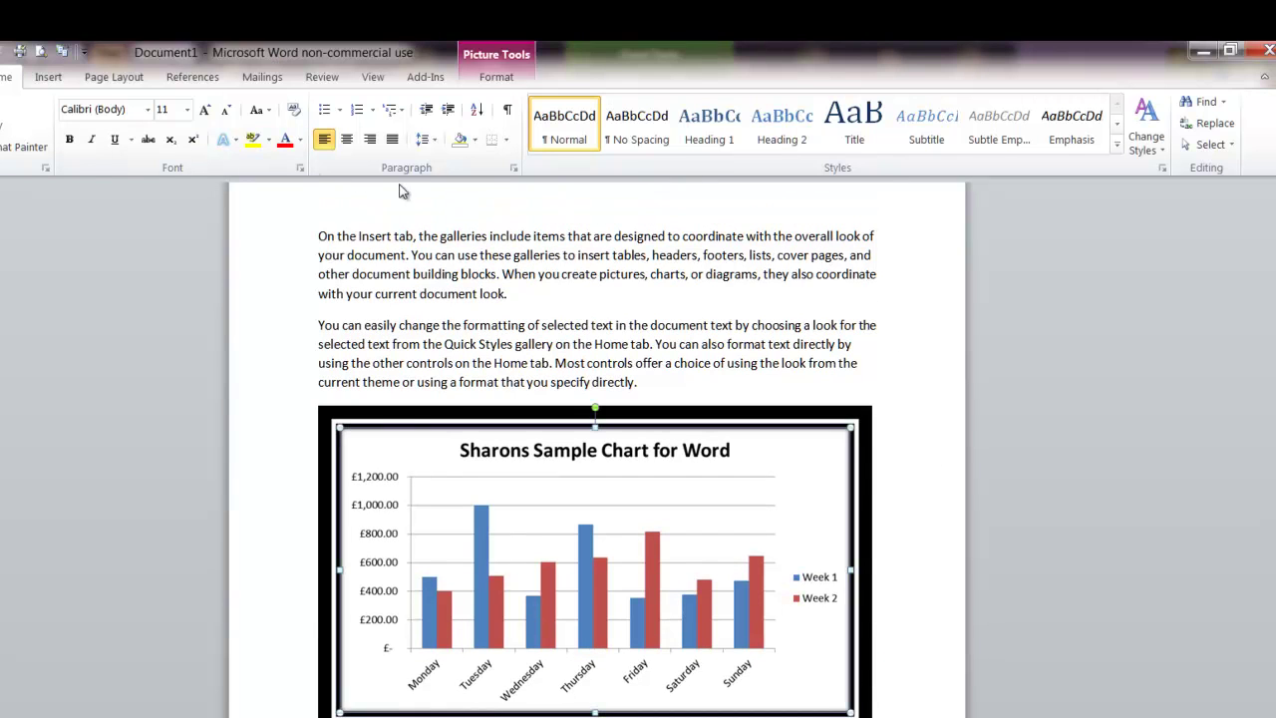
click(495, 76)
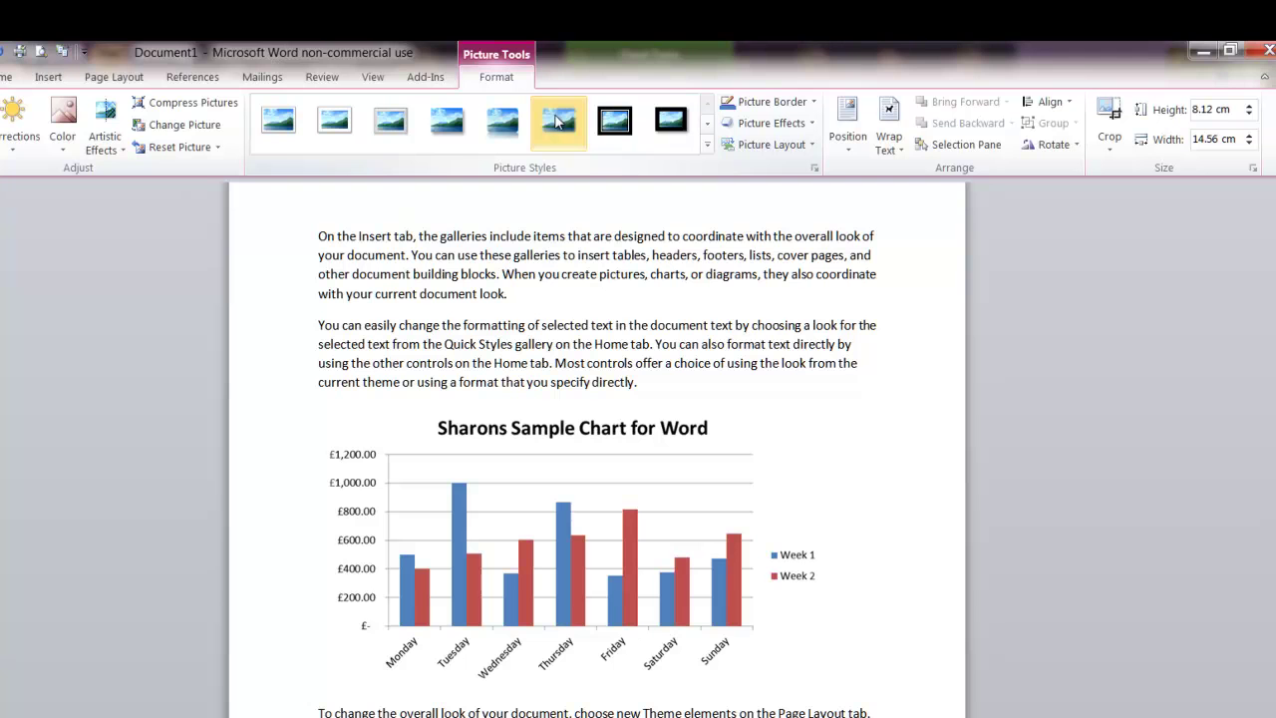
click(334, 121)
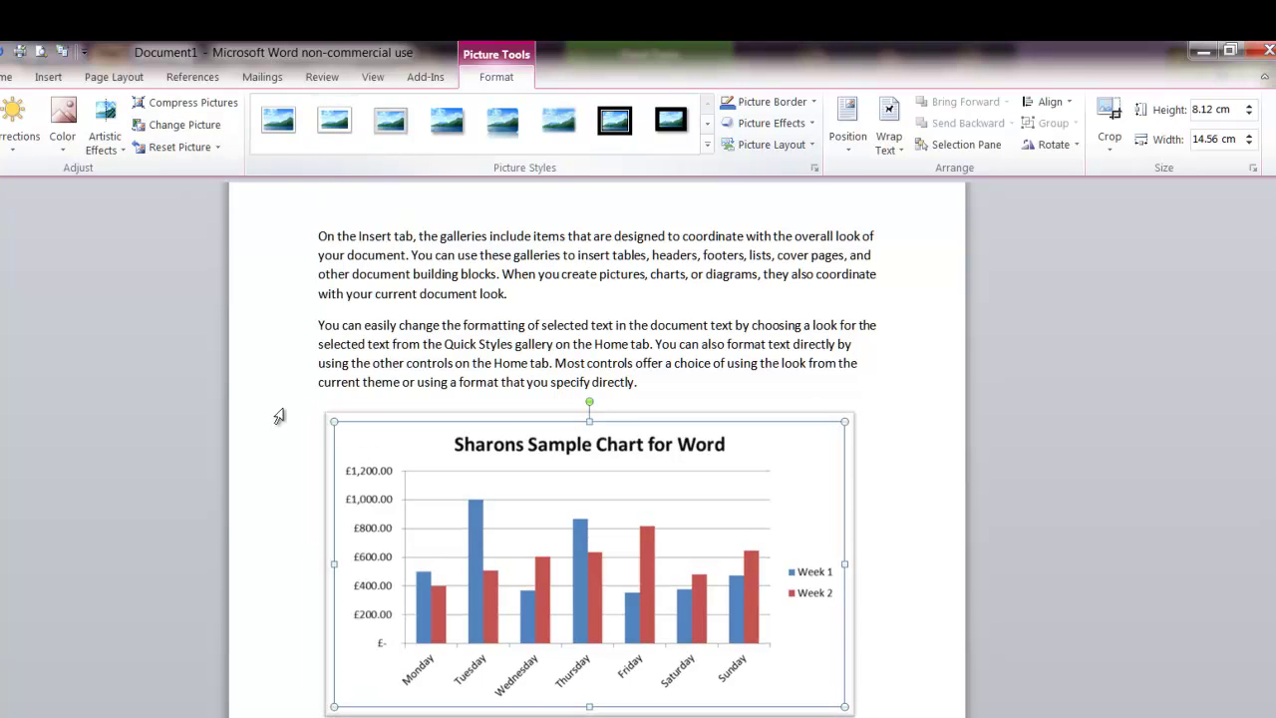
click(276, 431)
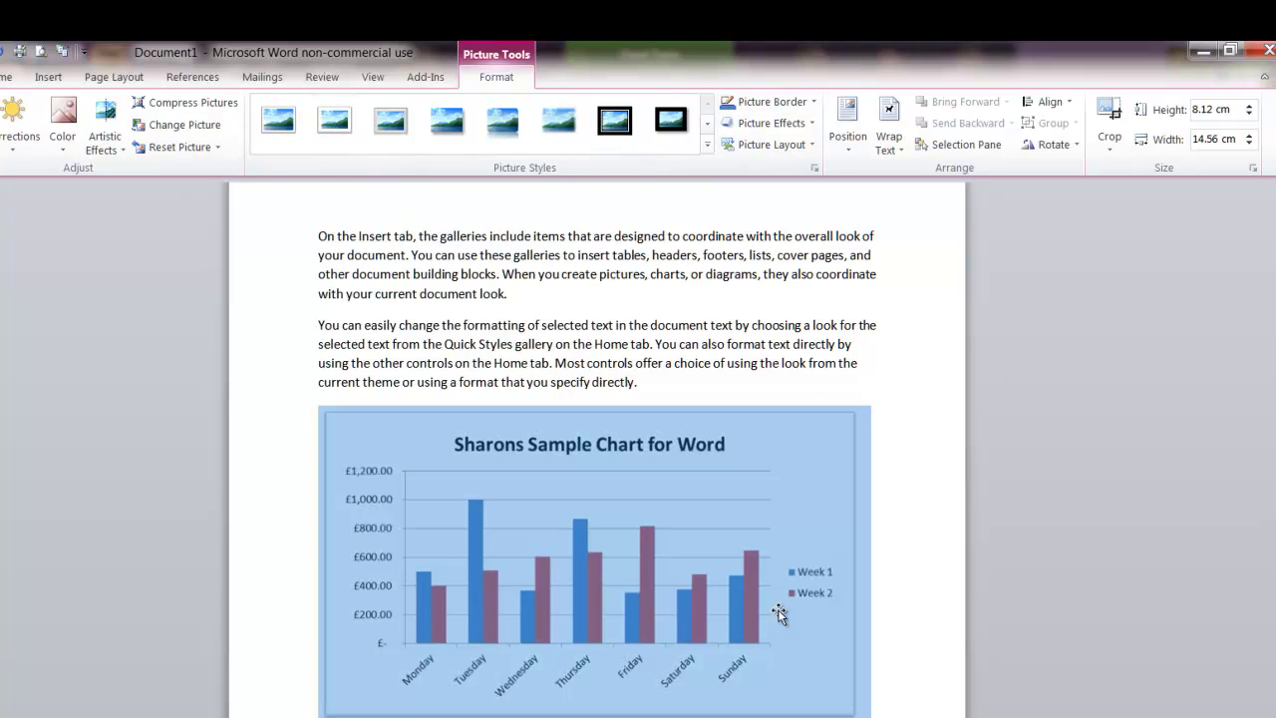
click(932, 510)
scroll(285, 296, down, 2)
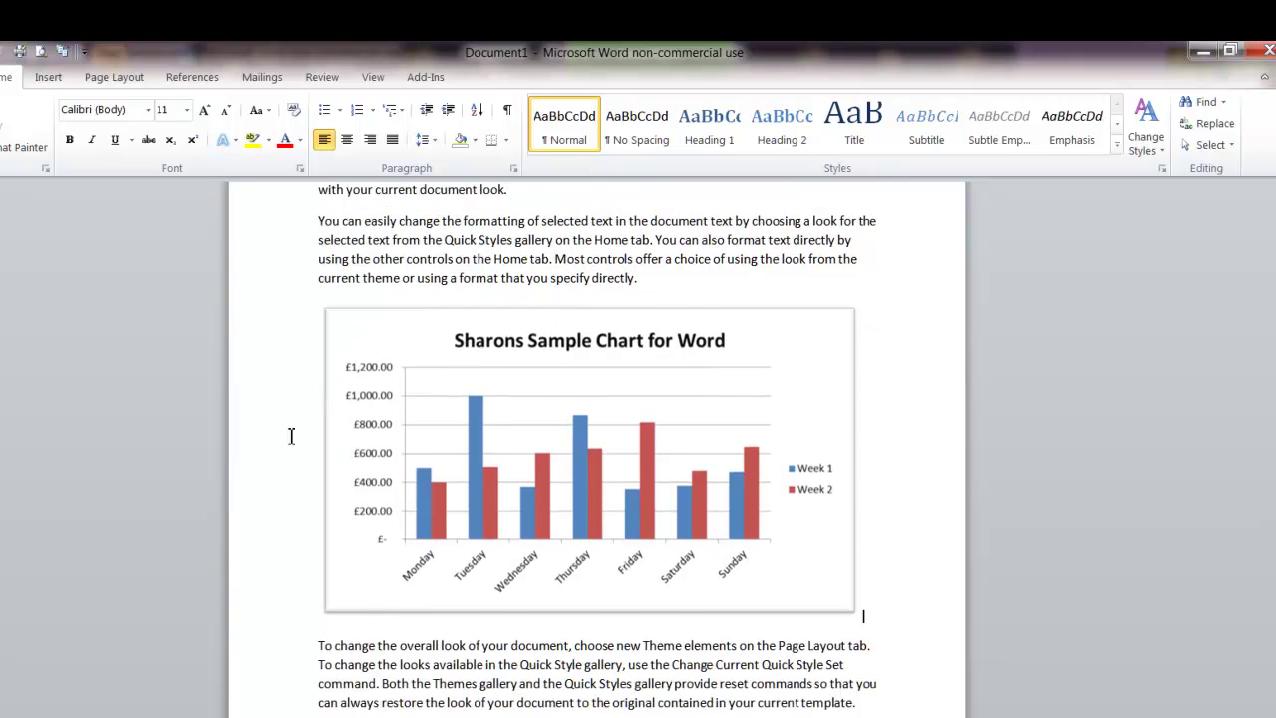
scroll(291, 436, down, 2)
scroll(349, 634, up, 4)
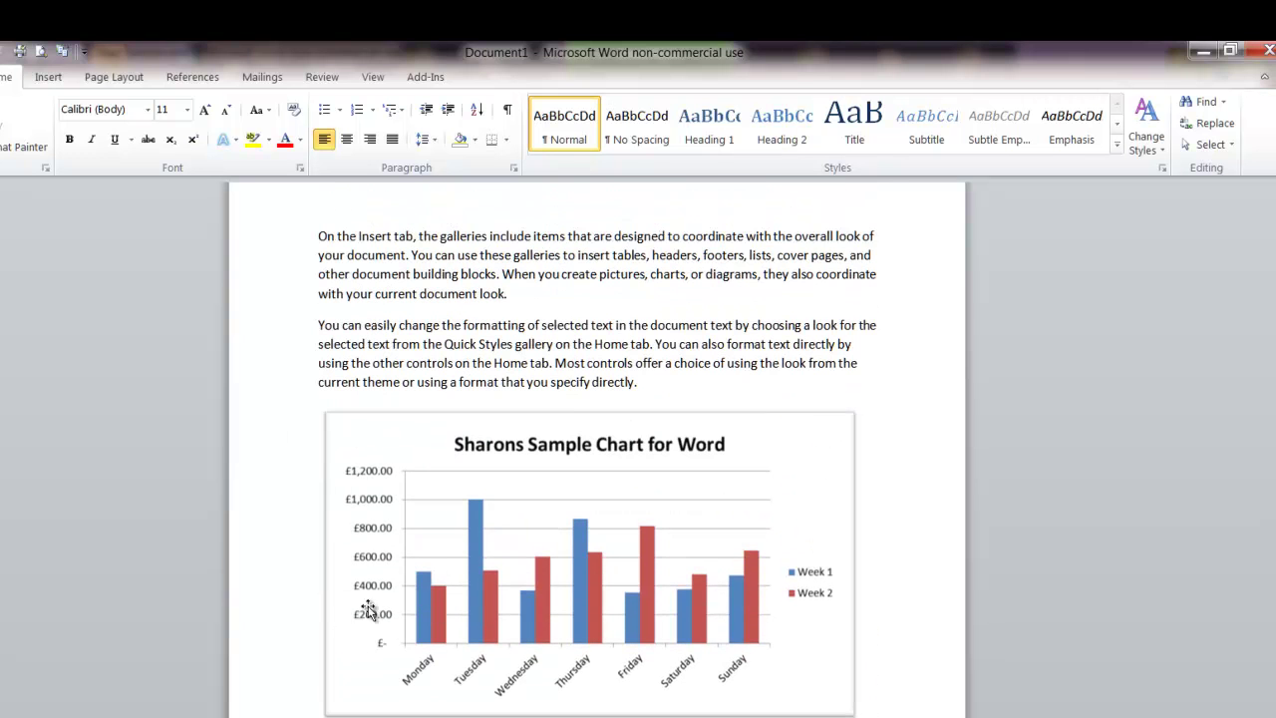
click(395, 446)
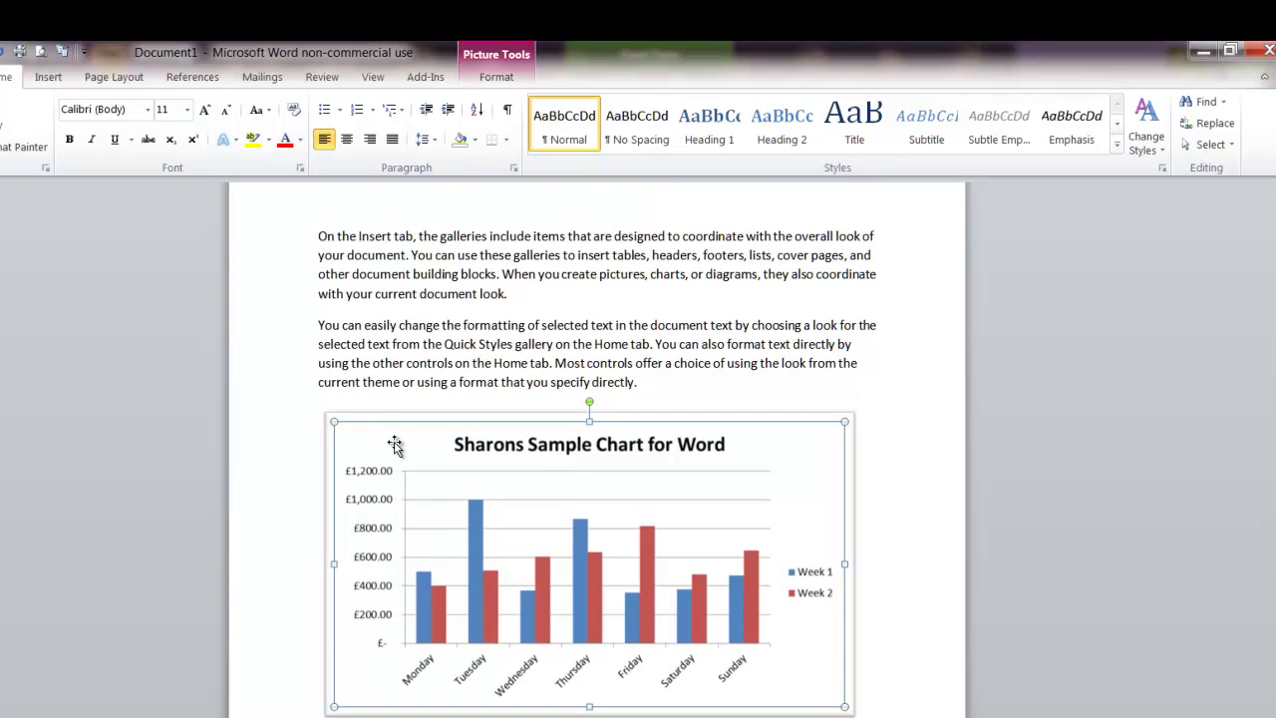
right_click(396, 448)
click(364, 442)
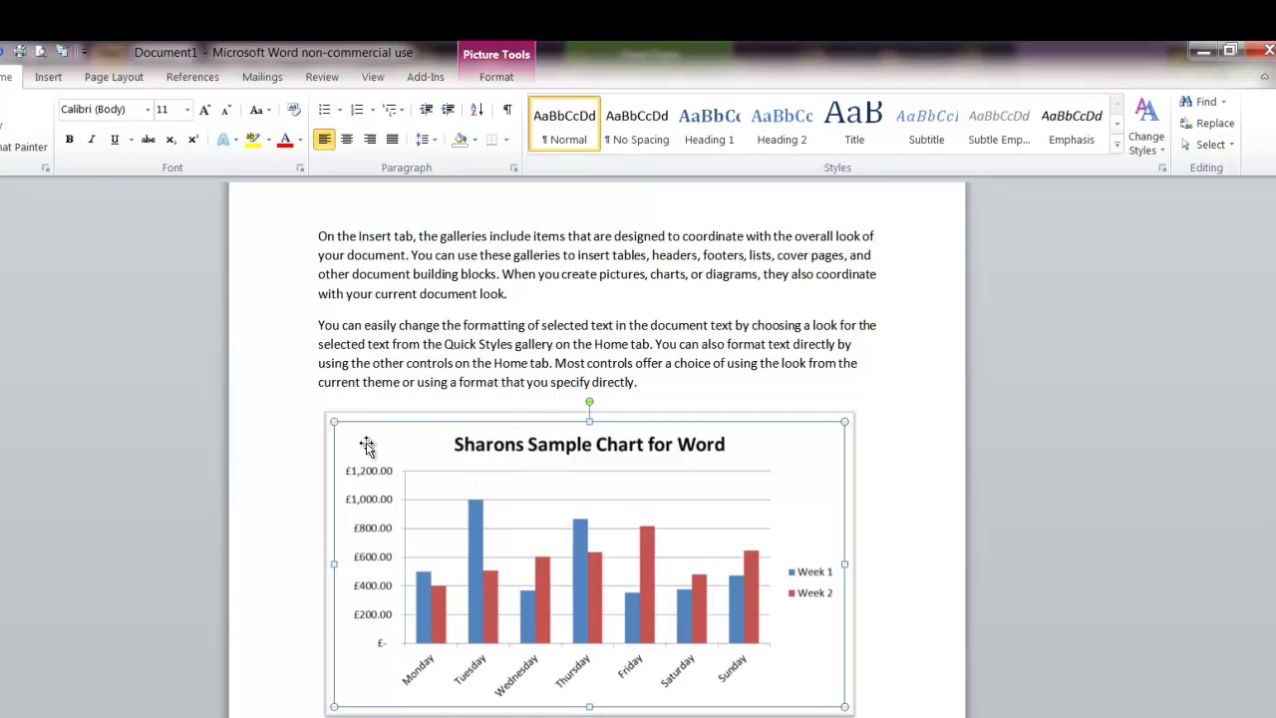
click(247, 443)
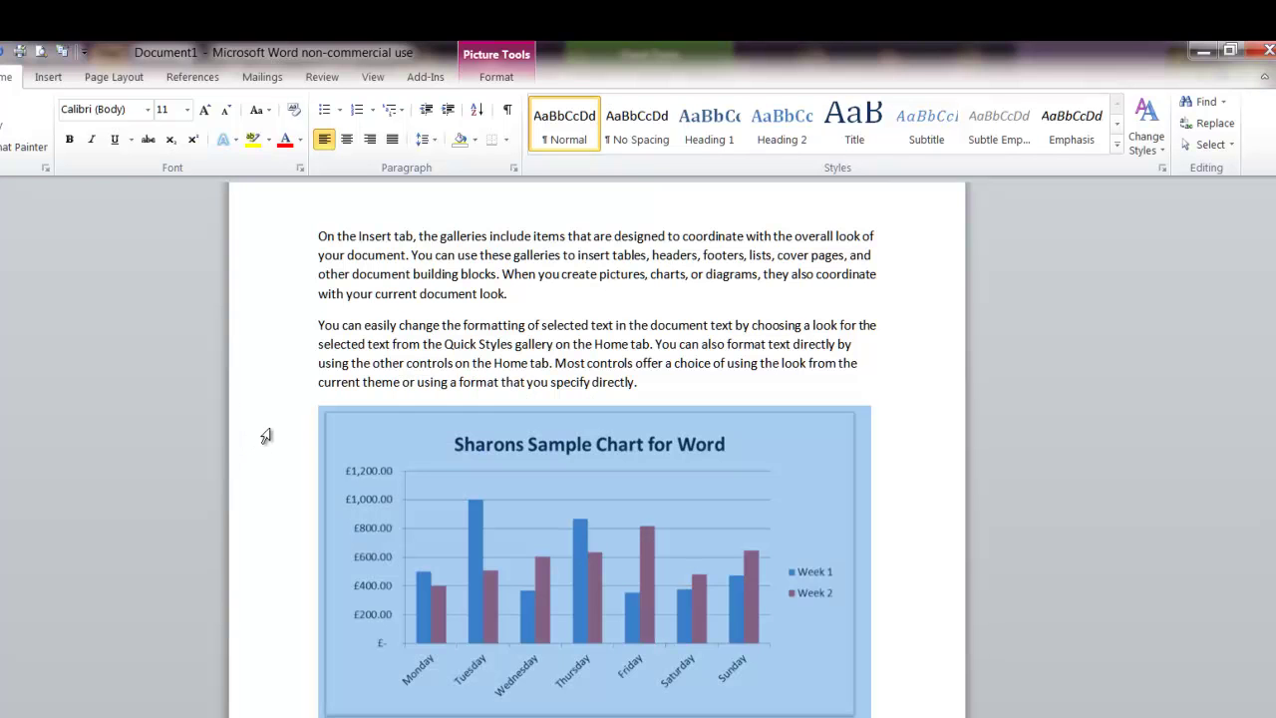
click(887, 556)
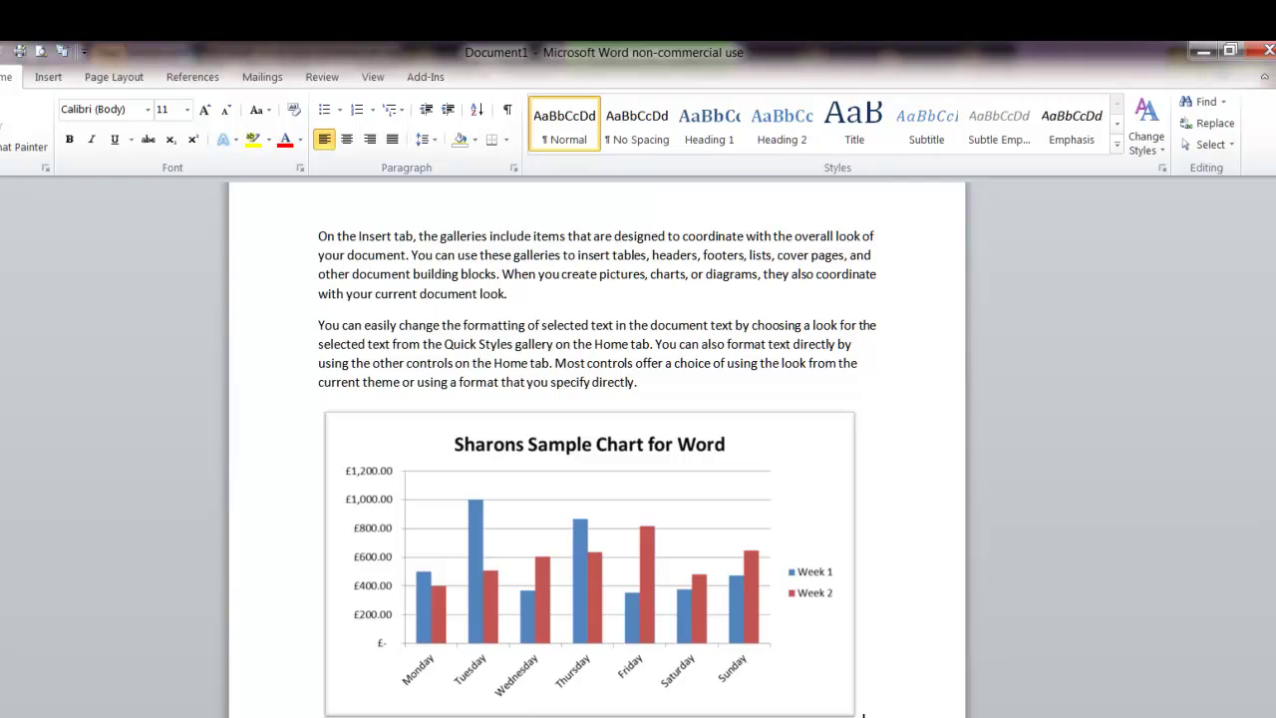
click(488, 706)
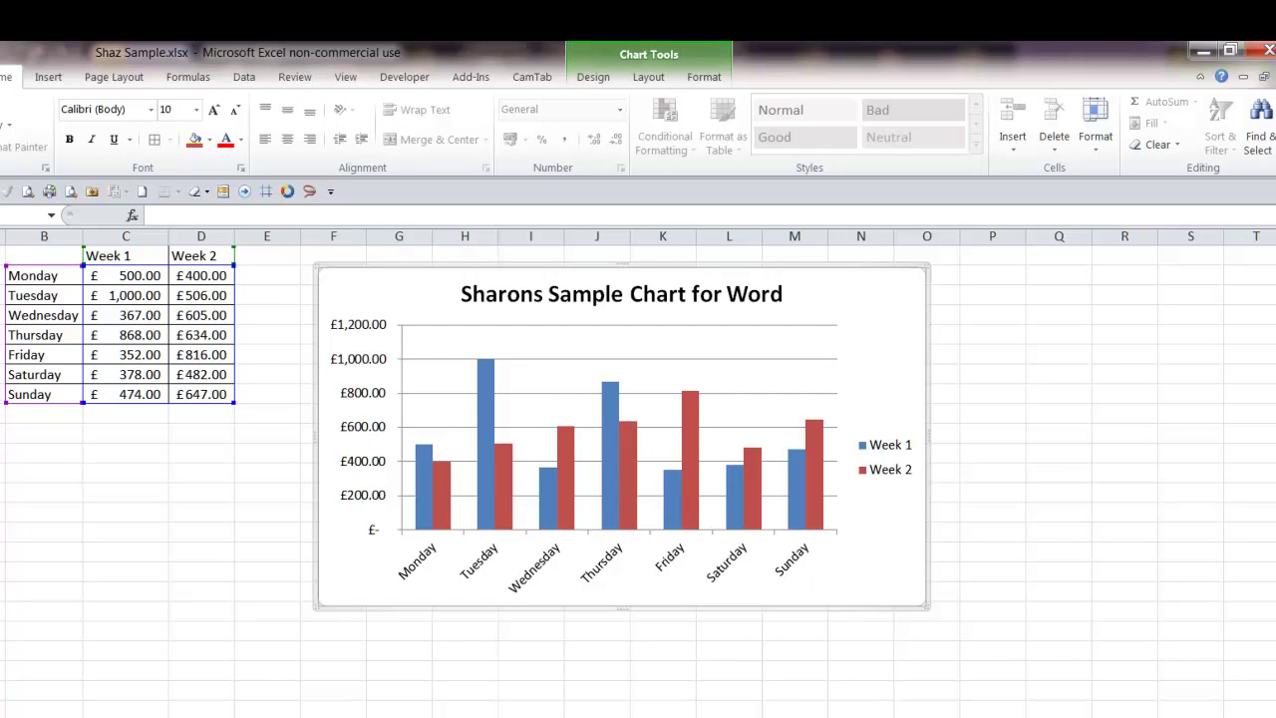
key(alt+Tab)
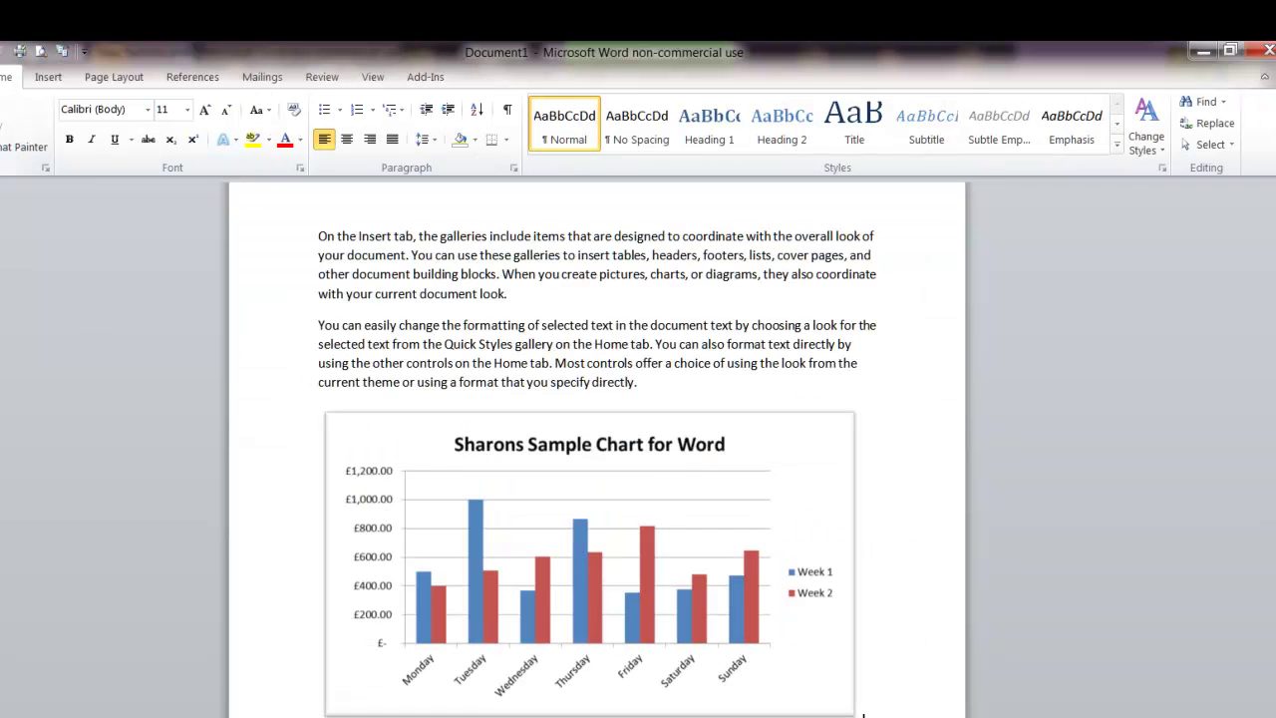
click(3, 150)
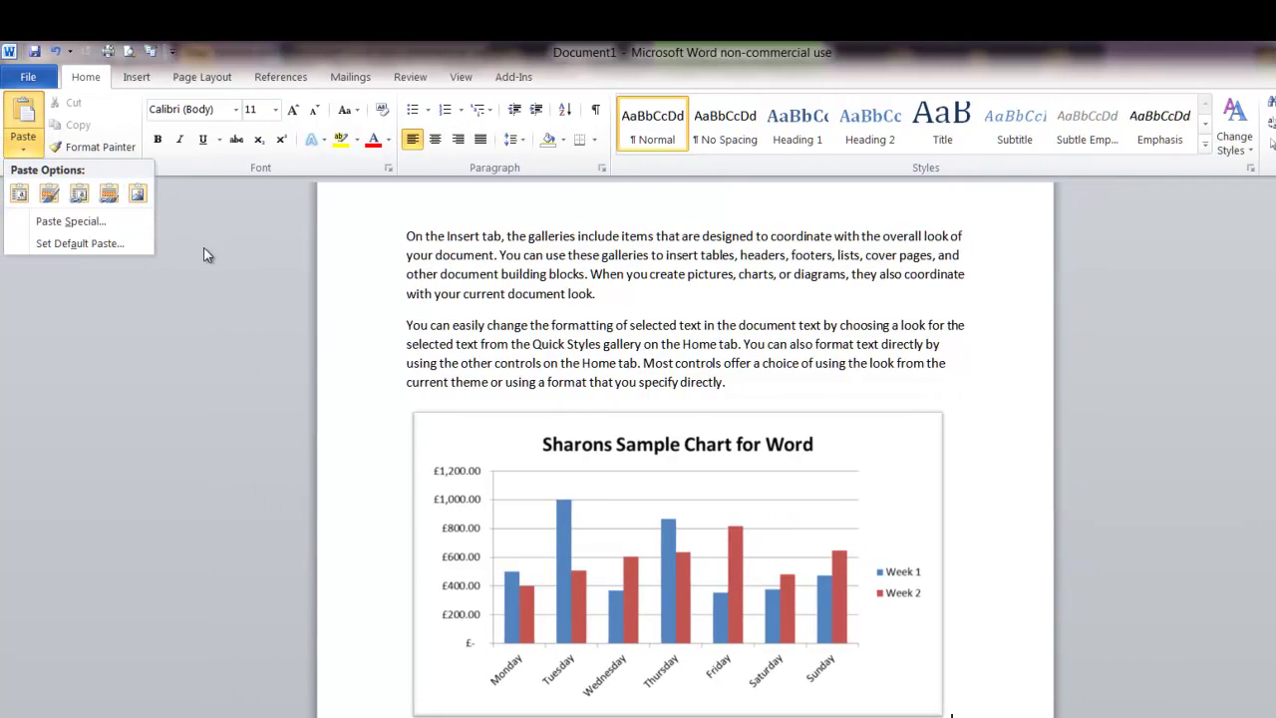
click(141, 200)
Step: Cut the styled chart picture out of the document, leaving its paragraph empty
right_click(580, 495)
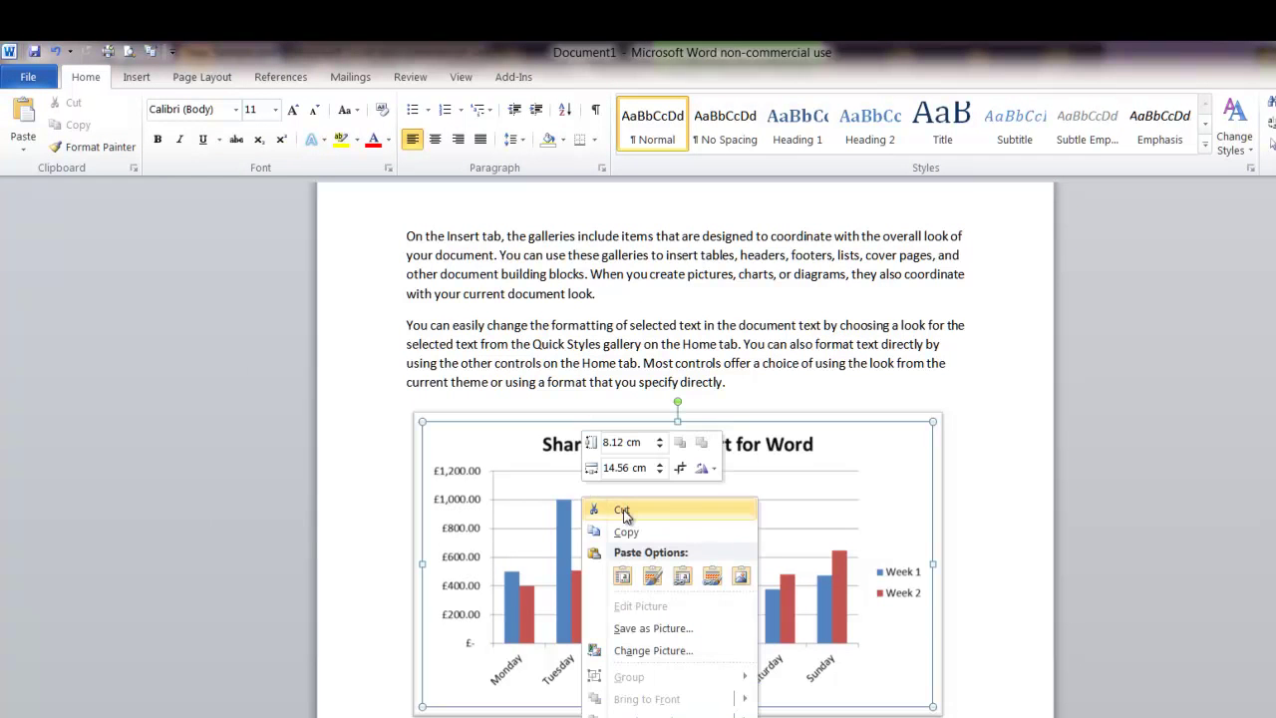
click(622, 509)
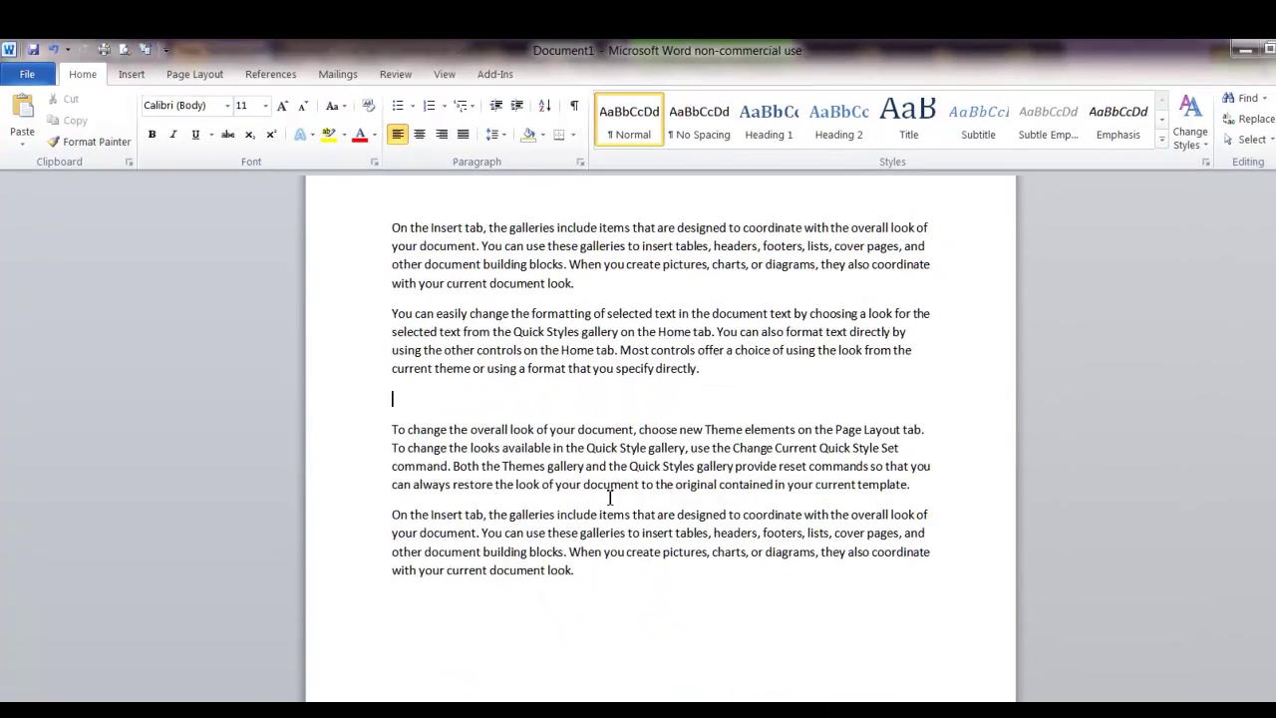
scroll(622, 512, down, 1)
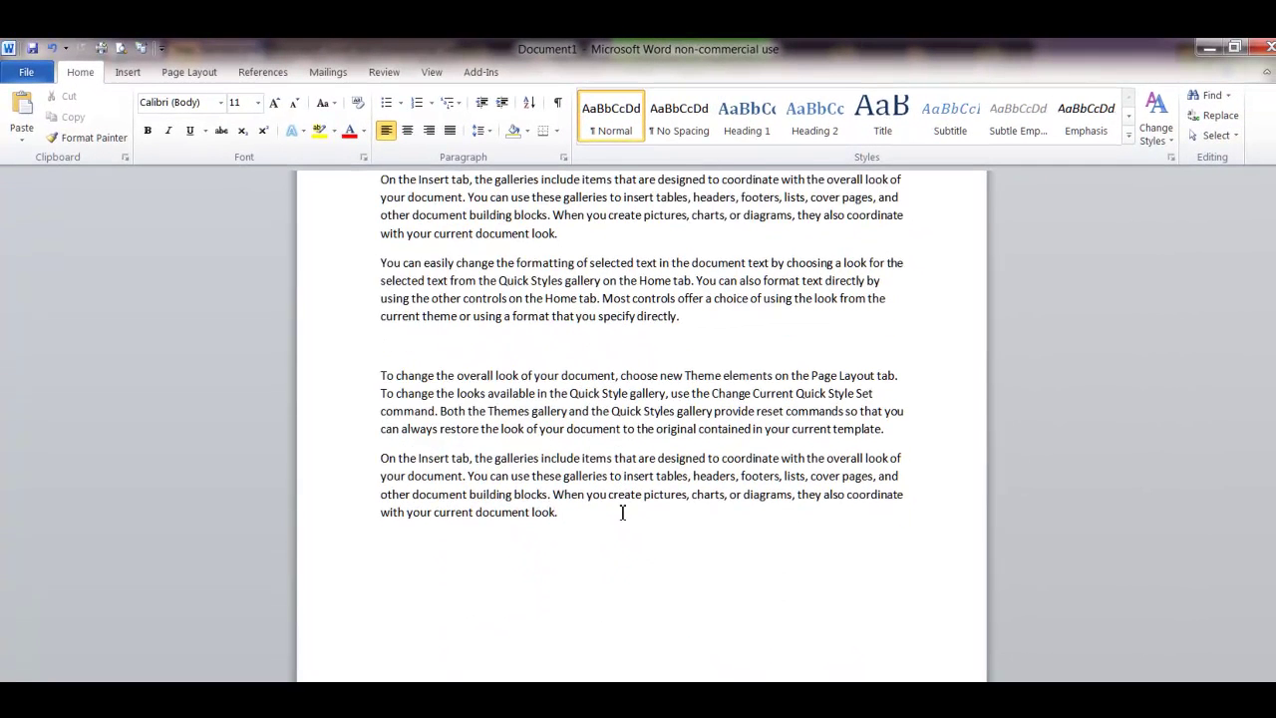
scroll(622, 512, up, 1)
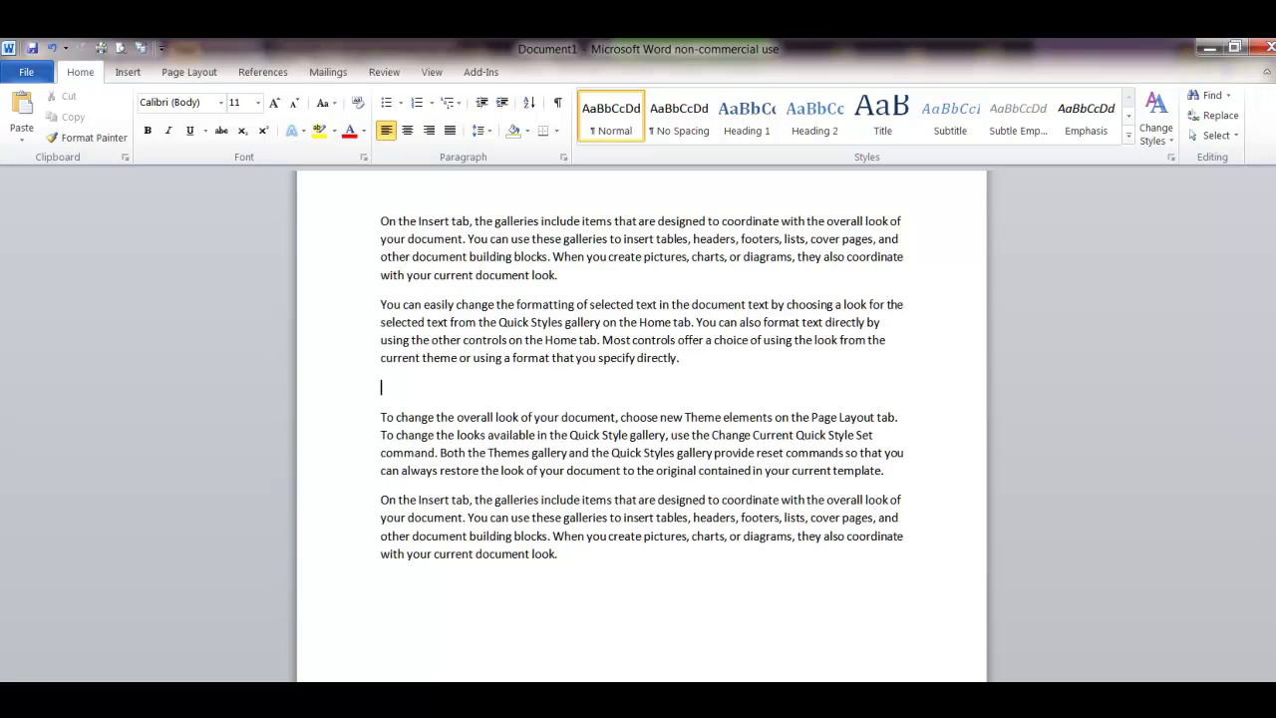
Step: Switch to the Shaz Sample.xlsx workbook in Excel and copy the whole weekly sales chart
click(498, 664)
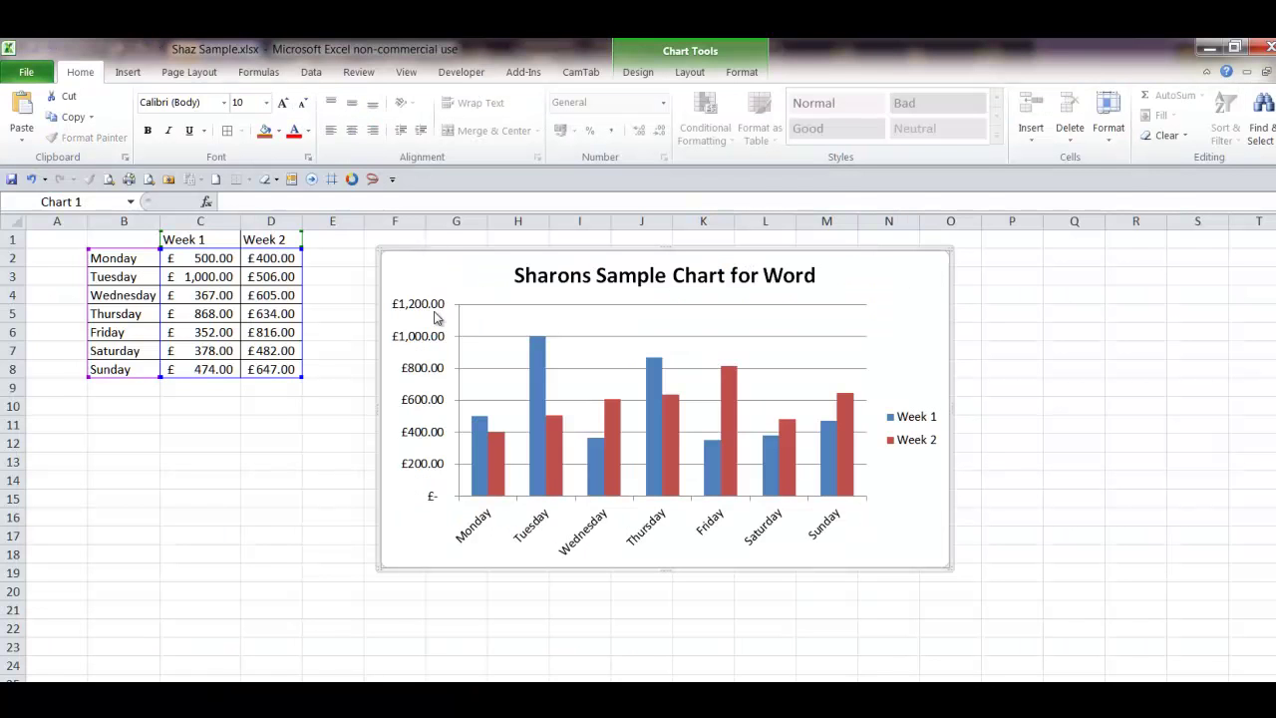
right_click(445, 256)
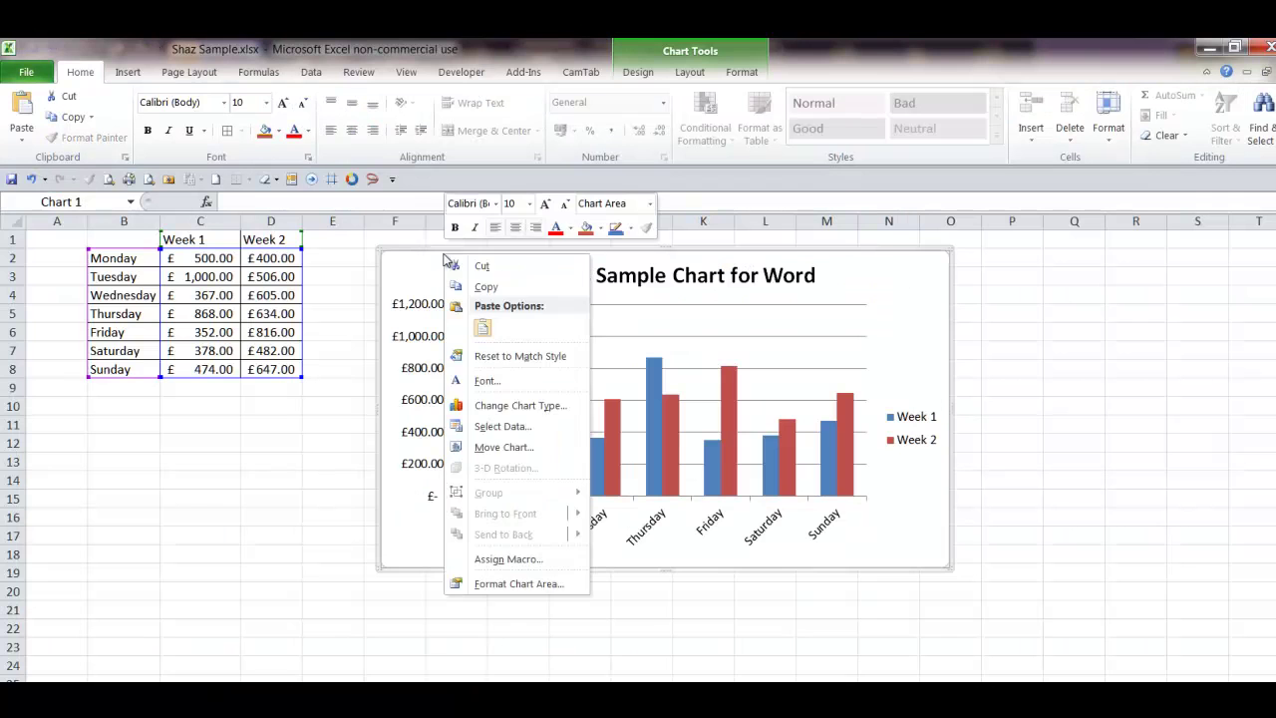
click(501, 288)
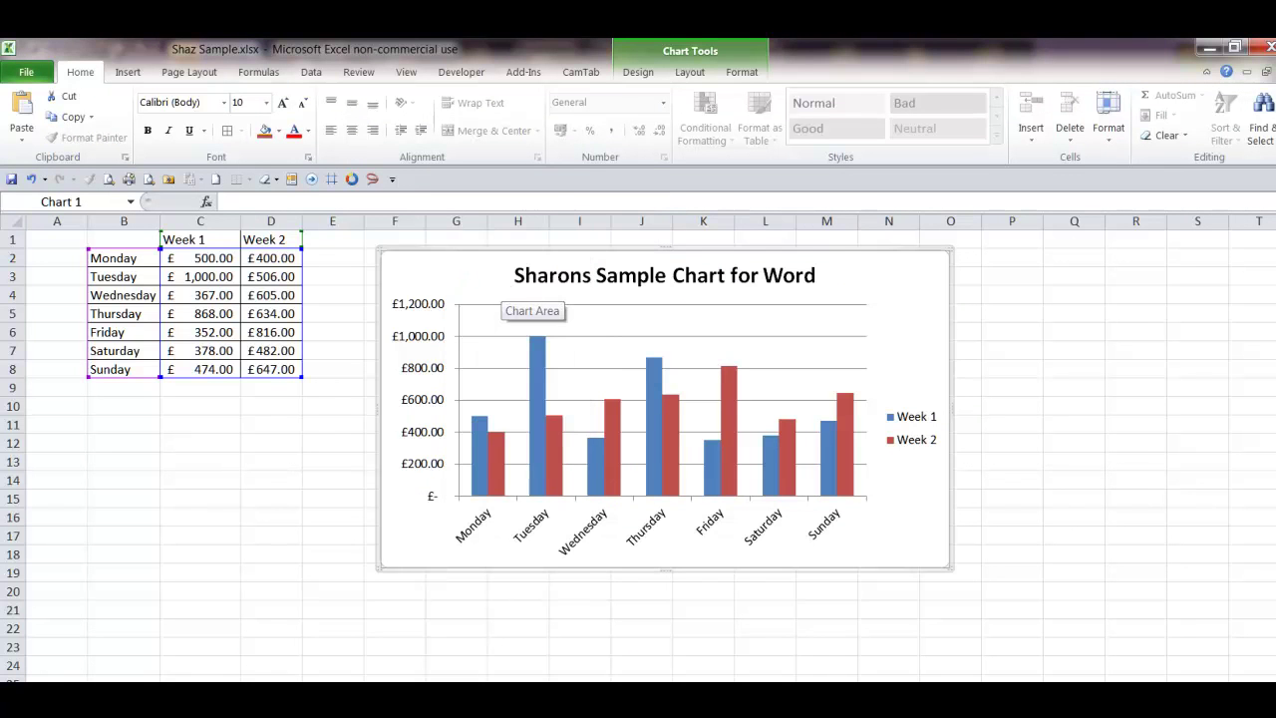
Step: Switch back to the Word document and place the insertion point in the empty paragraph between the second and third text paragraphs
key(alt+Tab)
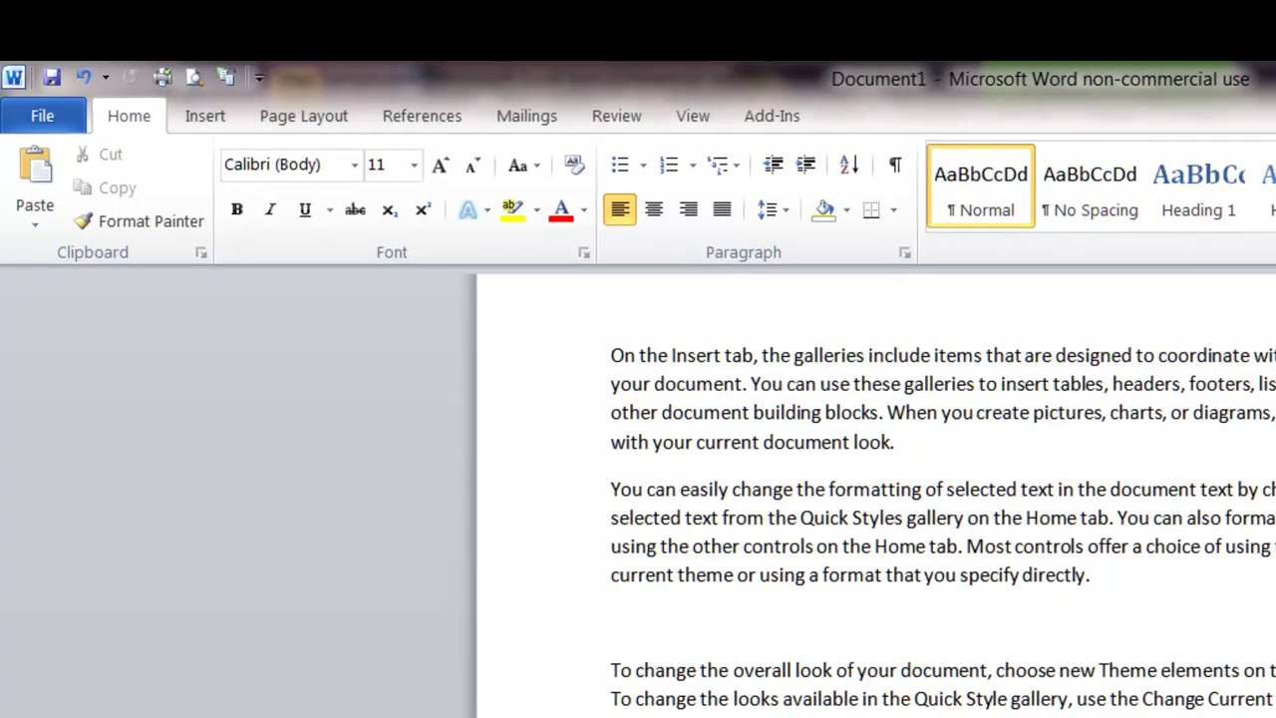
scroll(1083, 684, down, 3)
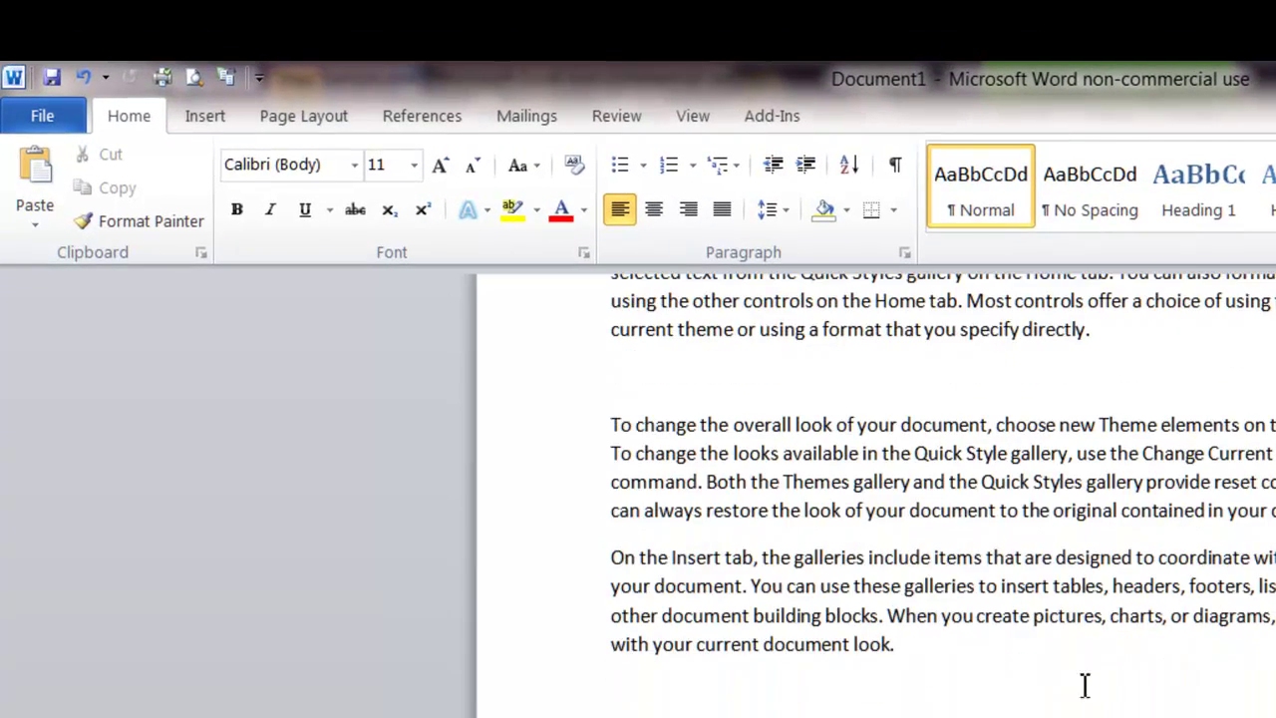
scroll(895, 644, up, 3)
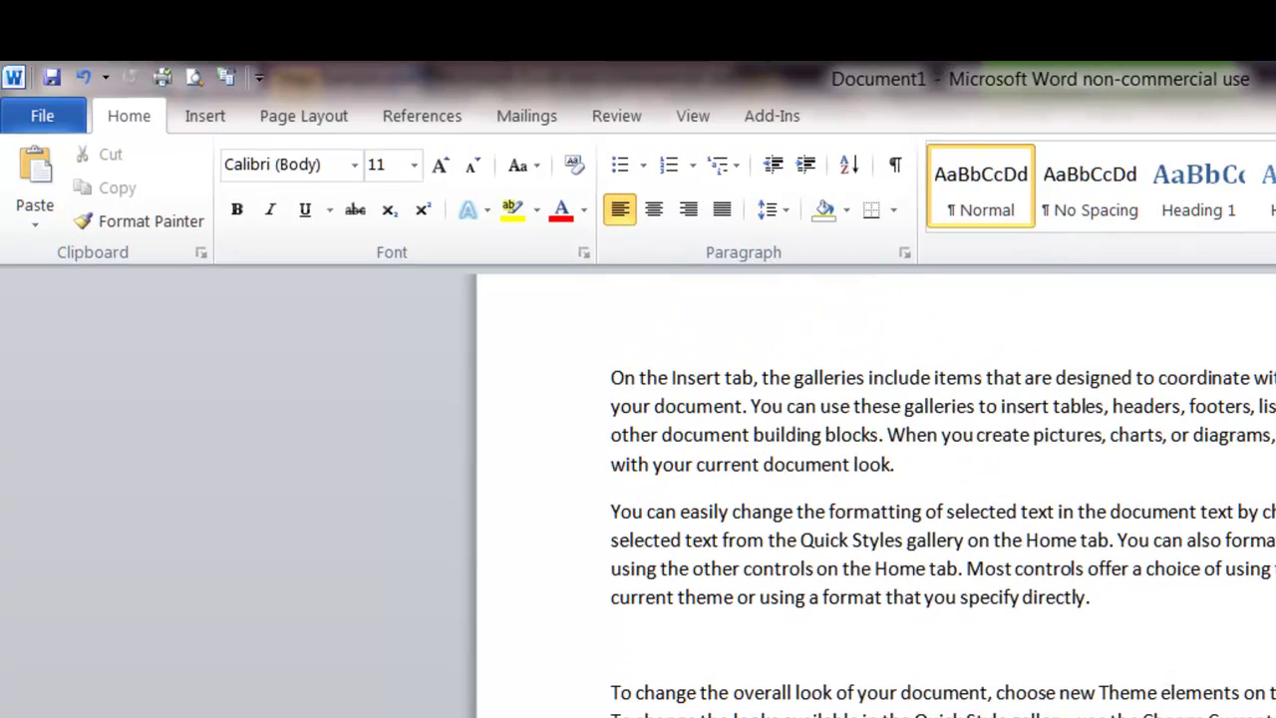
click(1139, 604)
click(638, 643)
Step: Paste the copied chart with Paste Special as an unlinked Microsoft Excel Chart Object
click(44, 224)
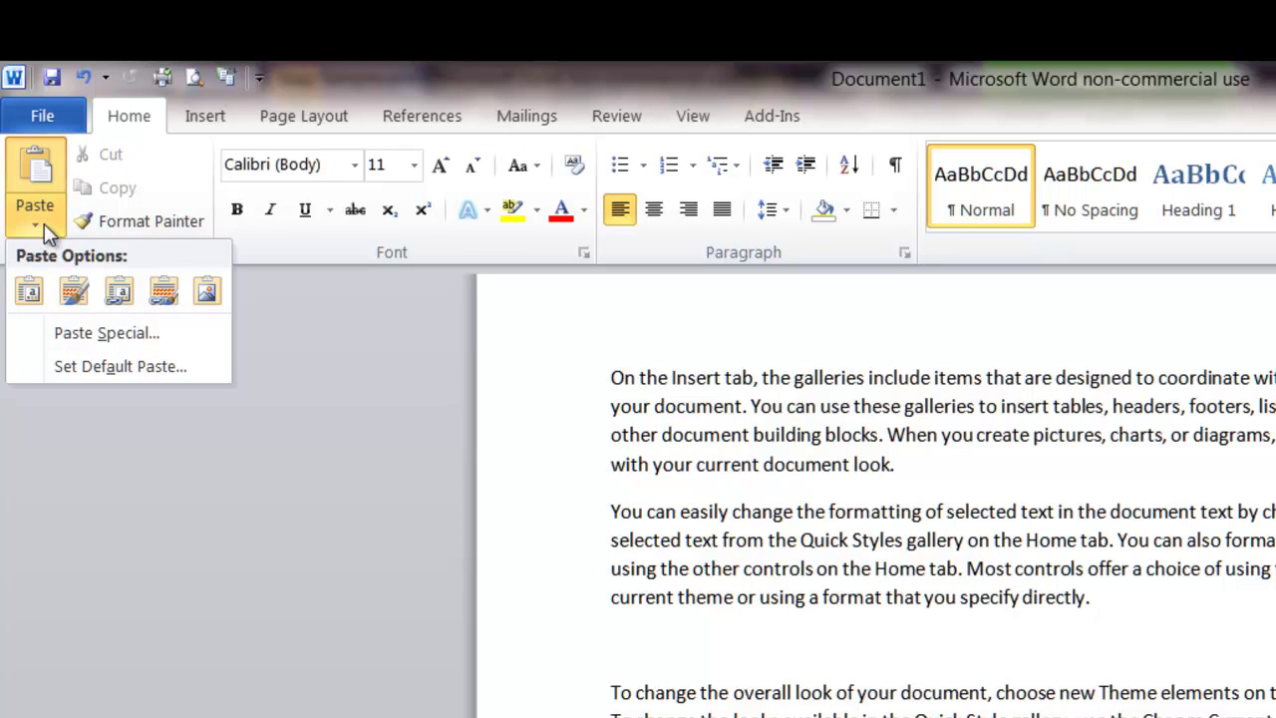
click(101, 332)
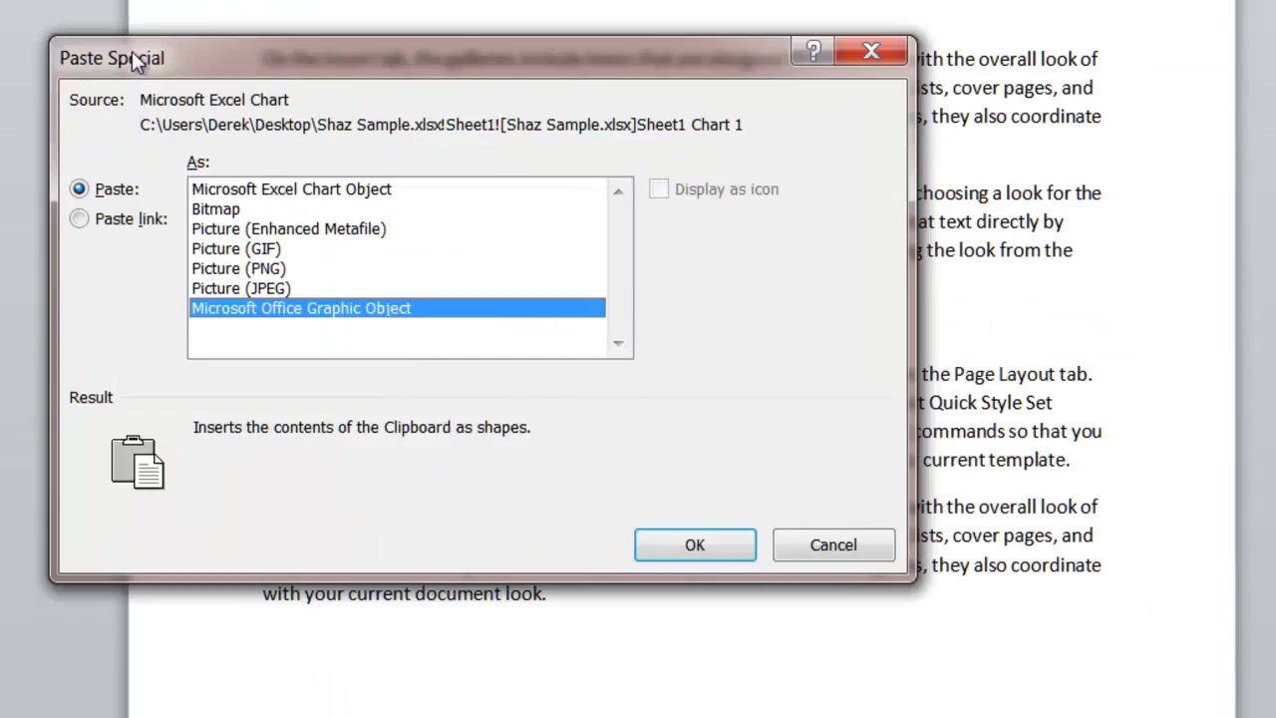
drag(132, 51, 580, 112)
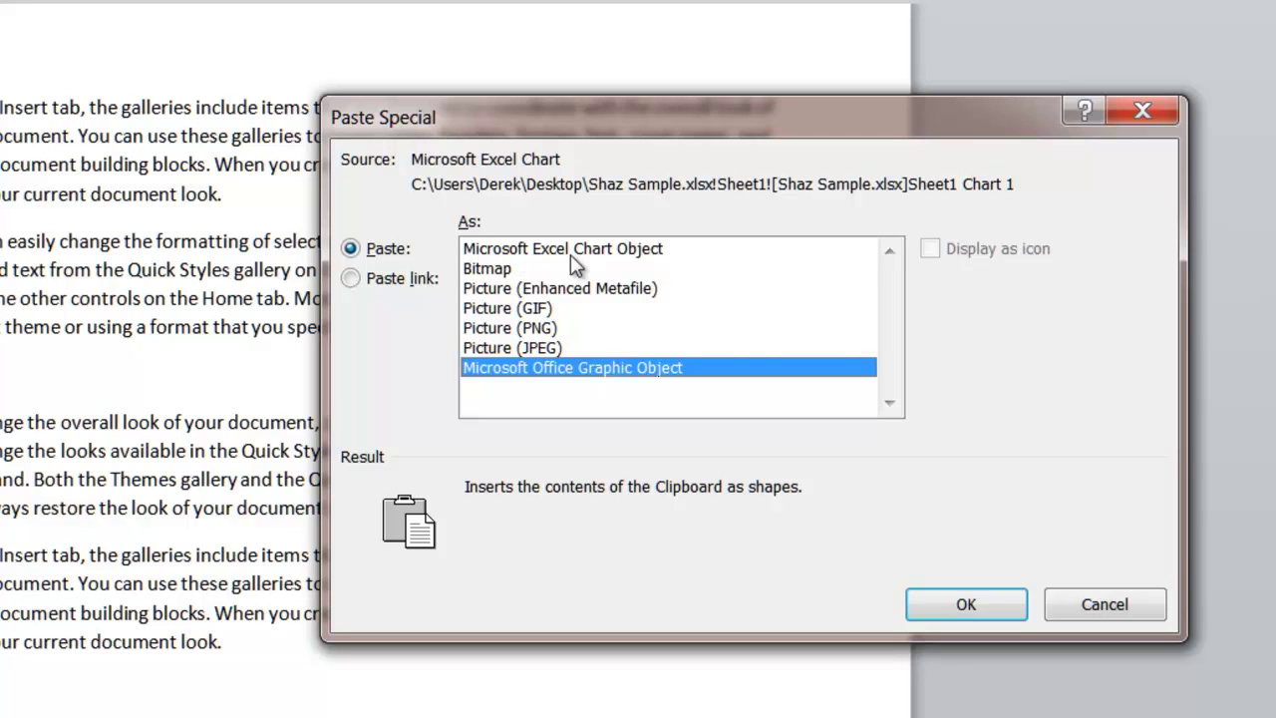
click(508, 251)
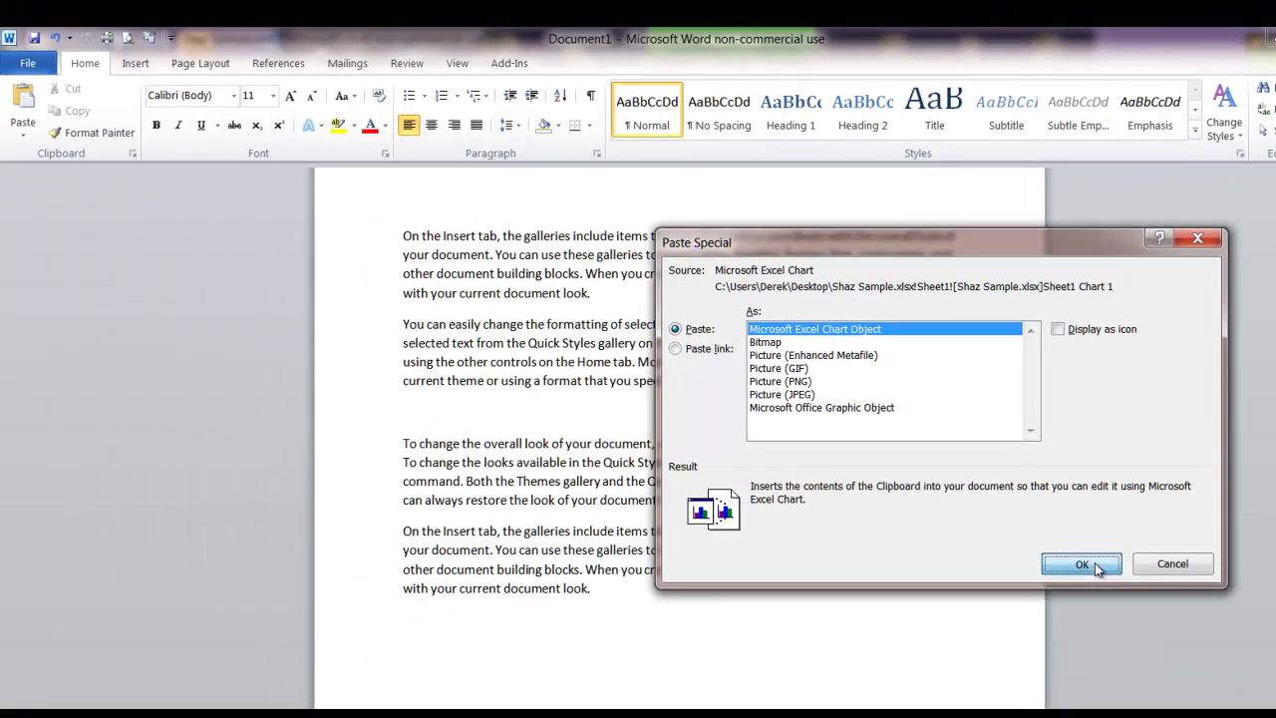
click(1084, 564)
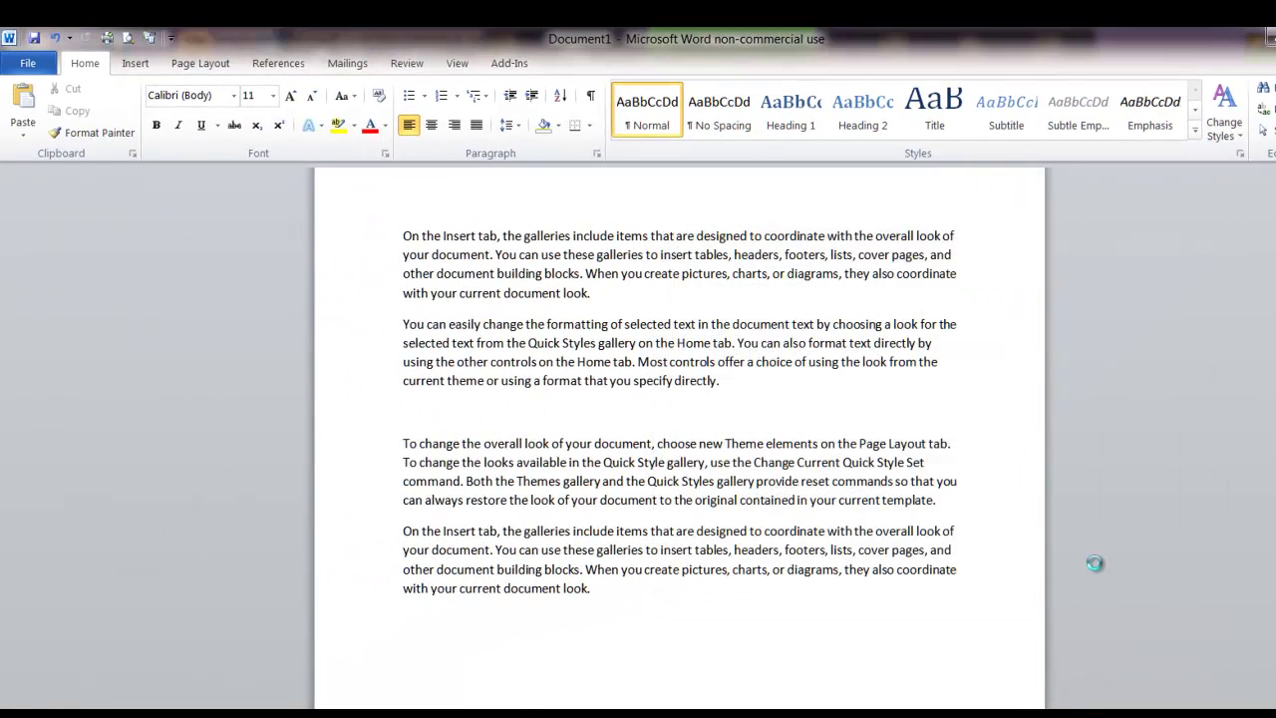
scroll(1057, 548, down, 2)
scroll(1032, 510, down, 1)
scroll(1022, 507, up, 1)
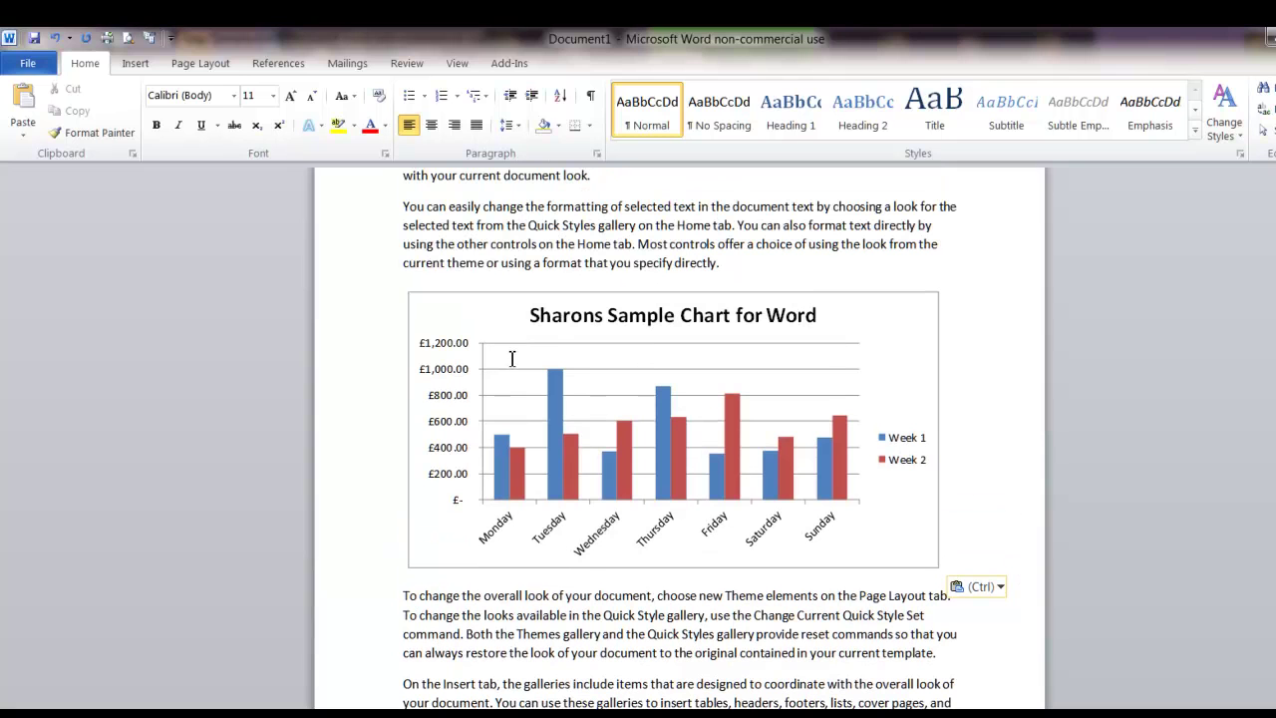
Step: Examine the pasted chart object's selection frame, available tools and placement among the surrounding text
click(509, 362)
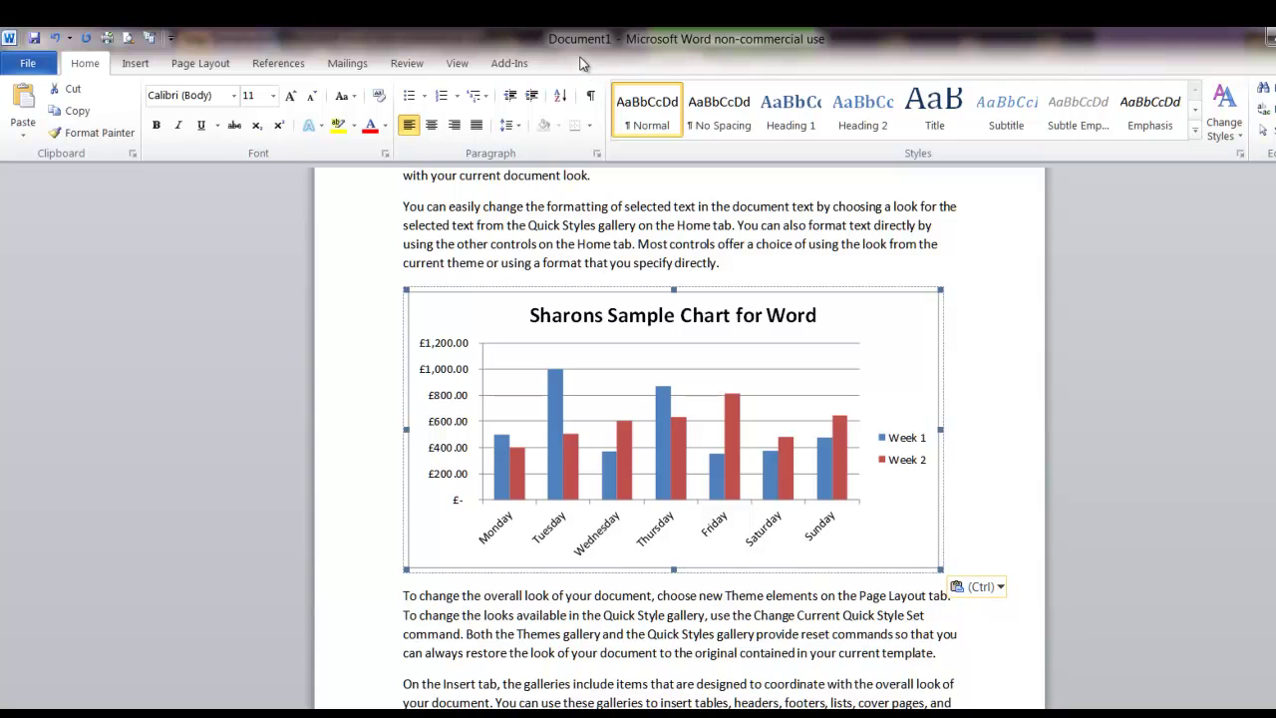
click(391, 586)
click(439, 652)
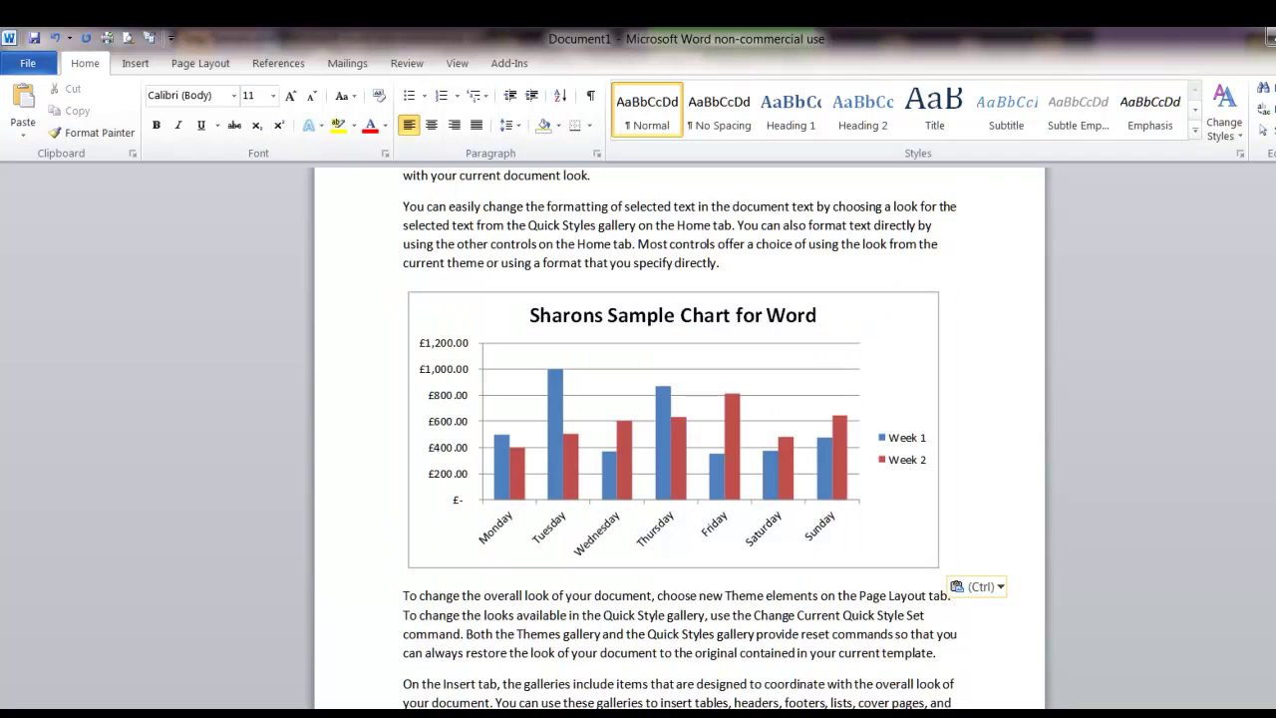
click(823, 371)
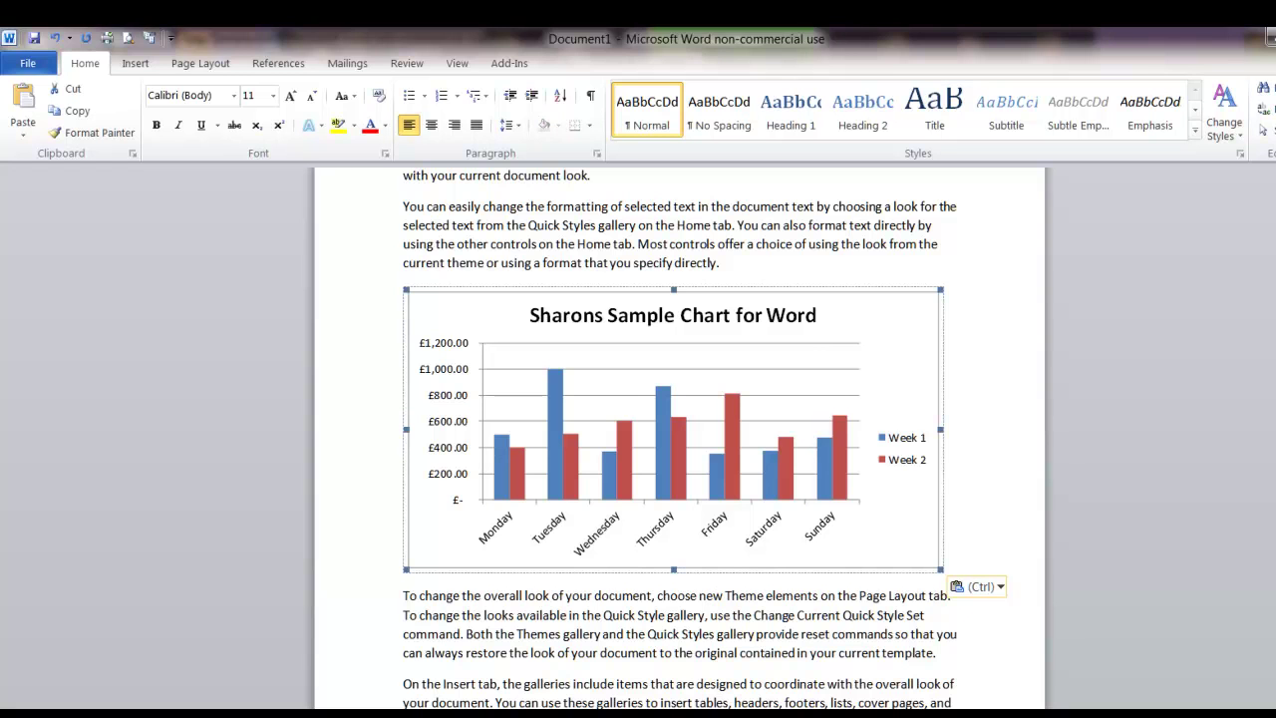
key(Escape)
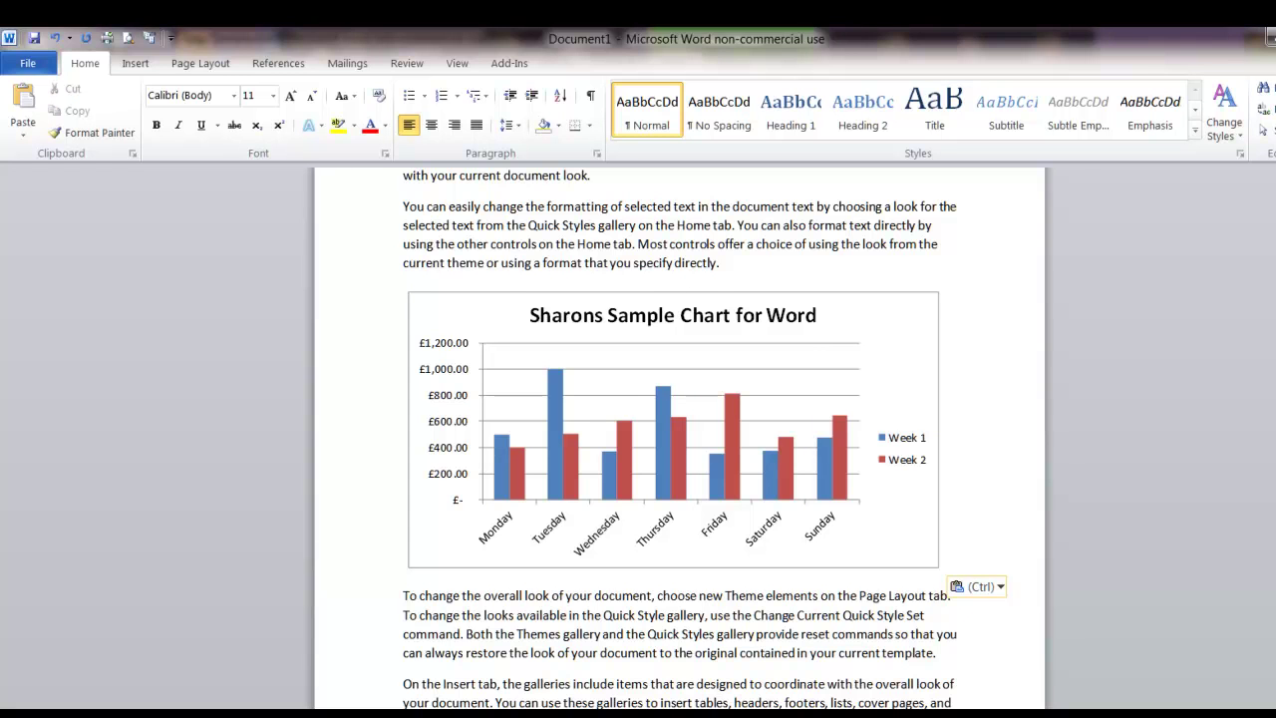
scroll(649, 661, up, 3)
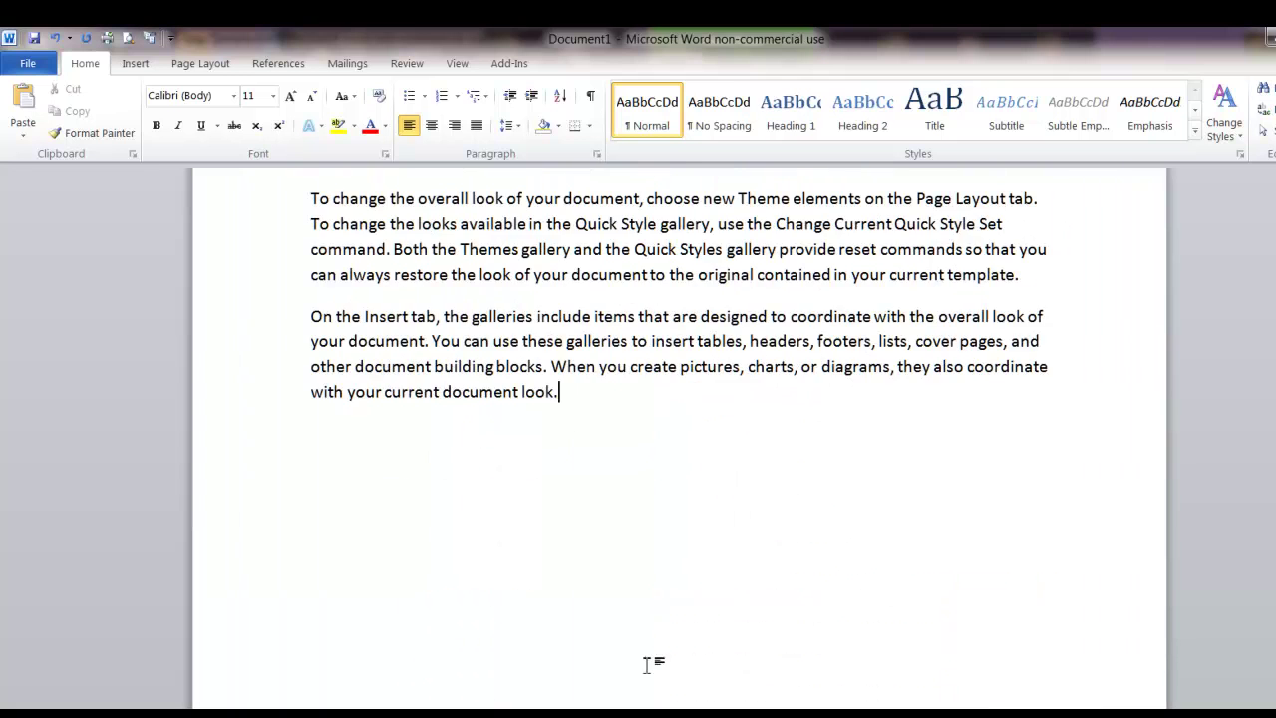
scroll(569, 456, up, 4)
scroll(573, 482, up, 3)
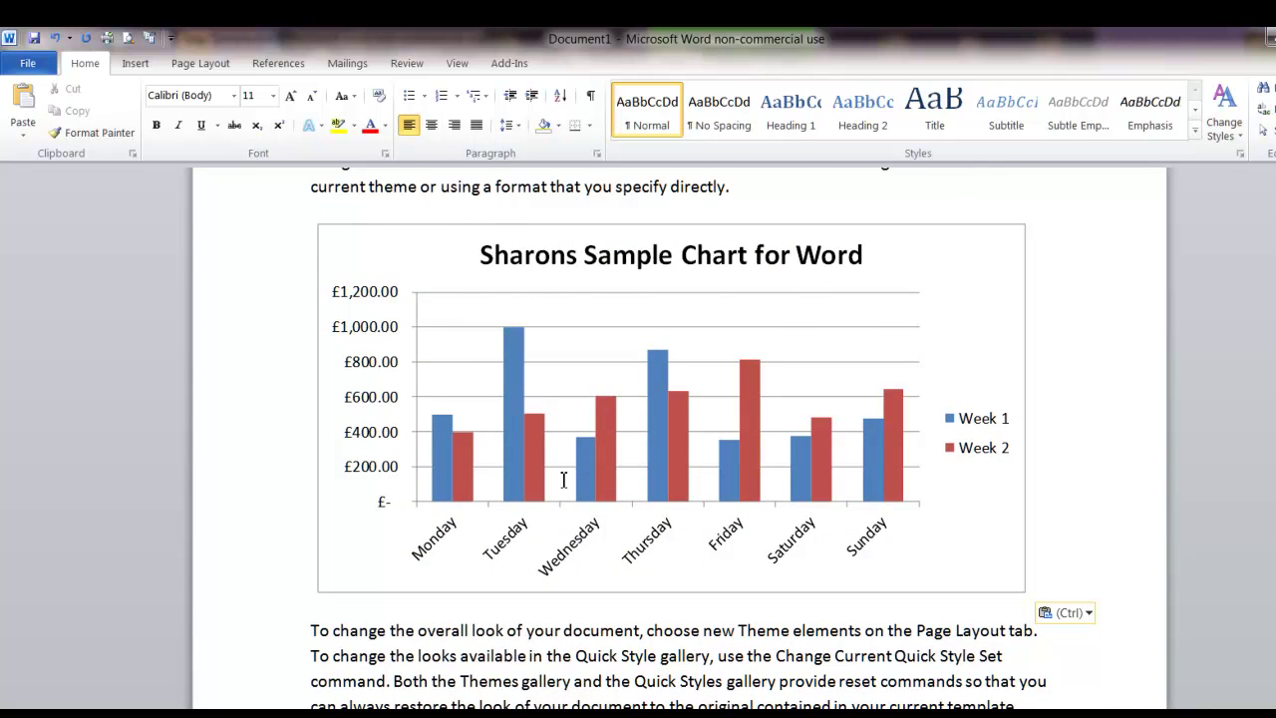
ctrl+scroll(562, 475, up, 1)
scroll(564, 468, up, 3)
scroll(563, 466, up, 5)
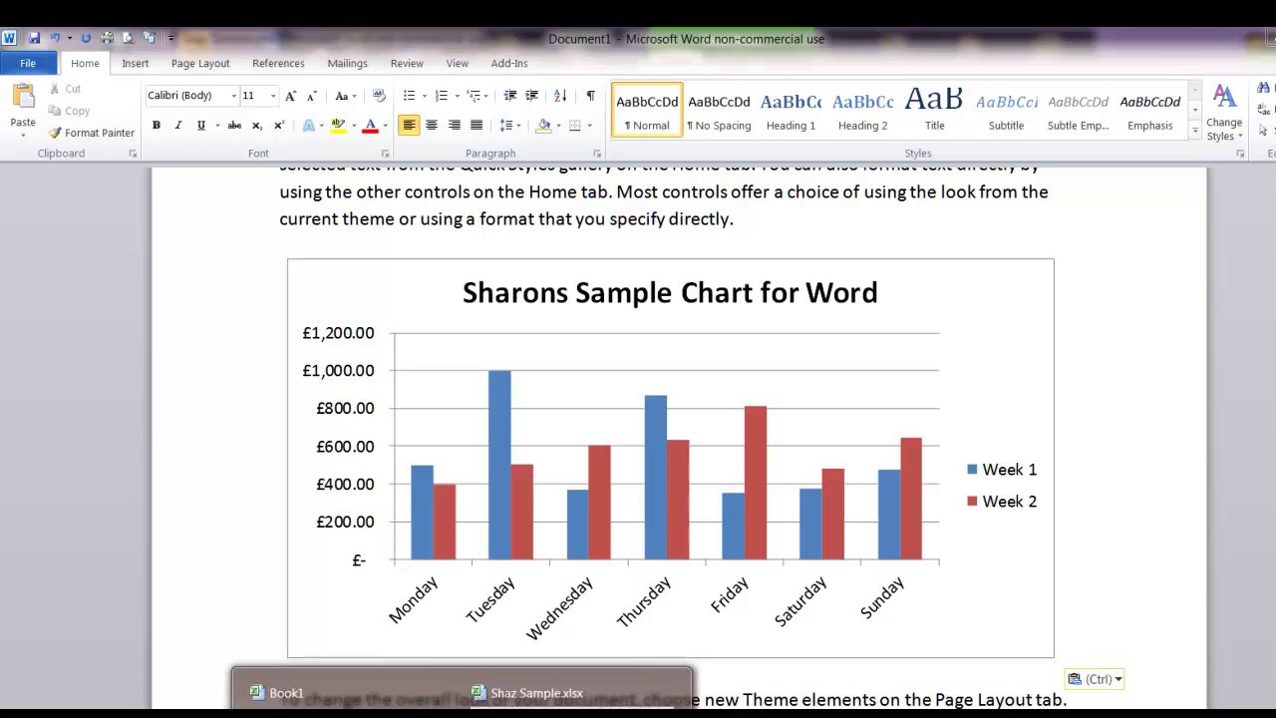
Step: Switch to the Shaz Sample.xlsx workbook in Excel and set Tuesday's Week 1 value in C3 to 750
click(556, 692)
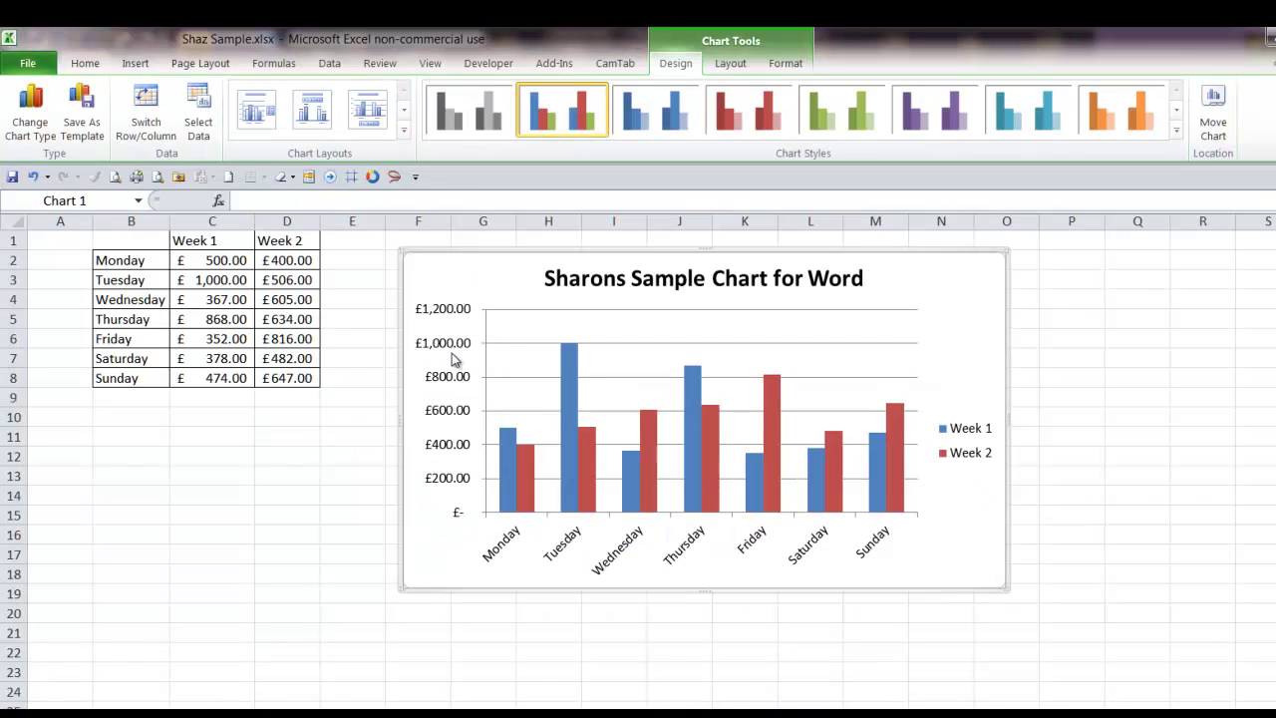
mouse_move(576, 357)
click(215, 280)
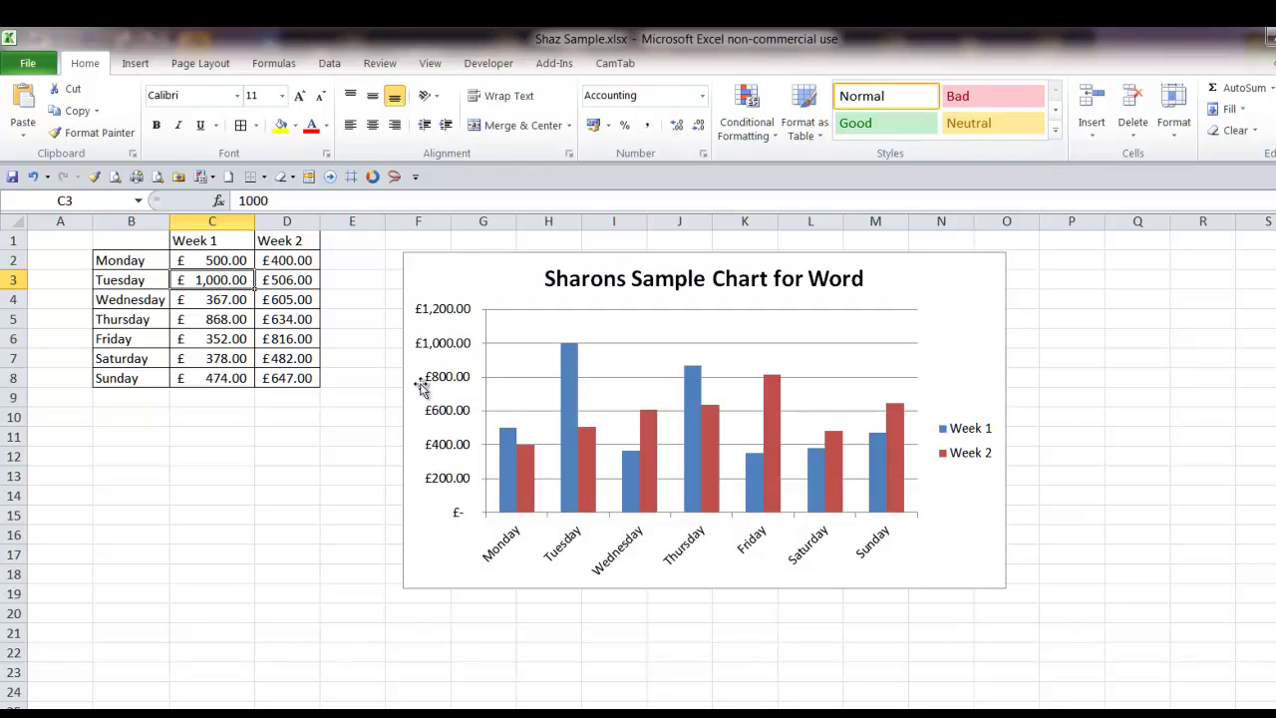
text(750)
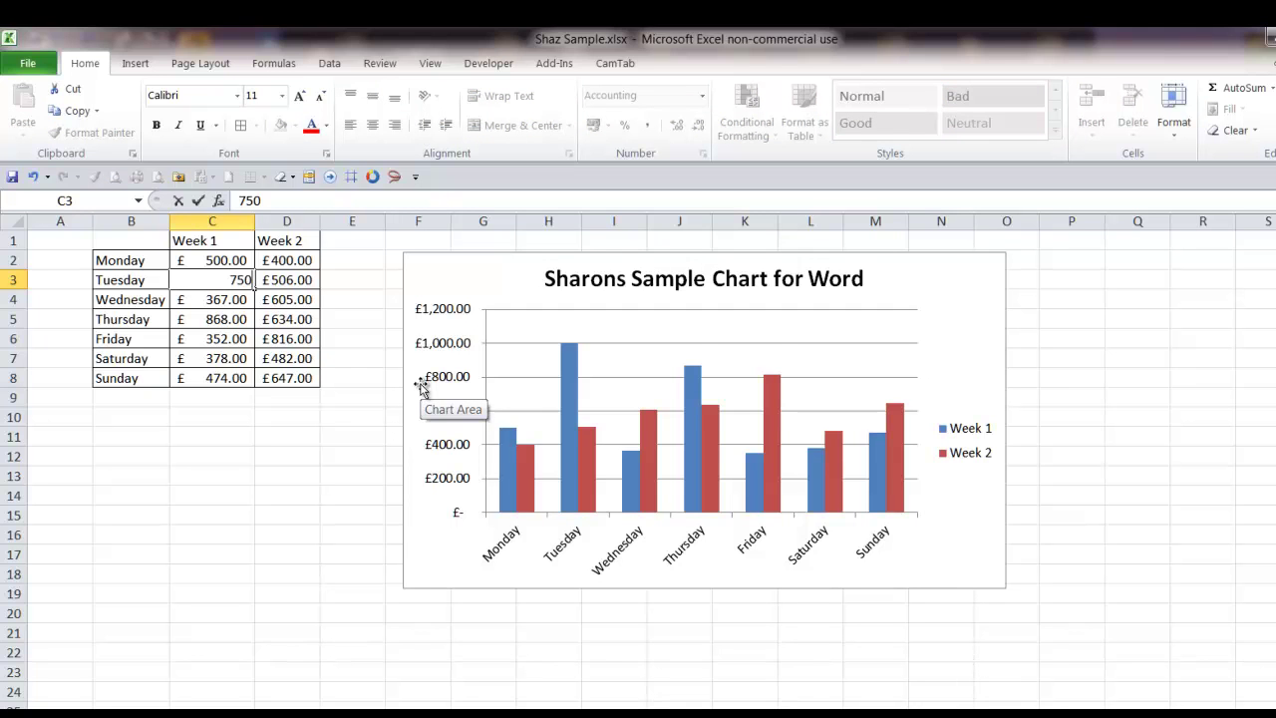
key(Return)
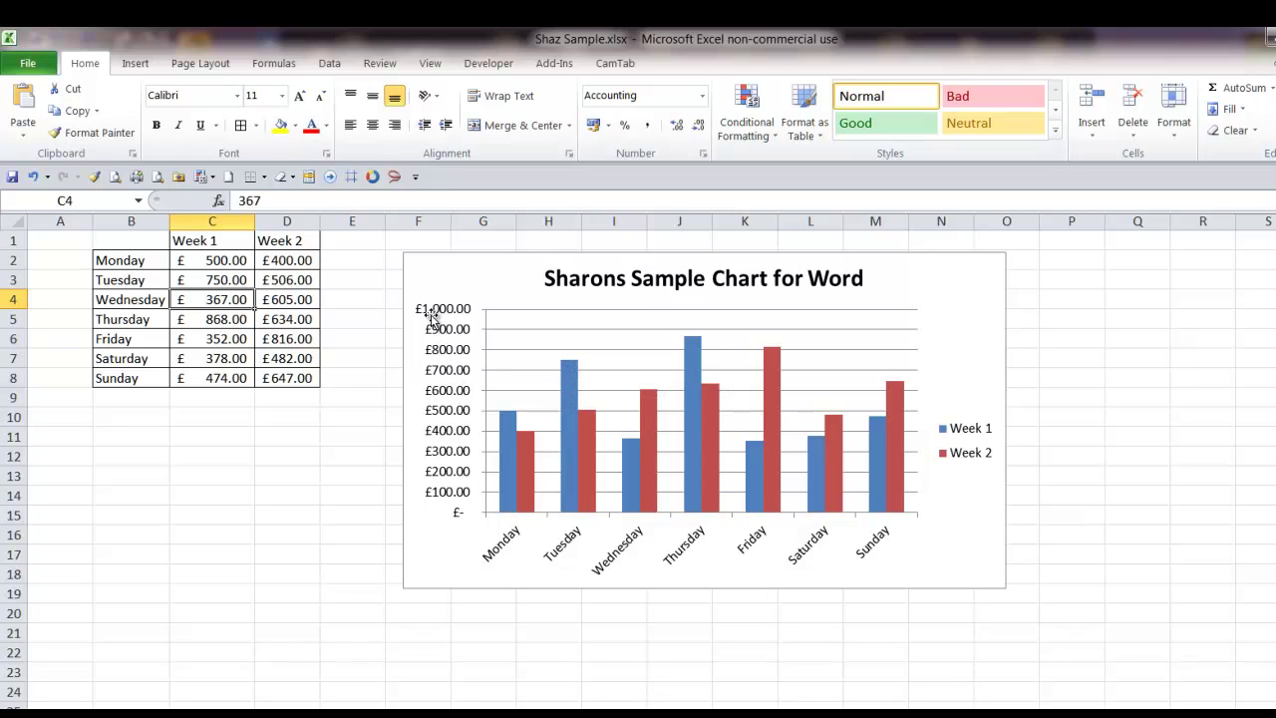
Step: Switch back to the Word document, compare the pasted chart object with the changed source, and cut it from the document
mouse_move(578, 371)
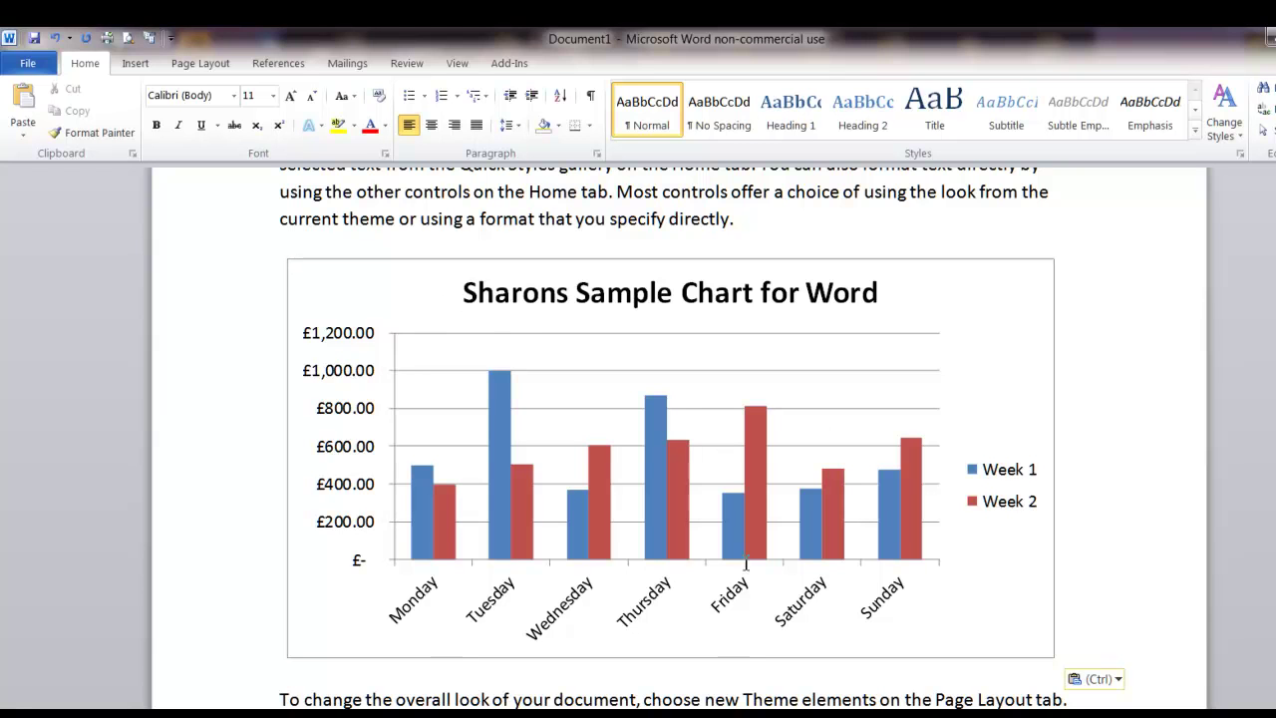
scroll(549, 455, down, 2)
scroll(553, 450, up, 1)
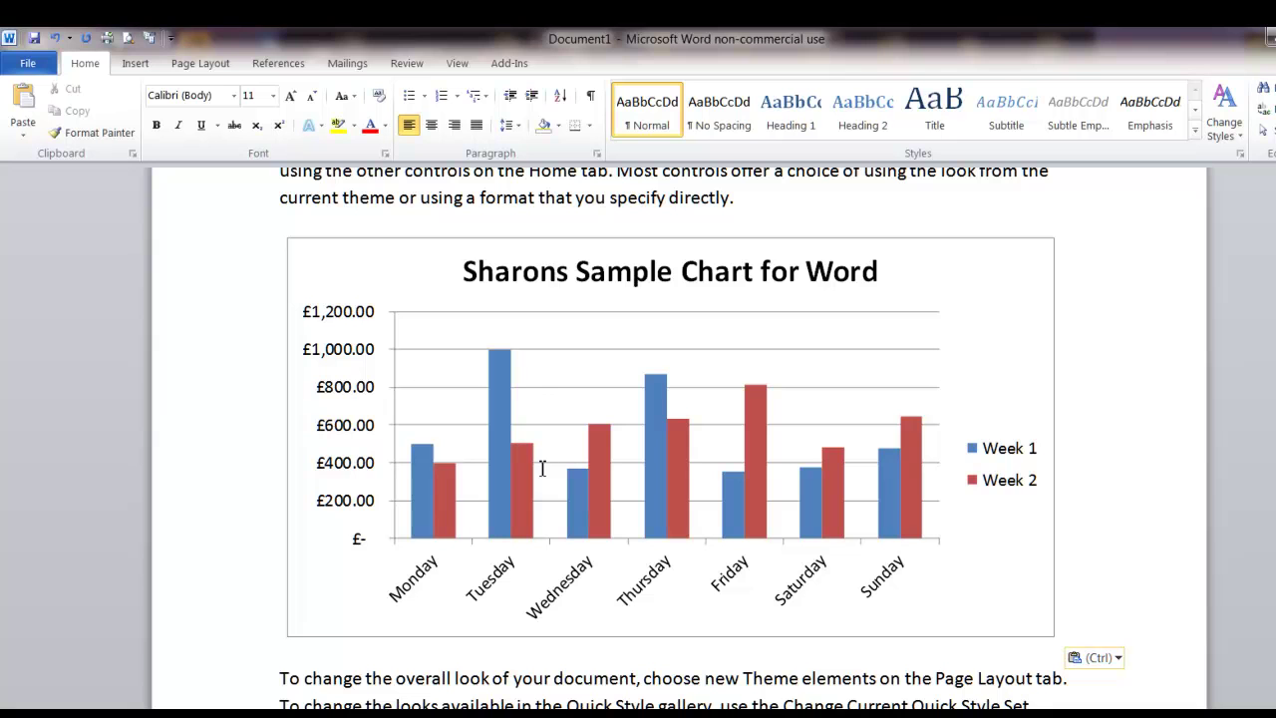
click(392, 244)
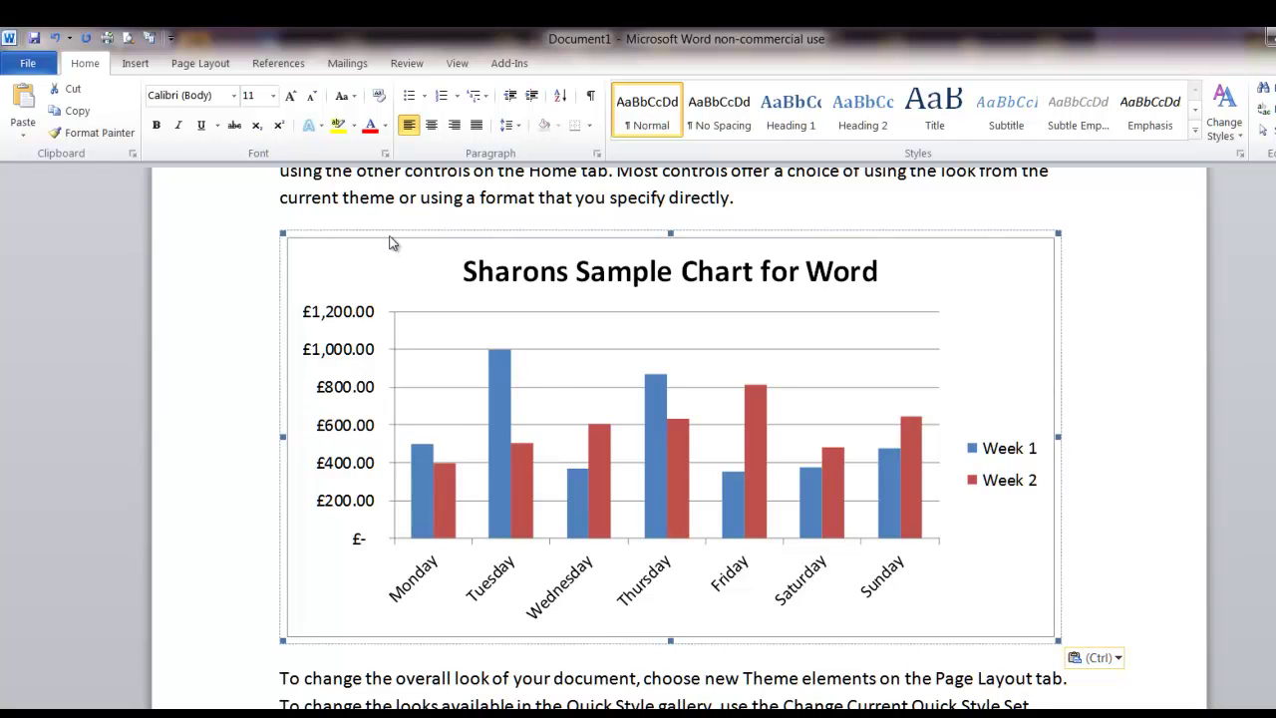
right_click(391, 242)
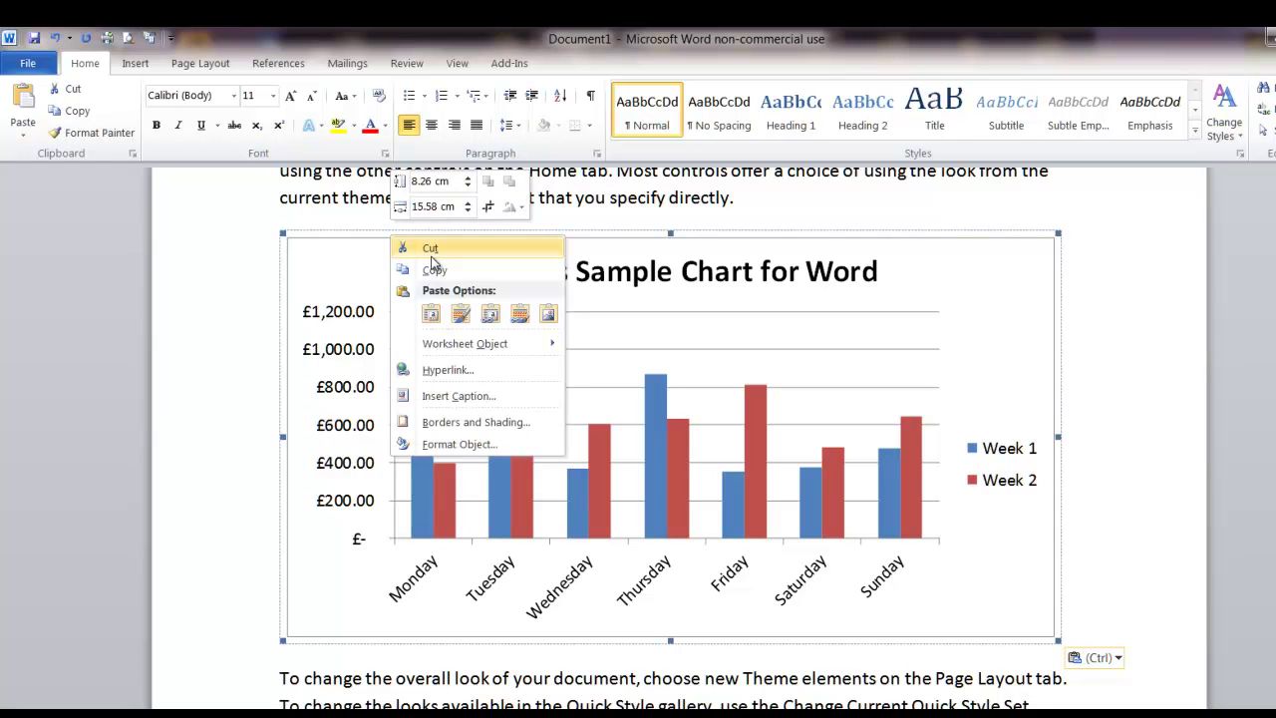
click(434, 251)
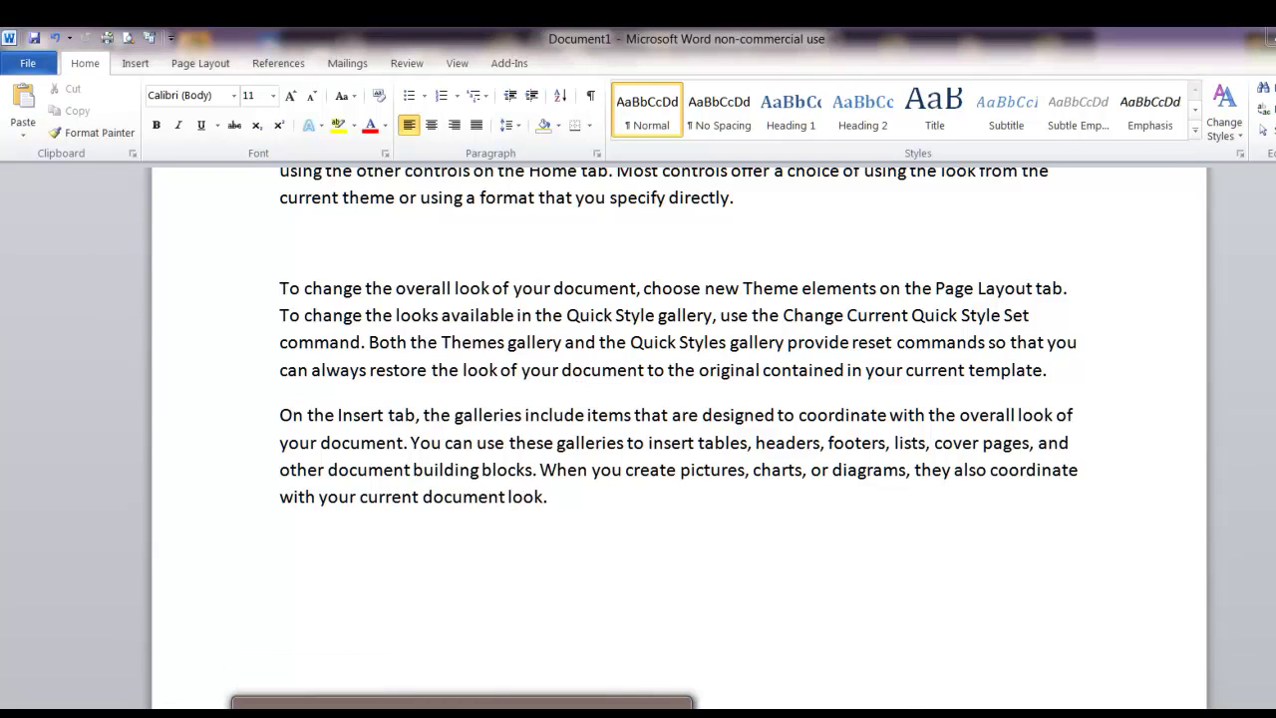
Step: Switch to the Shaz Sample.xlsx workbook in Excel and copy the whole weekly sales chart
key(alt+Tab)
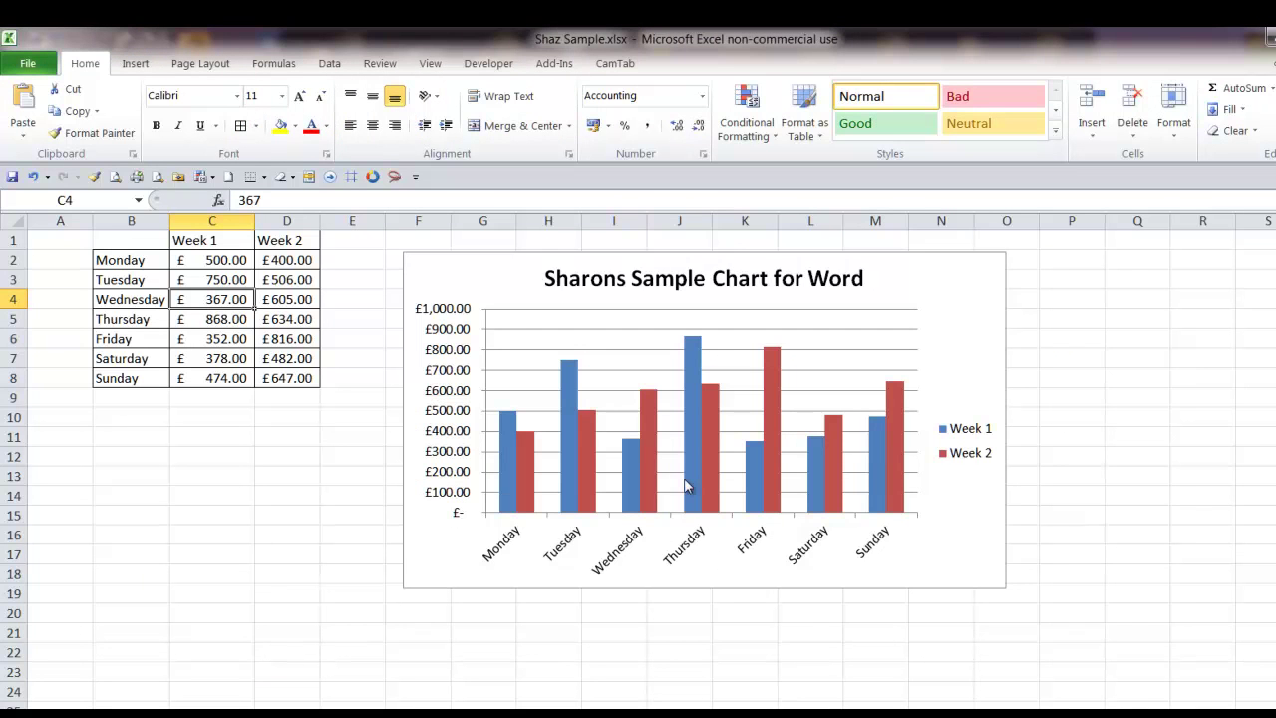
click(505, 261)
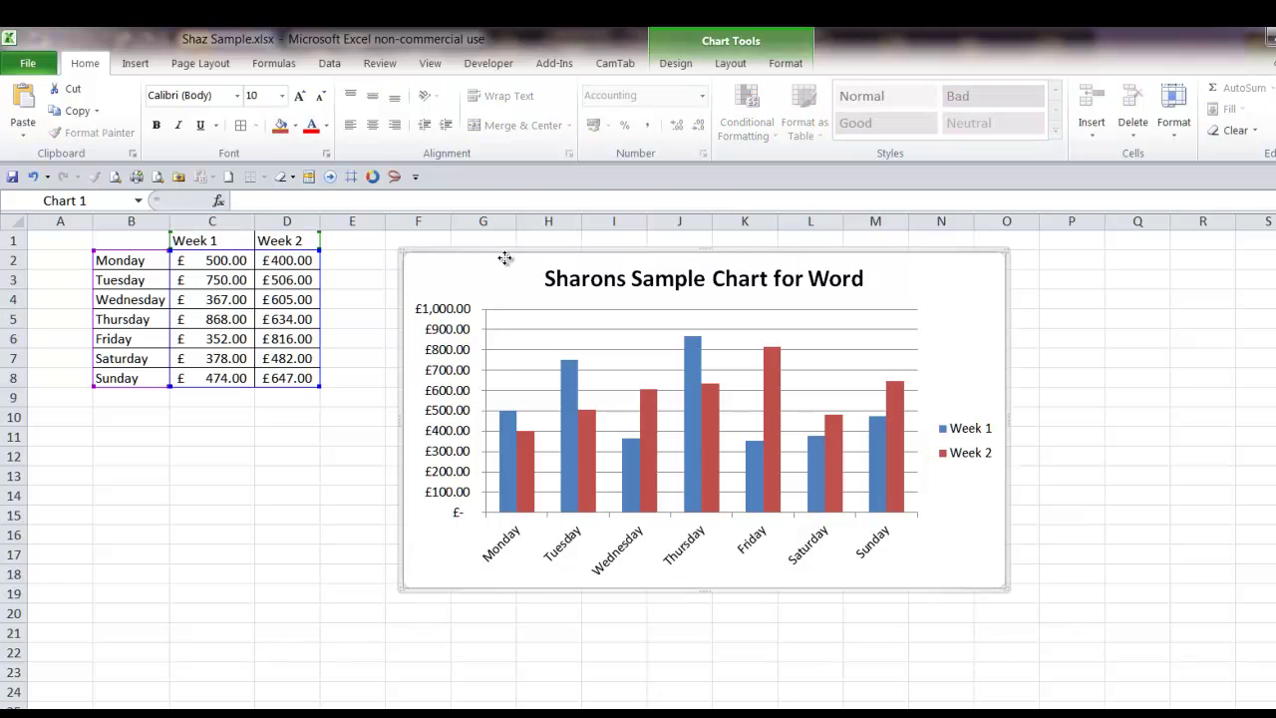
right_click(505, 258)
click(539, 289)
Step: Return to the Word document and paste the copied chart with Paste Special as a Microsoft Office Graphic Object
key(alt+Tab)
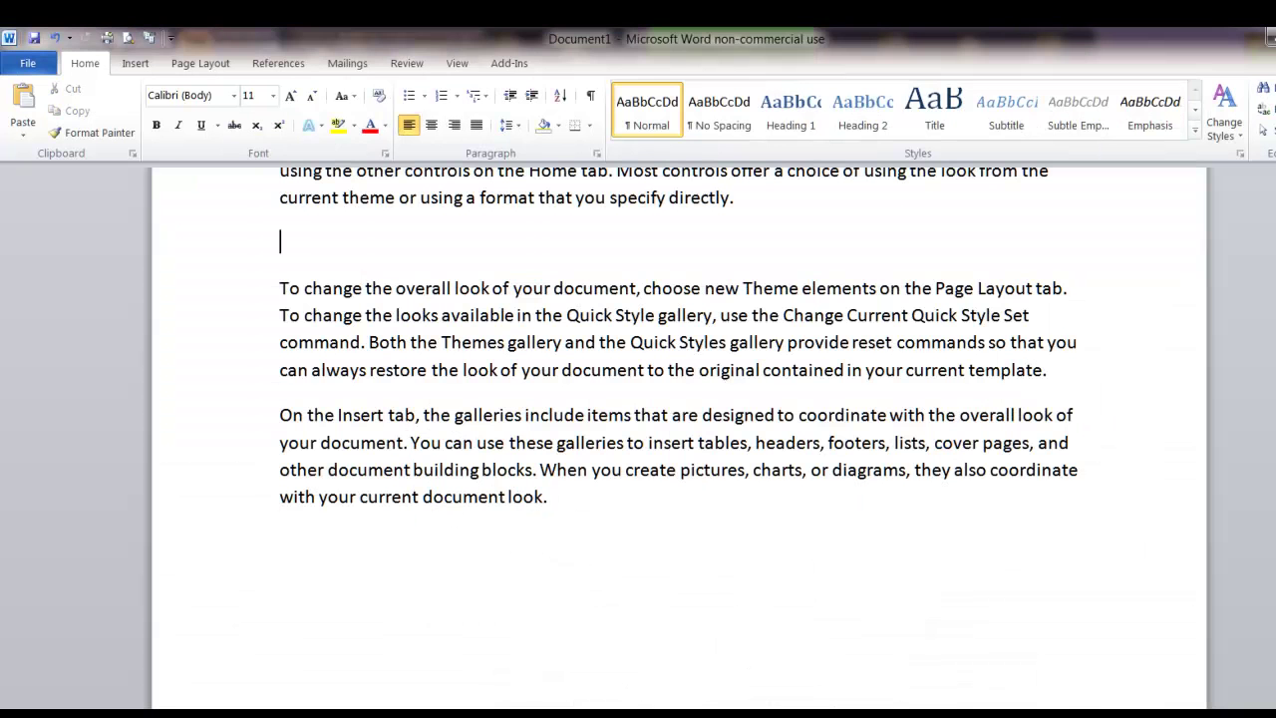
click(24, 137)
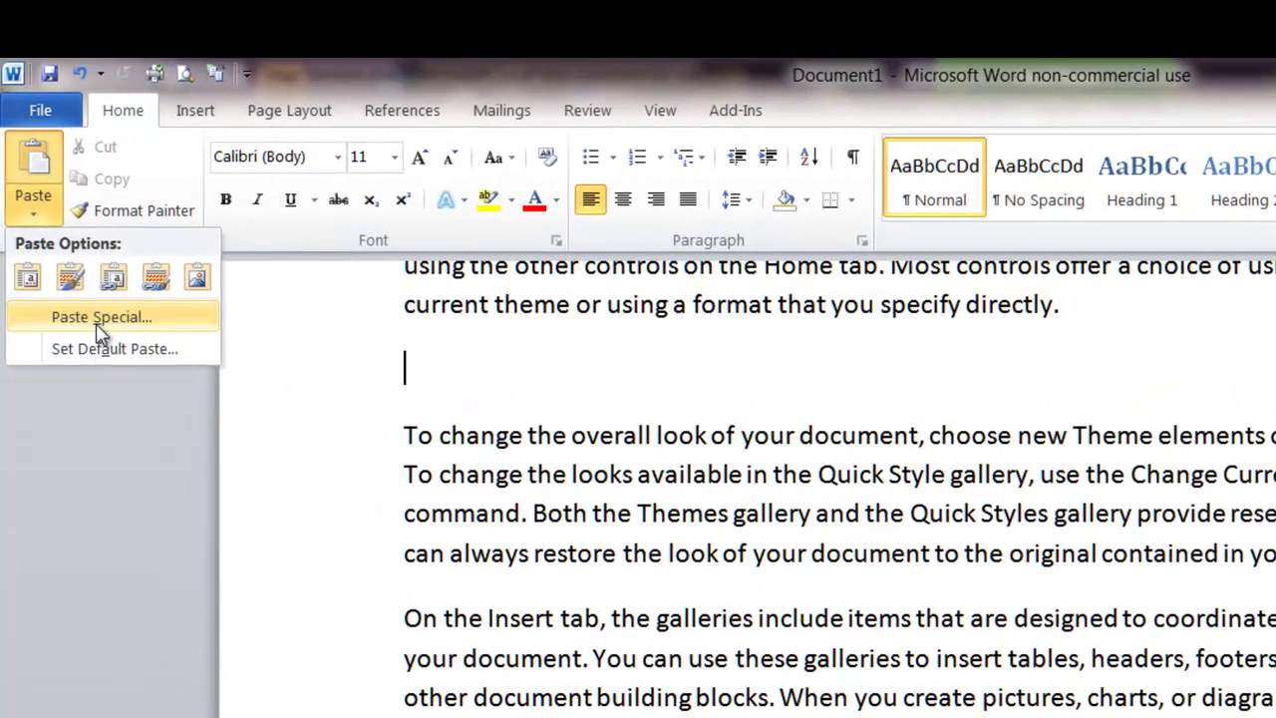
click(98, 325)
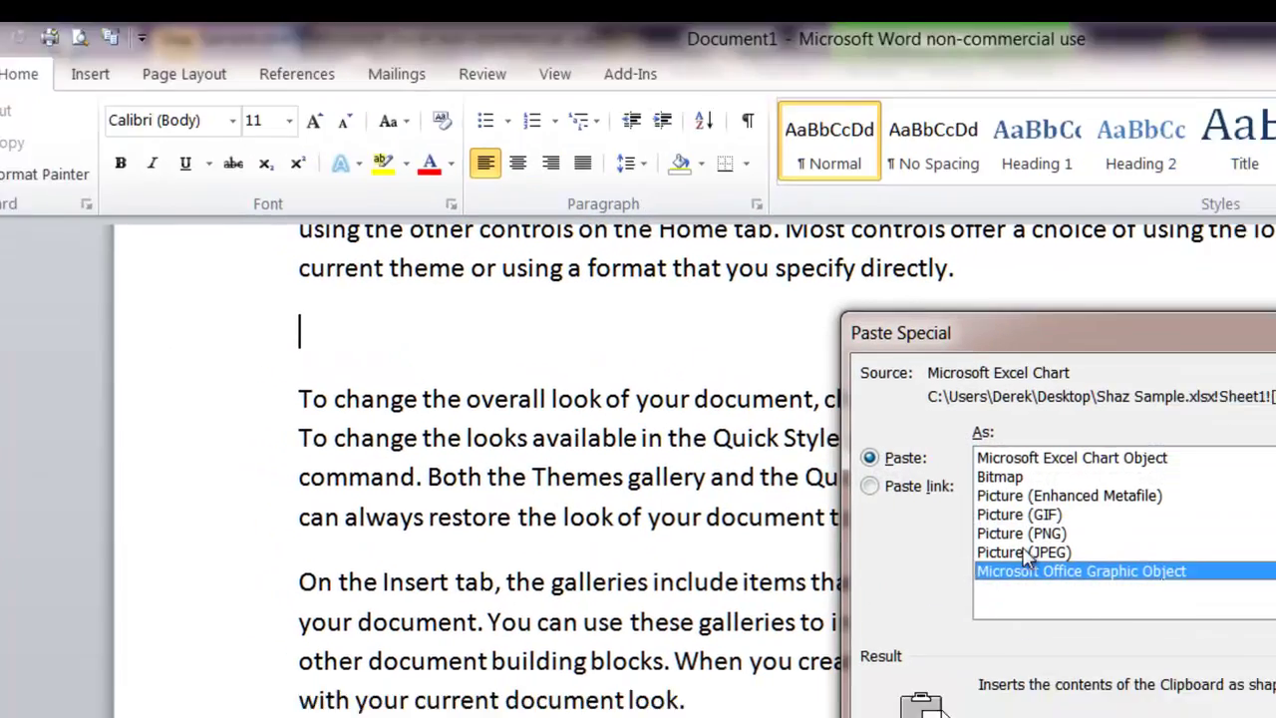
click(1128, 587)
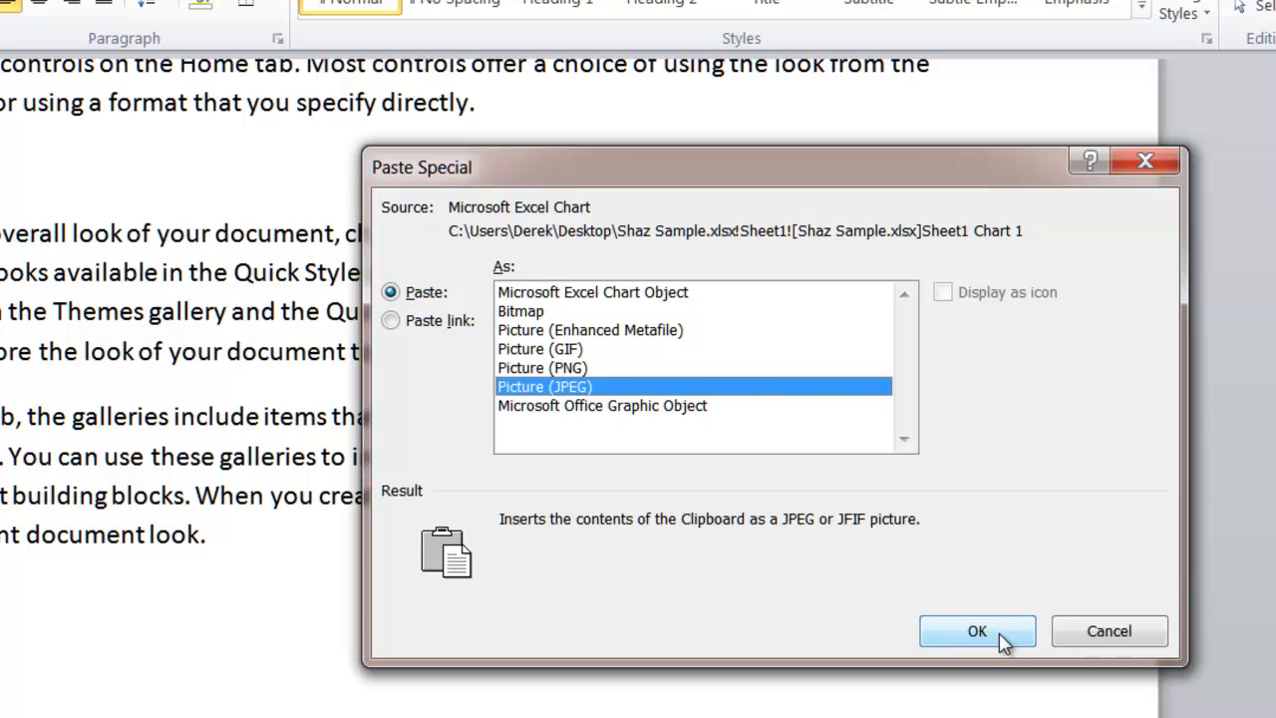
click(546, 405)
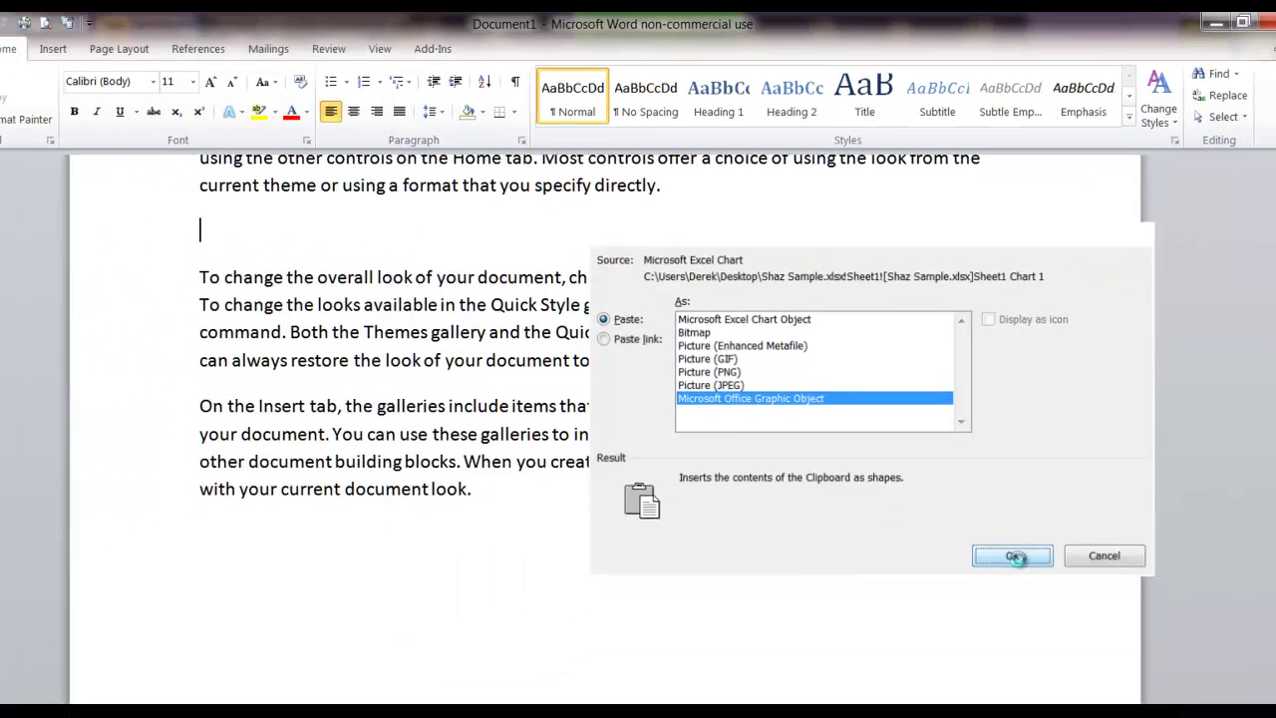
click(993, 628)
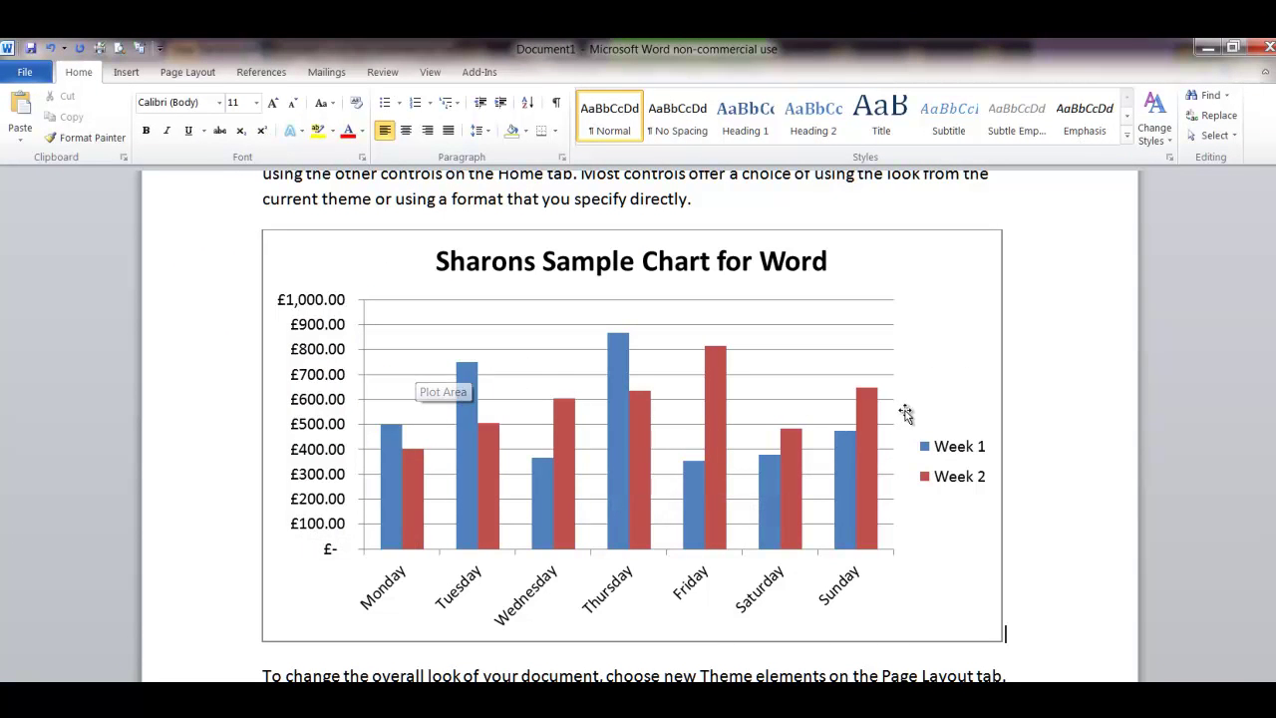
Step: Apply the red coloured-outline shape style to the chart's Week 2 series, keep its fill, and deselect the chart
click(716, 358)
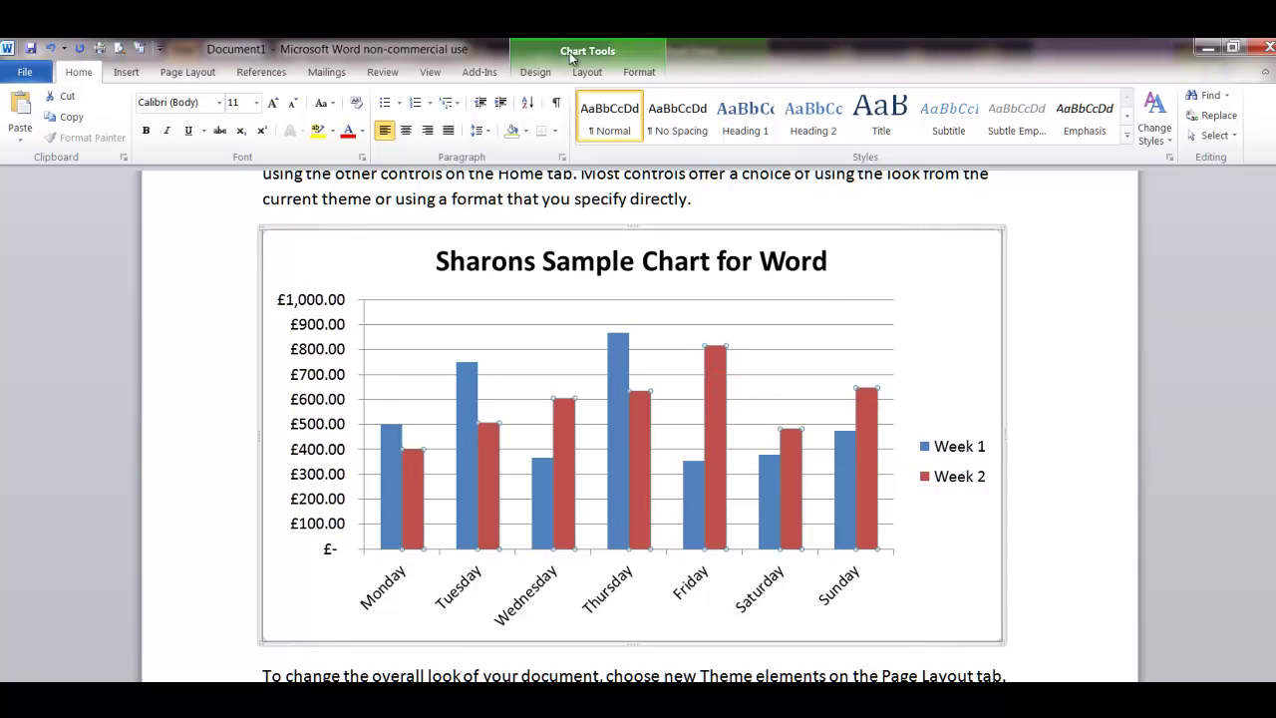
click(645, 73)
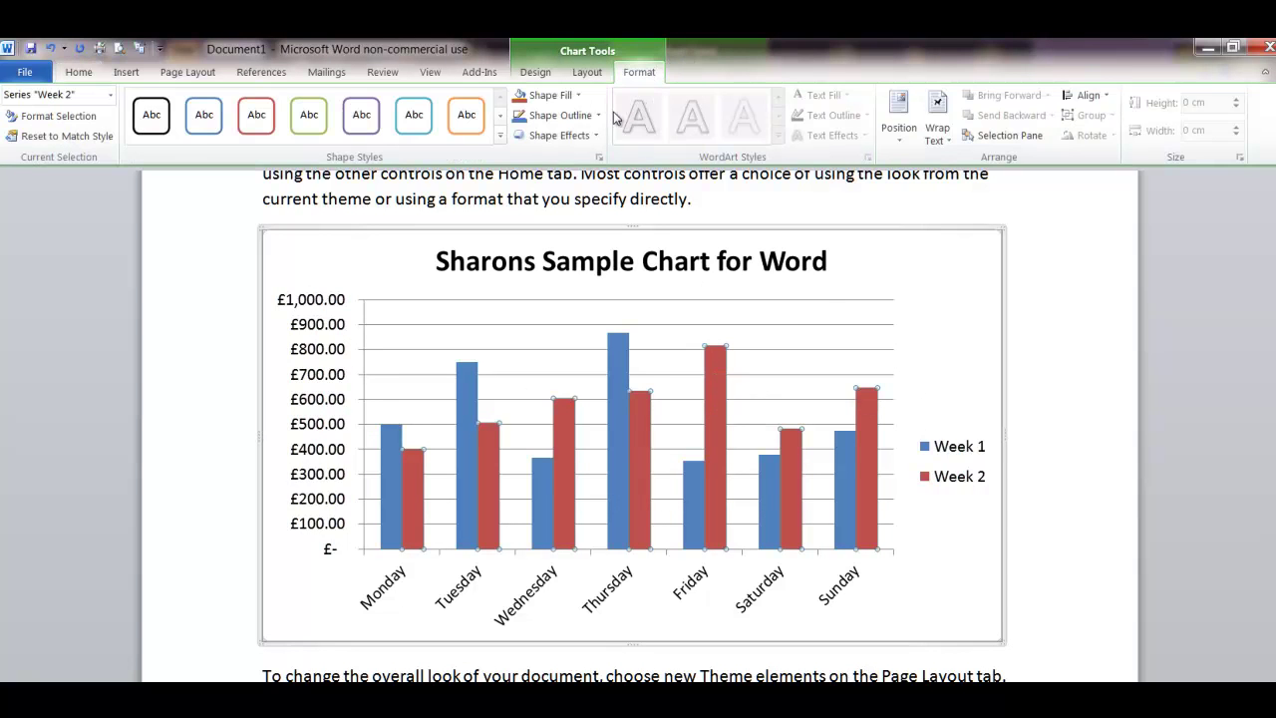
click(257, 118)
click(578, 95)
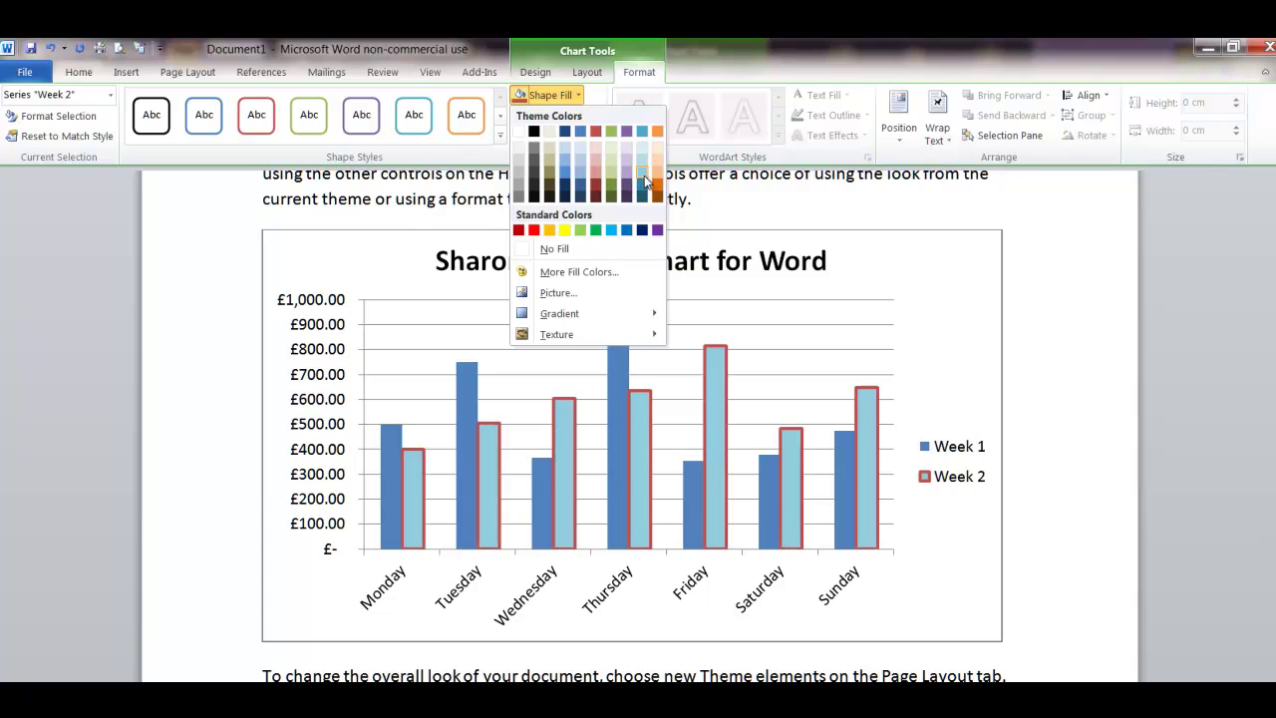
click(199, 340)
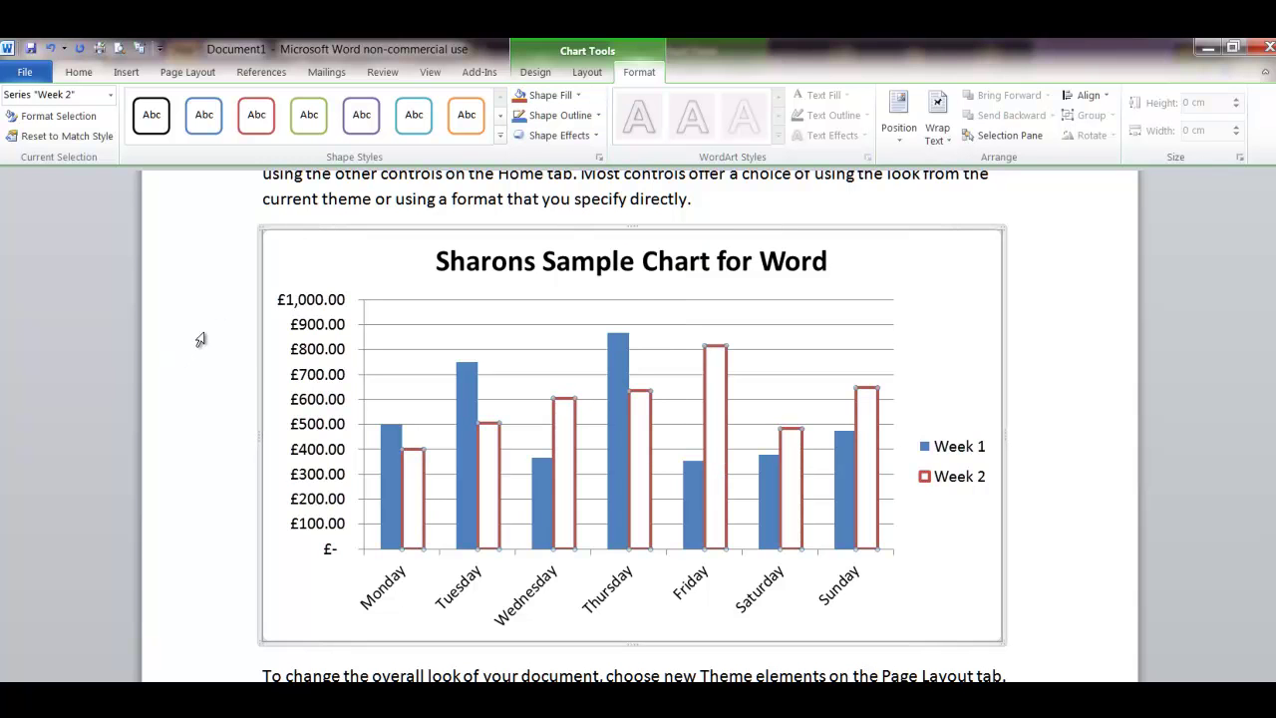
click(229, 273)
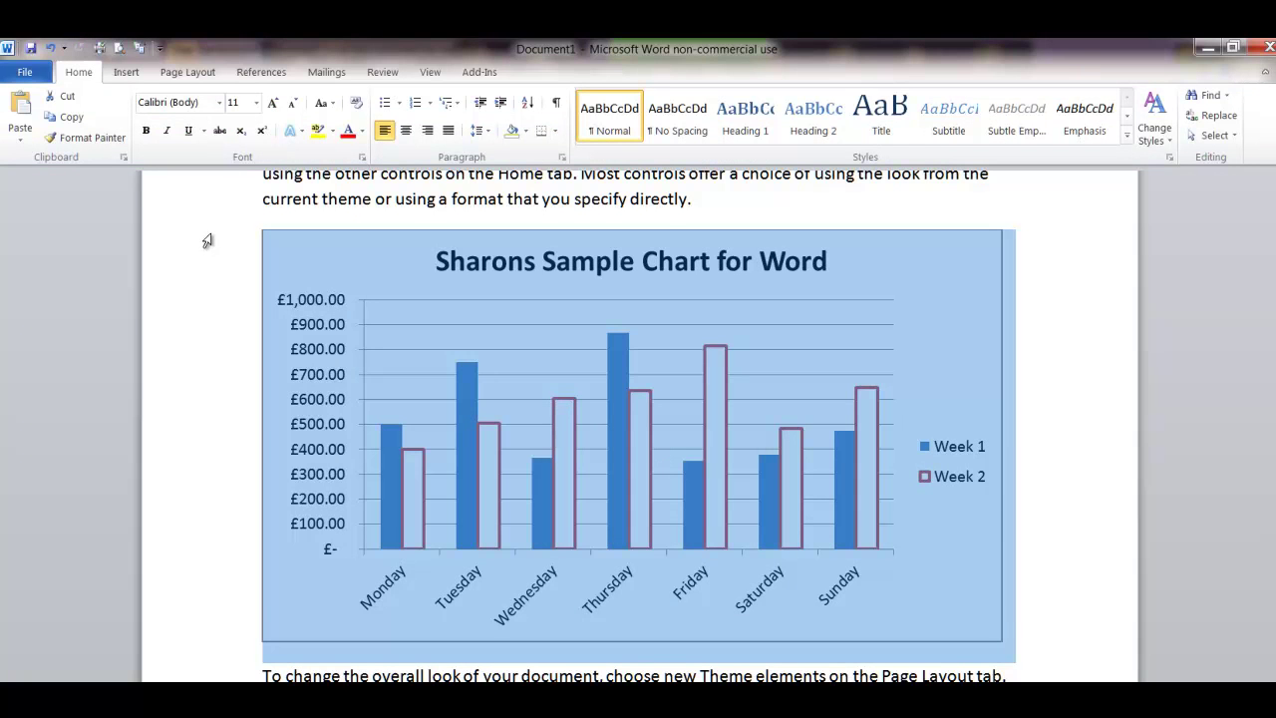
click(247, 223)
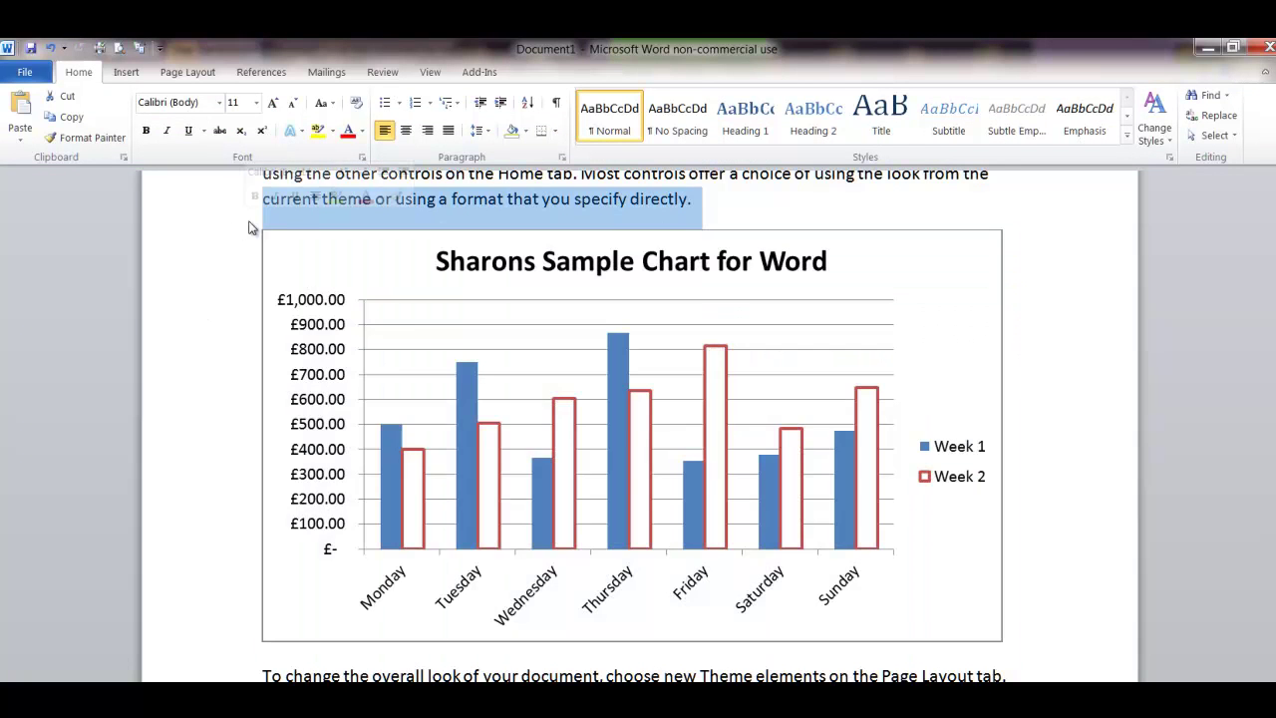
click(487, 202)
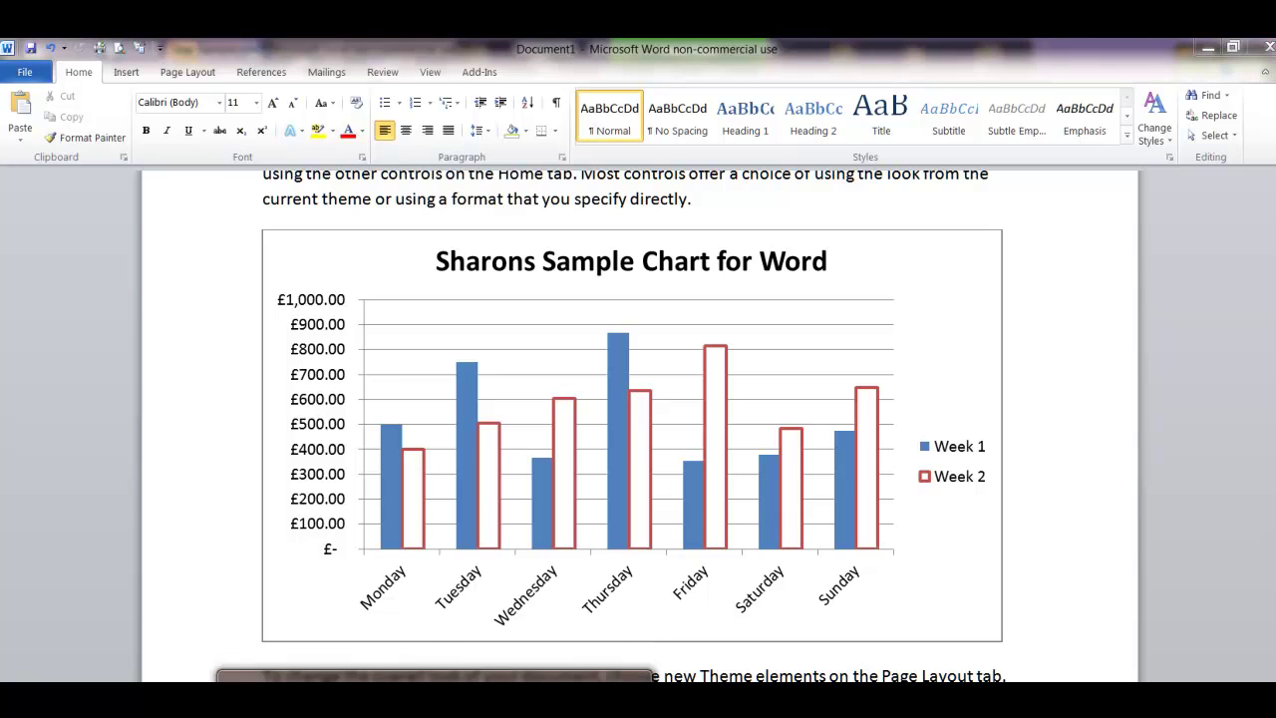
Step: Set Monday's Week 1 value in C2 of the Excel workbook to 1000 and check Monday's bar in the Word chart
click(559, 662)
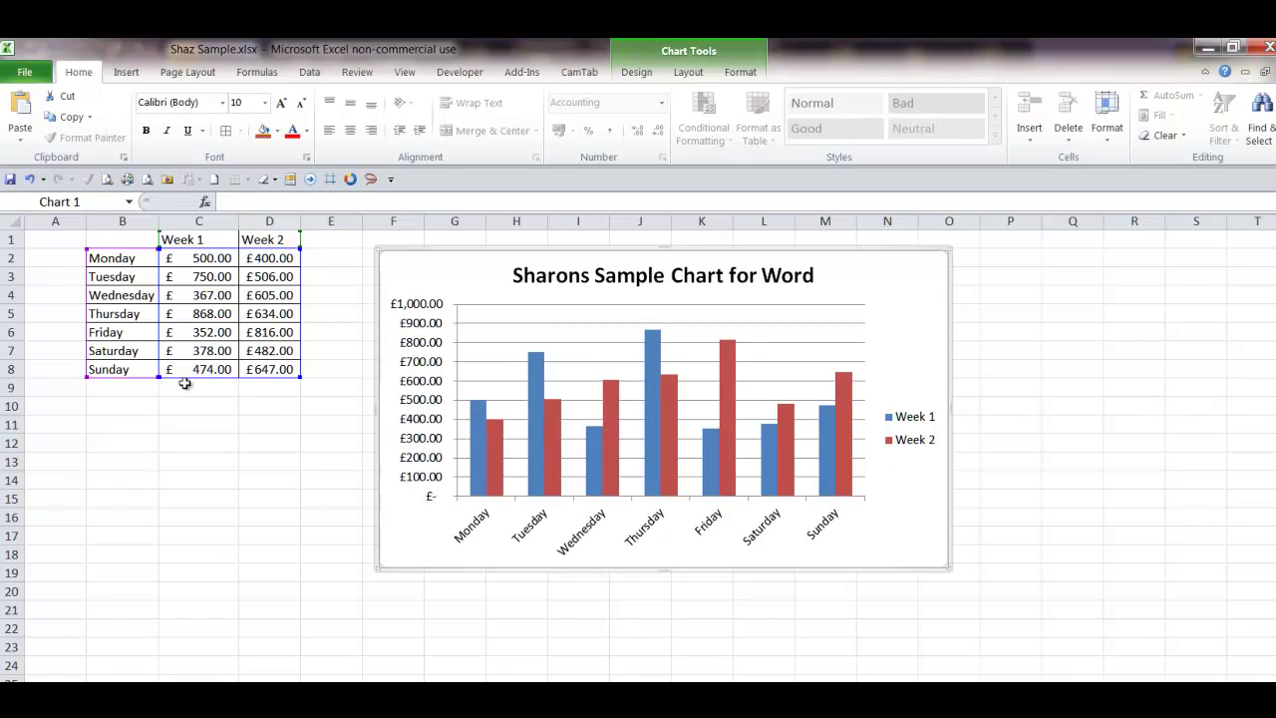
click(204, 259)
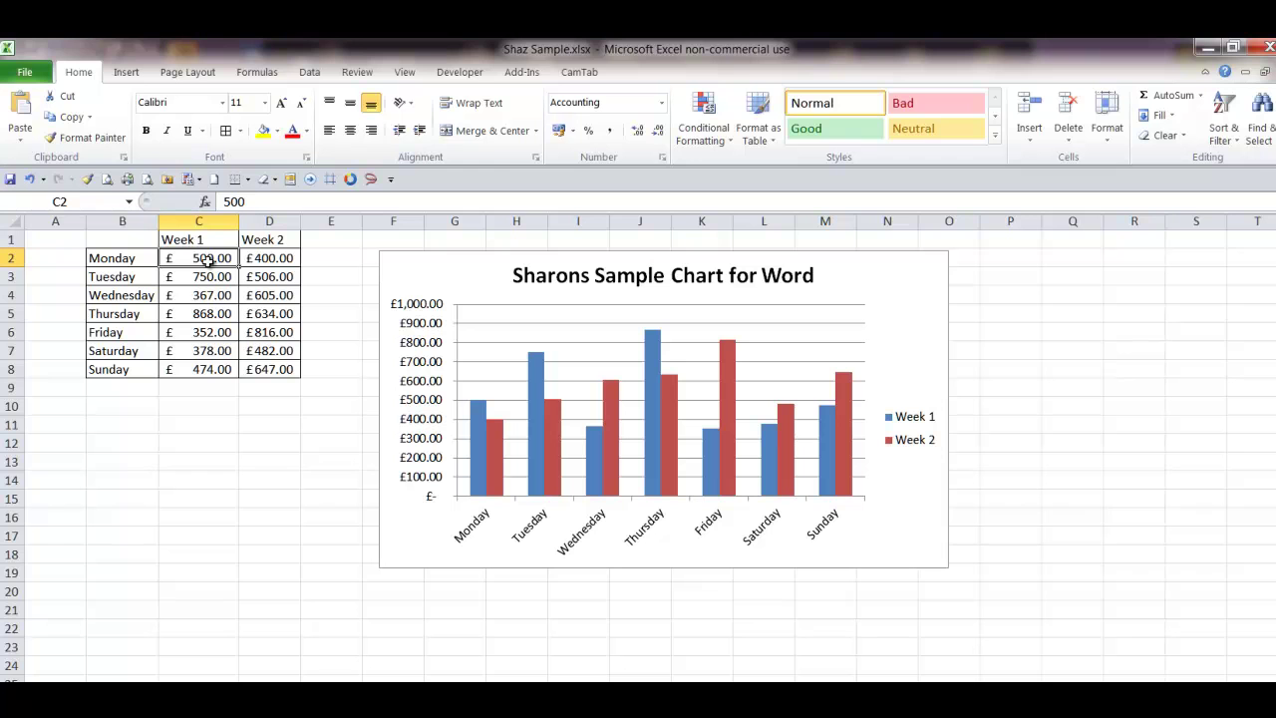
text(1000)
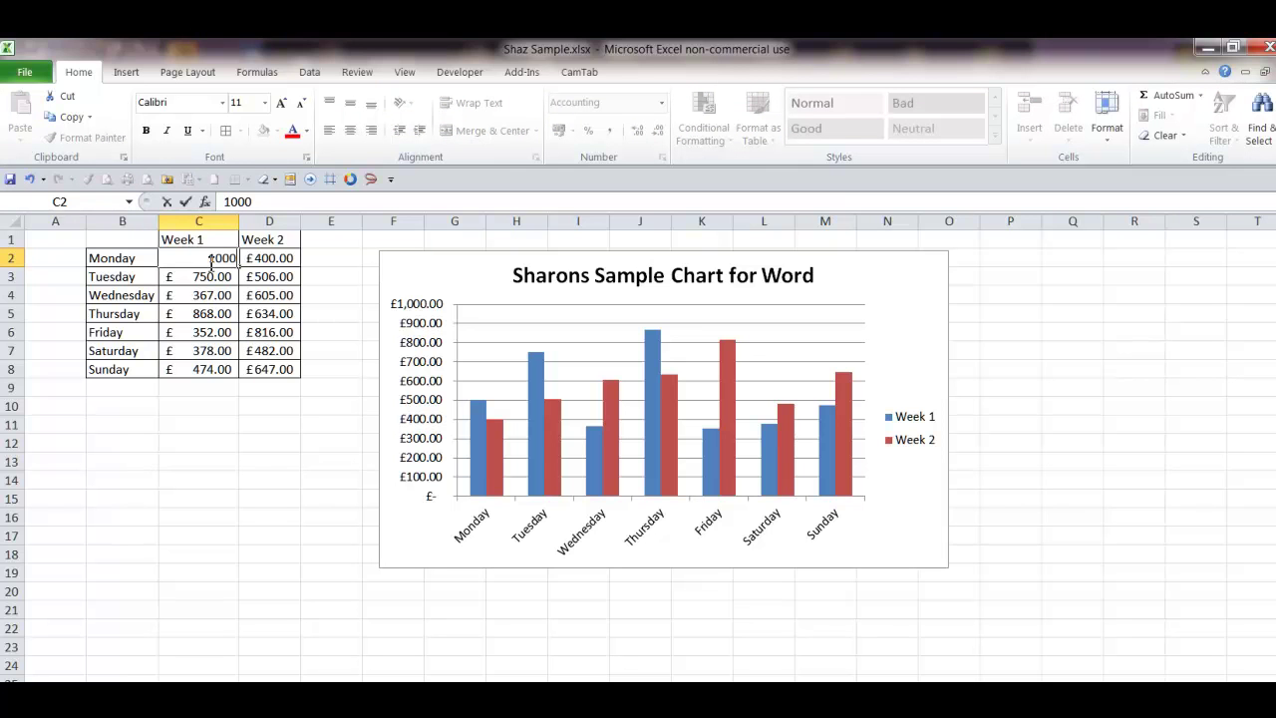
key(Return)
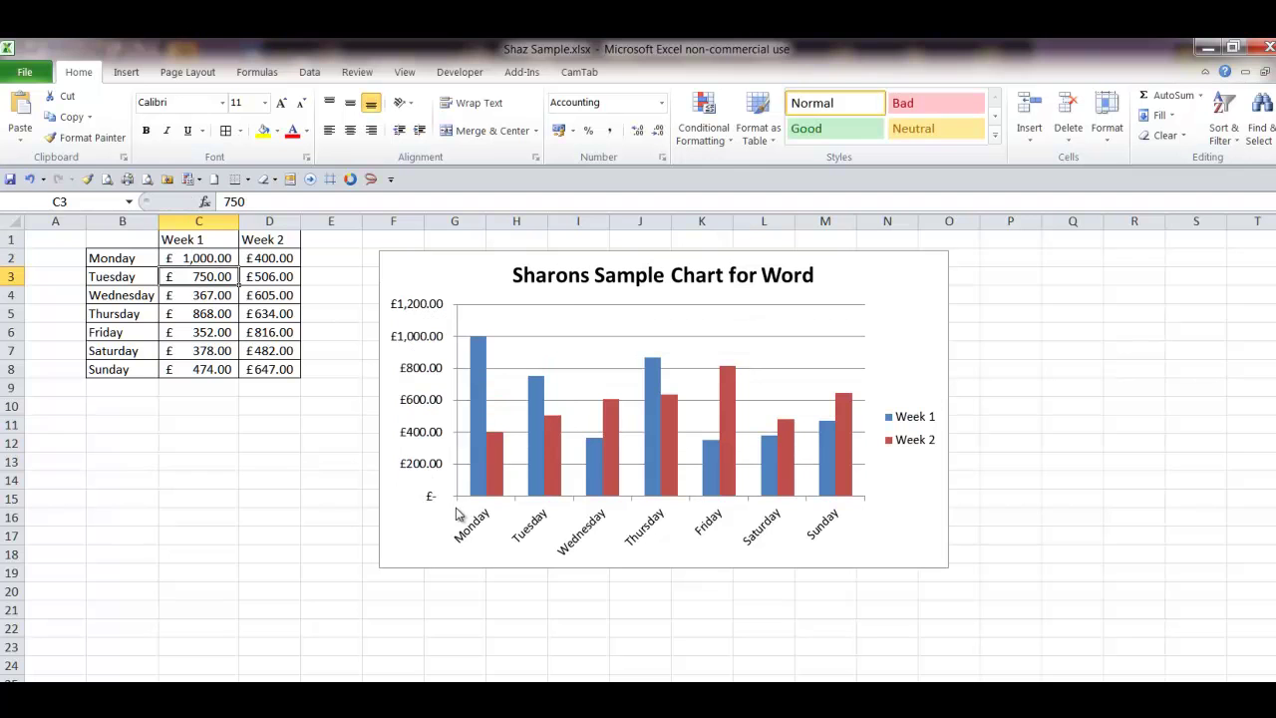
key(alt+Tab)
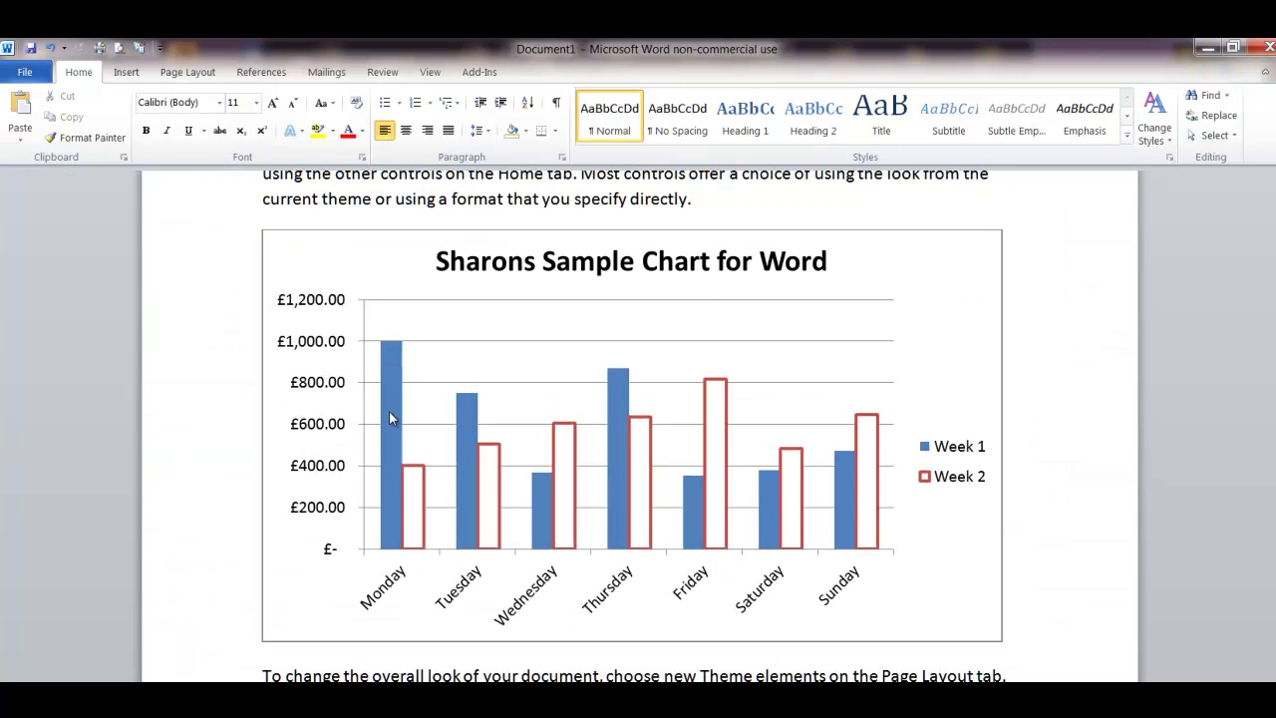
mouse_move(392, 523)
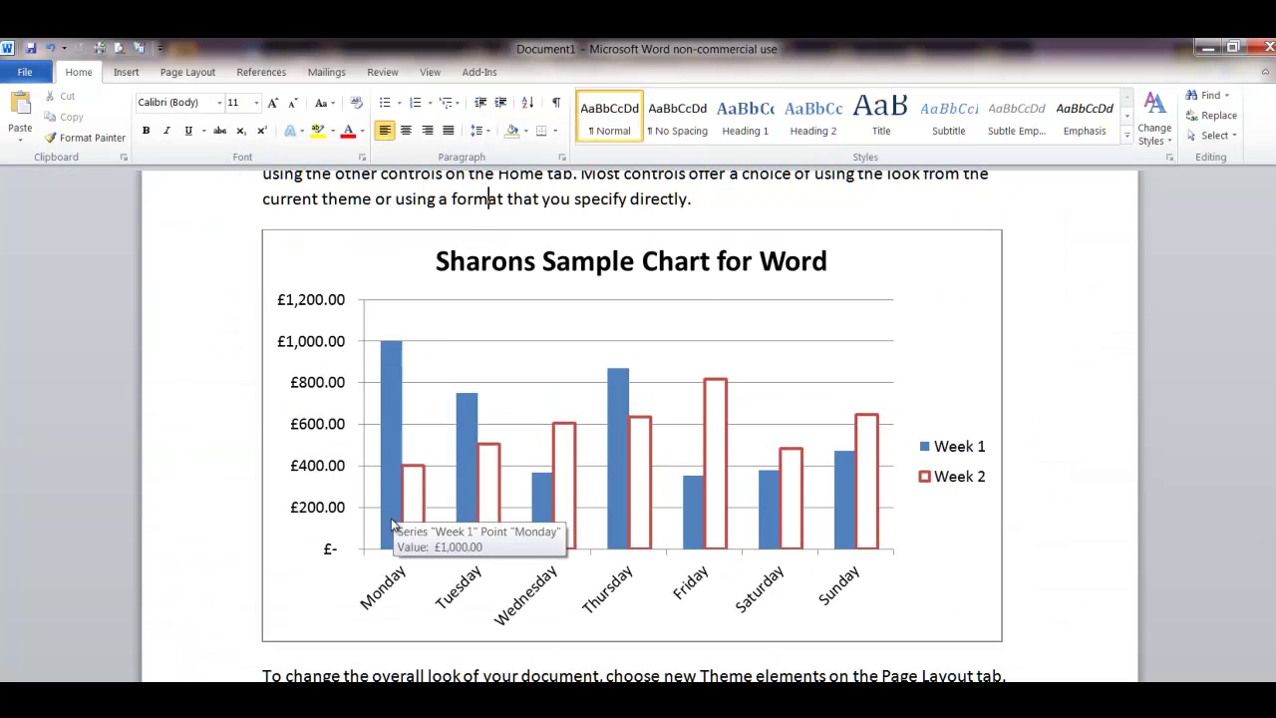
Step: Review the chart formatting and layout tools for the Word chart and delete its legend
click(468, 324)
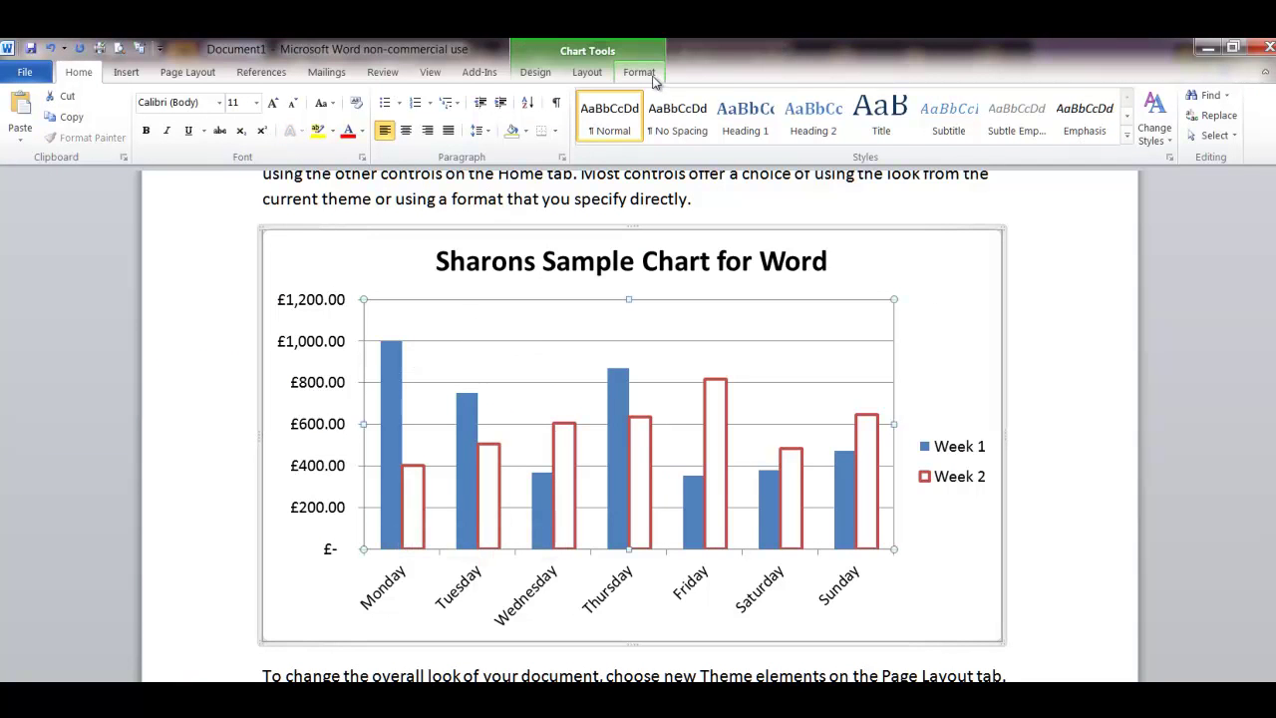
click(653, 80)
click(591, 78)
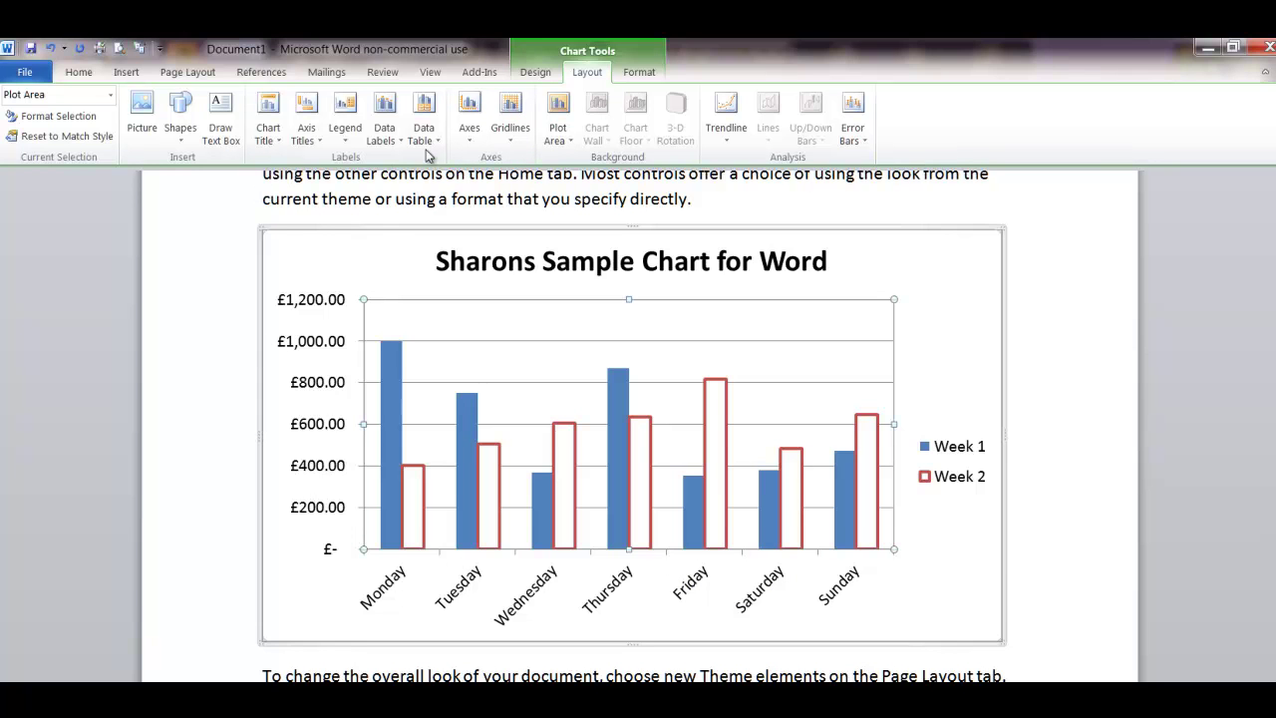
click(957, 452)
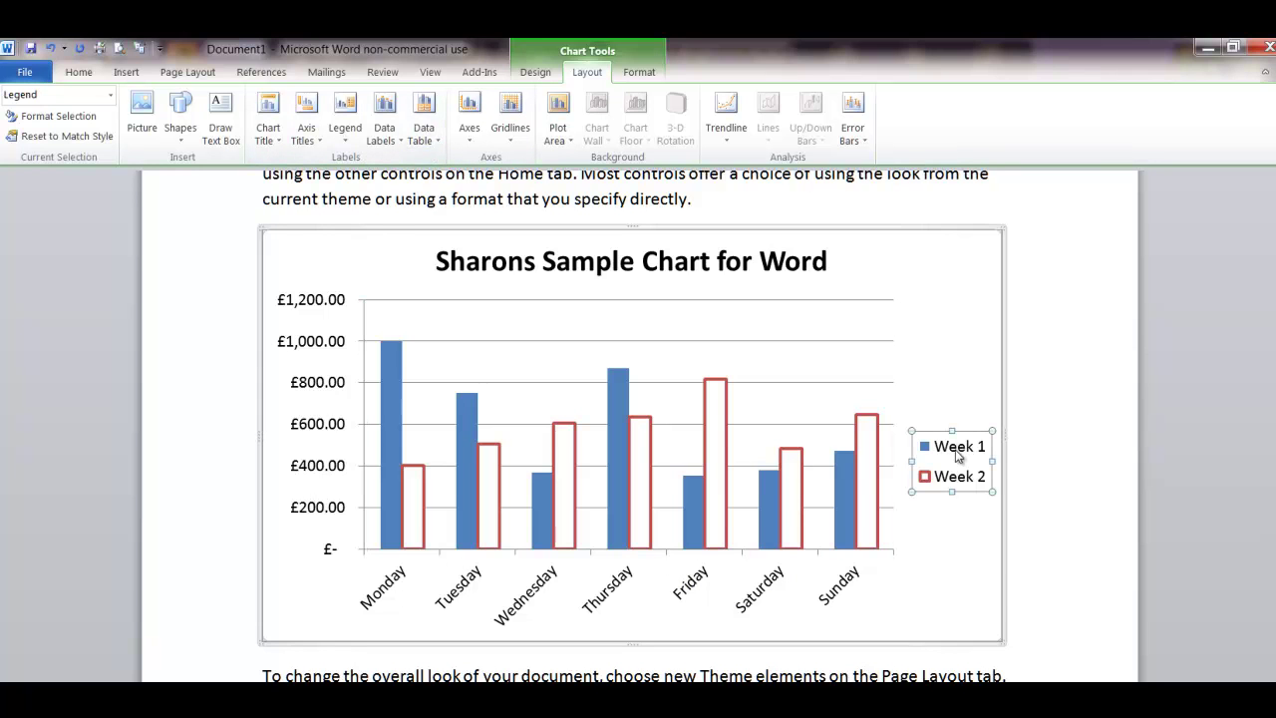
key(Delete)
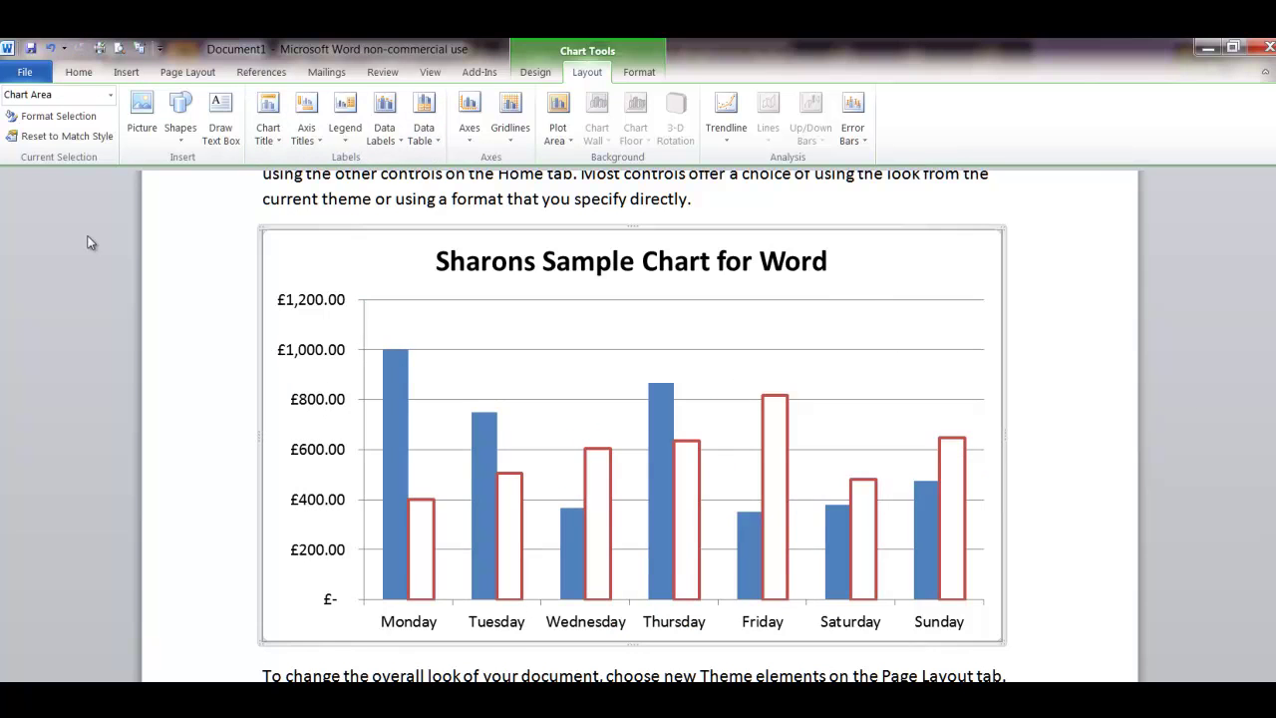
Step: Add a data table with legend keys below the Word chart, then deselect the chart and review it in the document
click(348, 138)
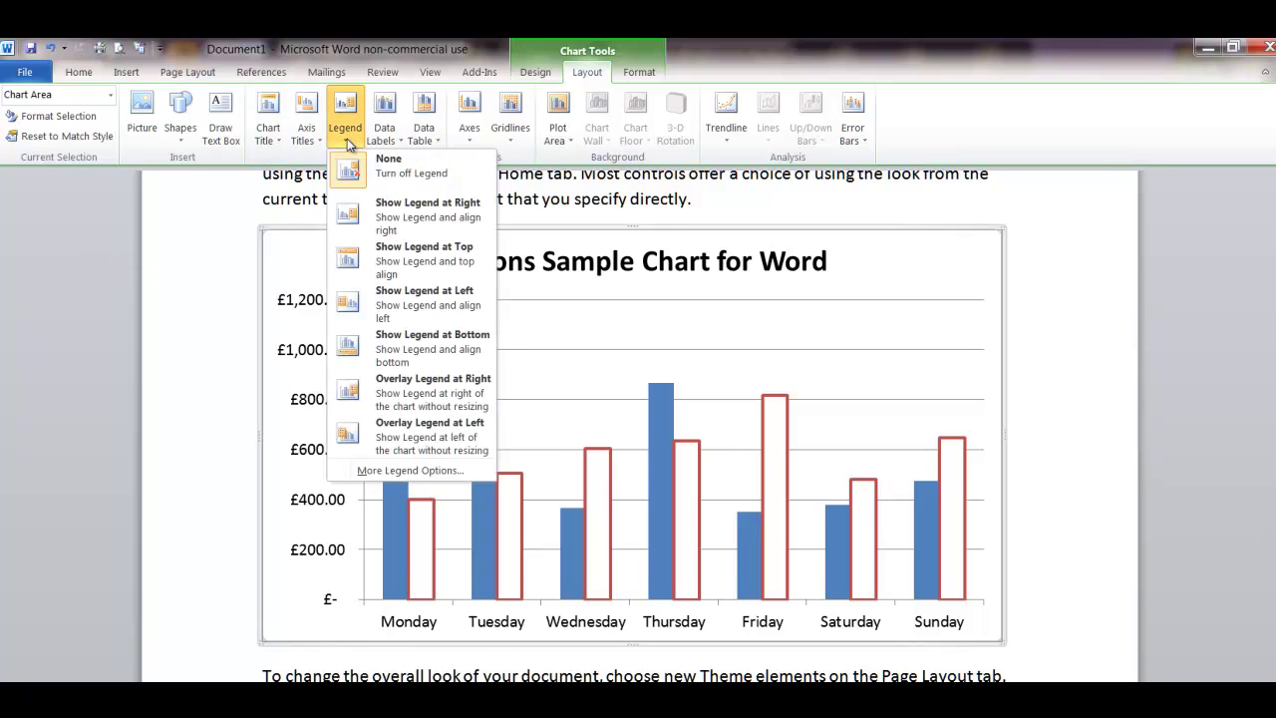
mouse_move(396, 136)
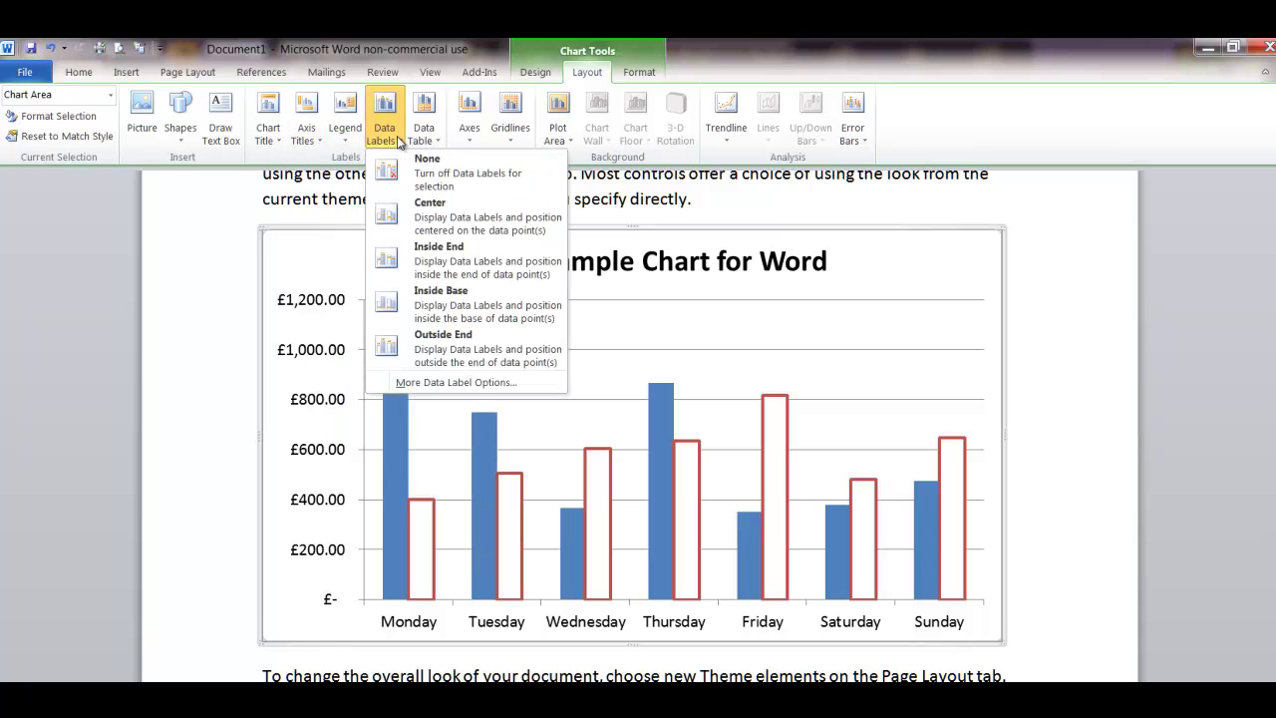
mouse_move(439, 138)
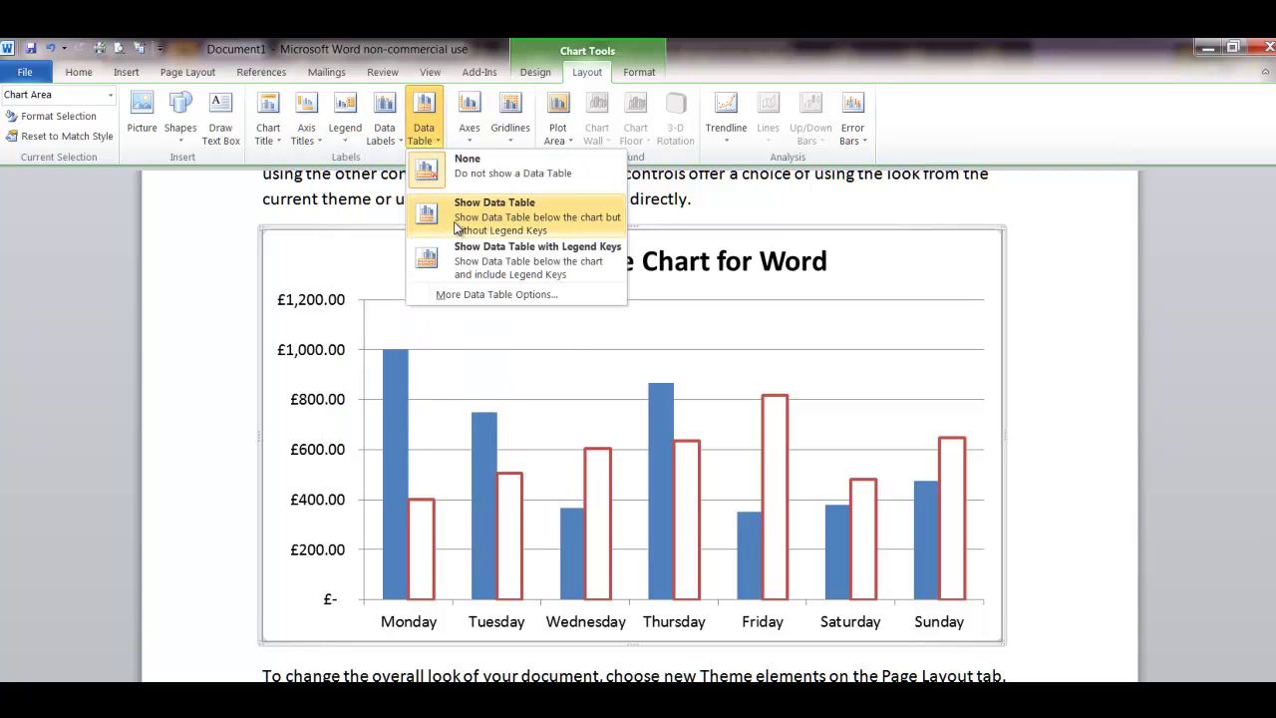
click(456, 249)
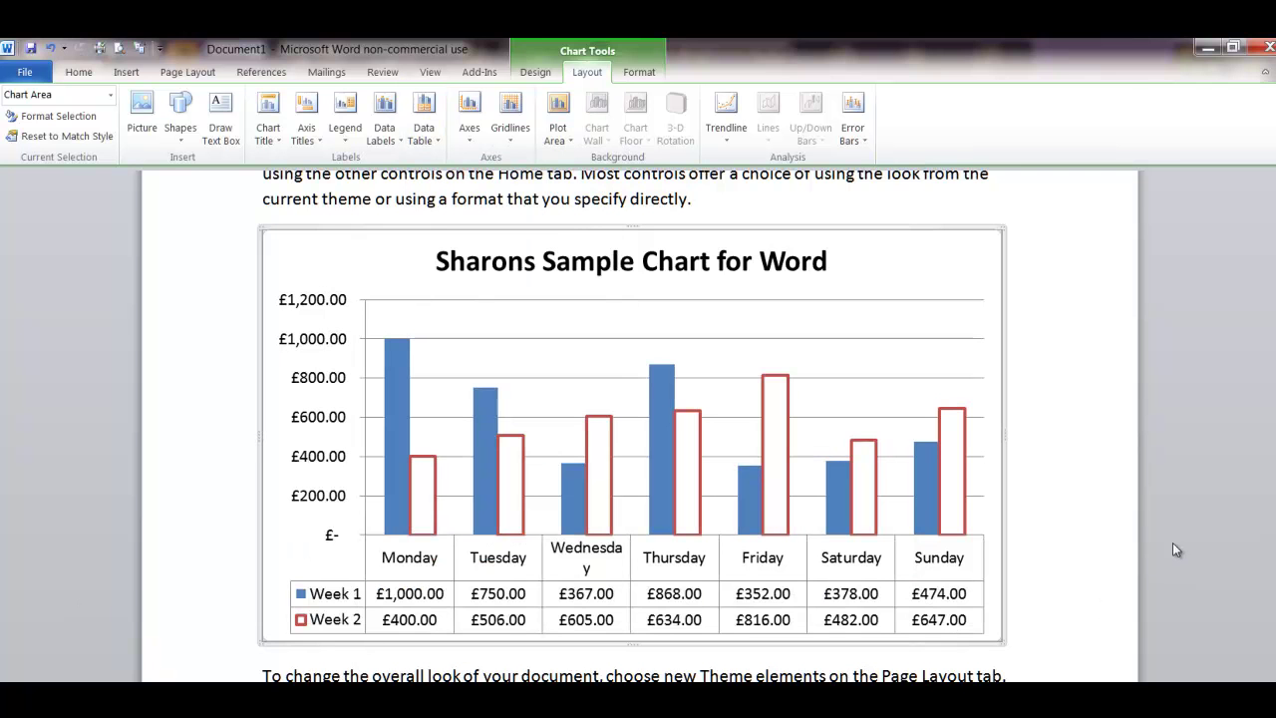
click(1095, 519)
scroll(1096, 521, up, 3)
scroll(1092, 513, down, 4)
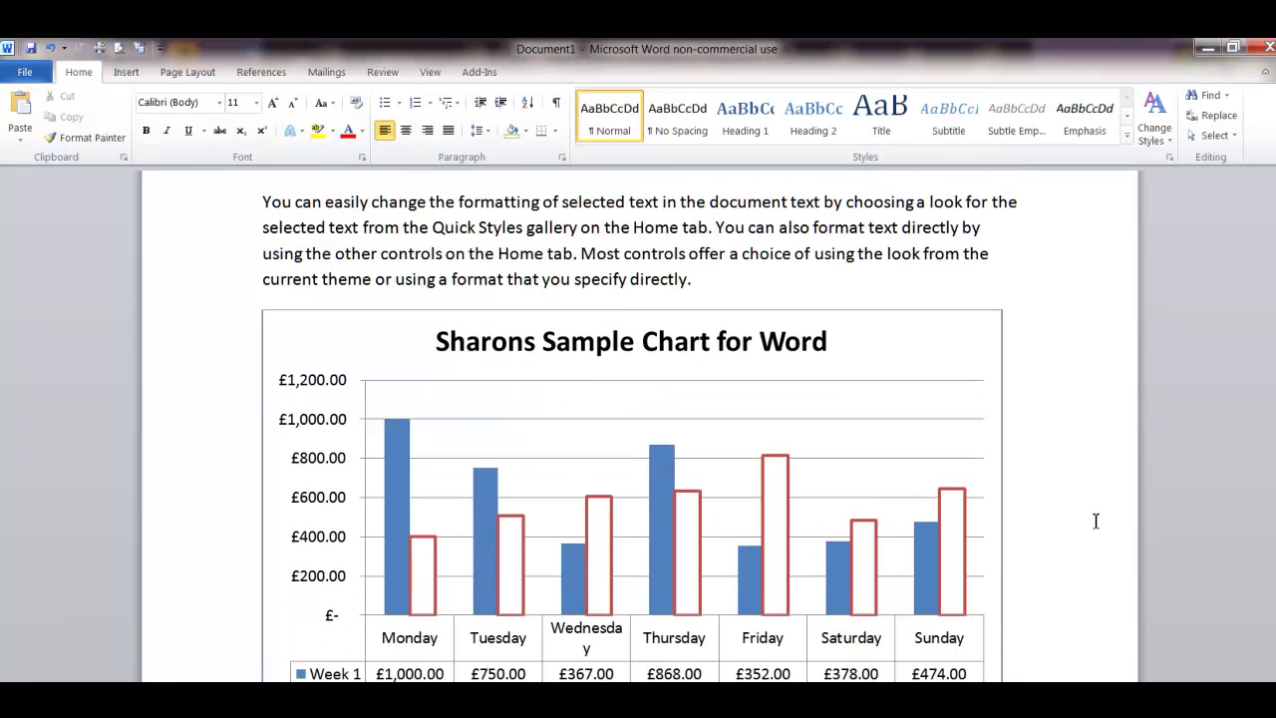
Step: Examine the finished chart, its data table and its placement between the surrounding paragraphs of the document
scroll(1072, 500, up, 4)
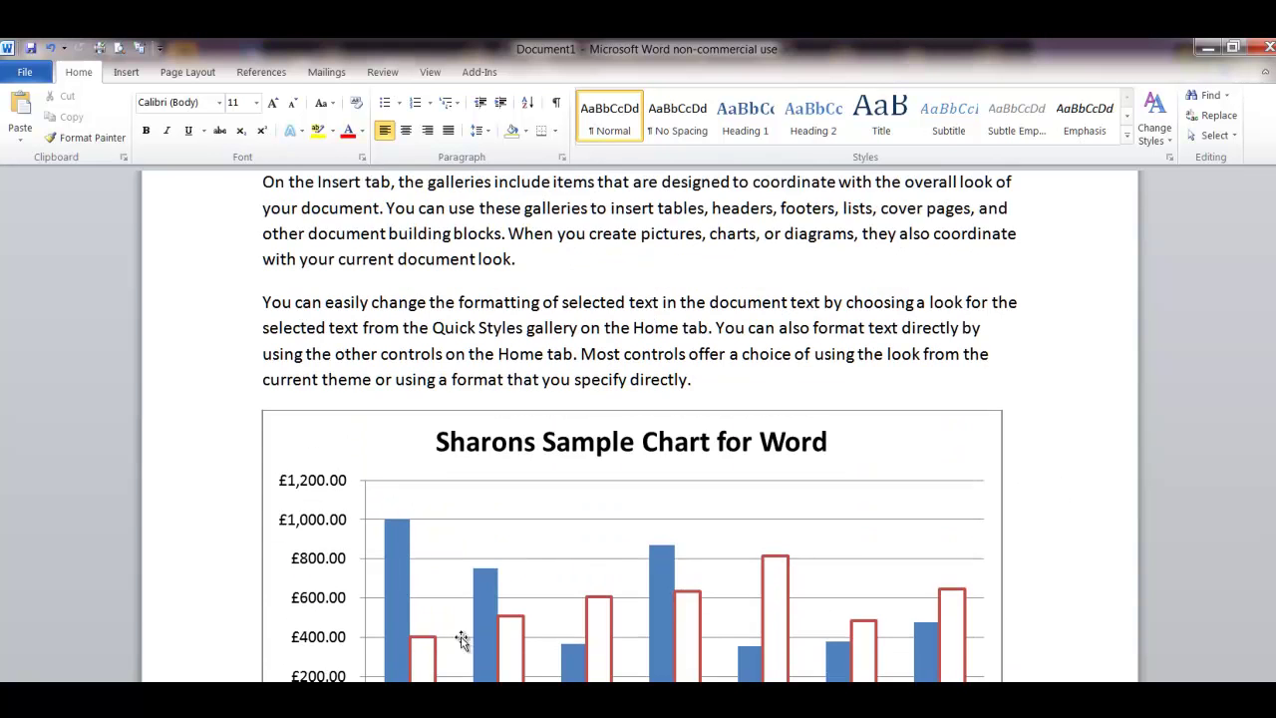
scroll(697, 529, down, 2)
scroll(731, 390, up, 1)
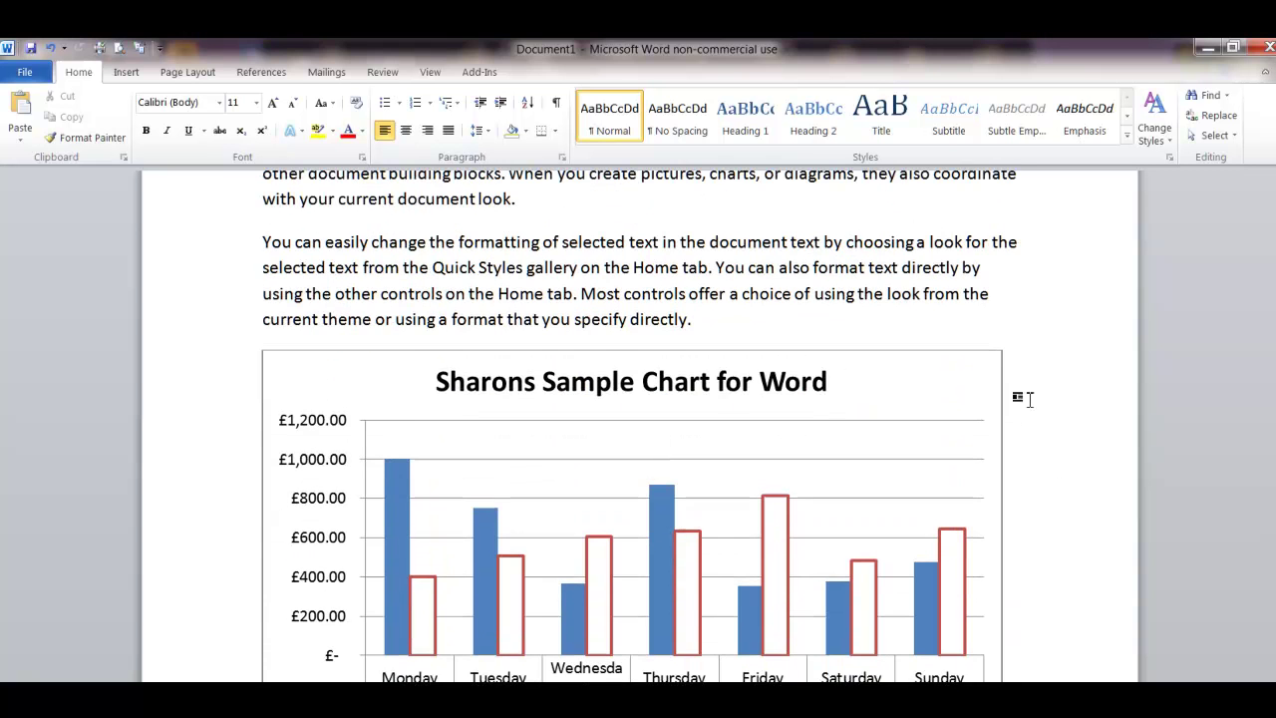
scroll(1037, 399, down, 1)
scroll(1042, 401, down, 4)
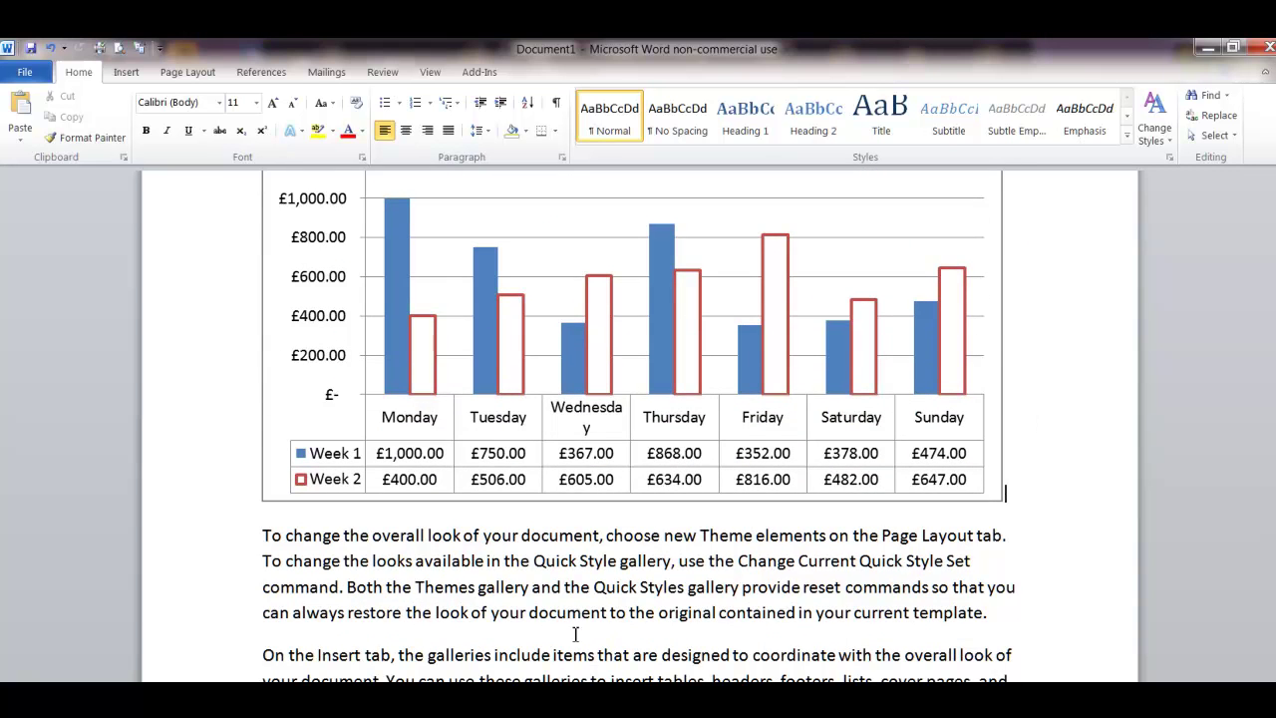
scroll(467, 596, up, 2)
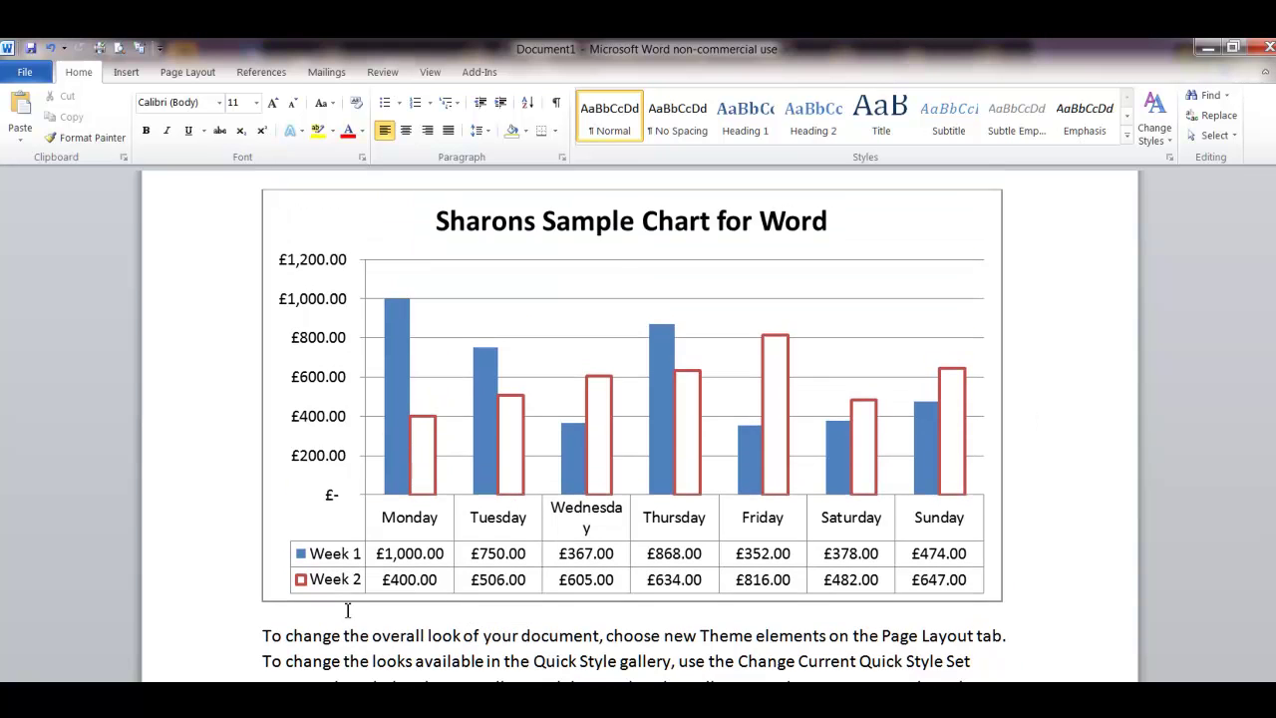
scroll(530, 675, up, 7)
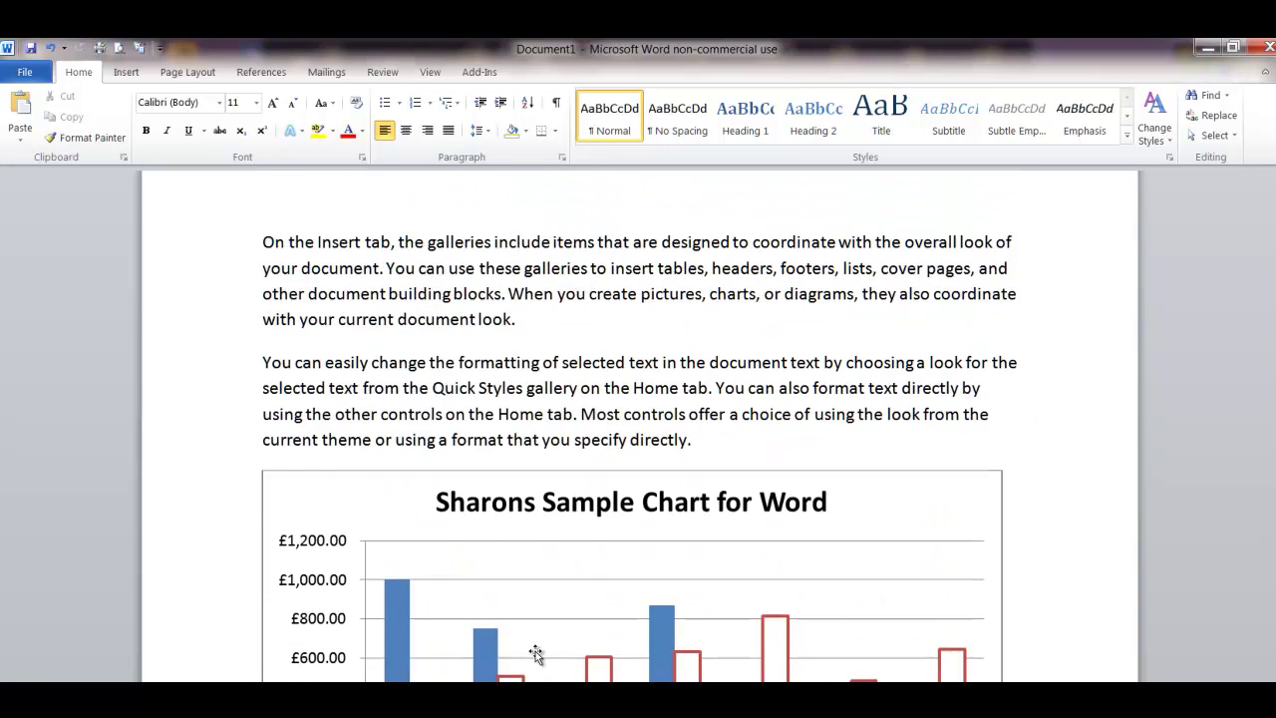
scroll(536, 653, down, 5)
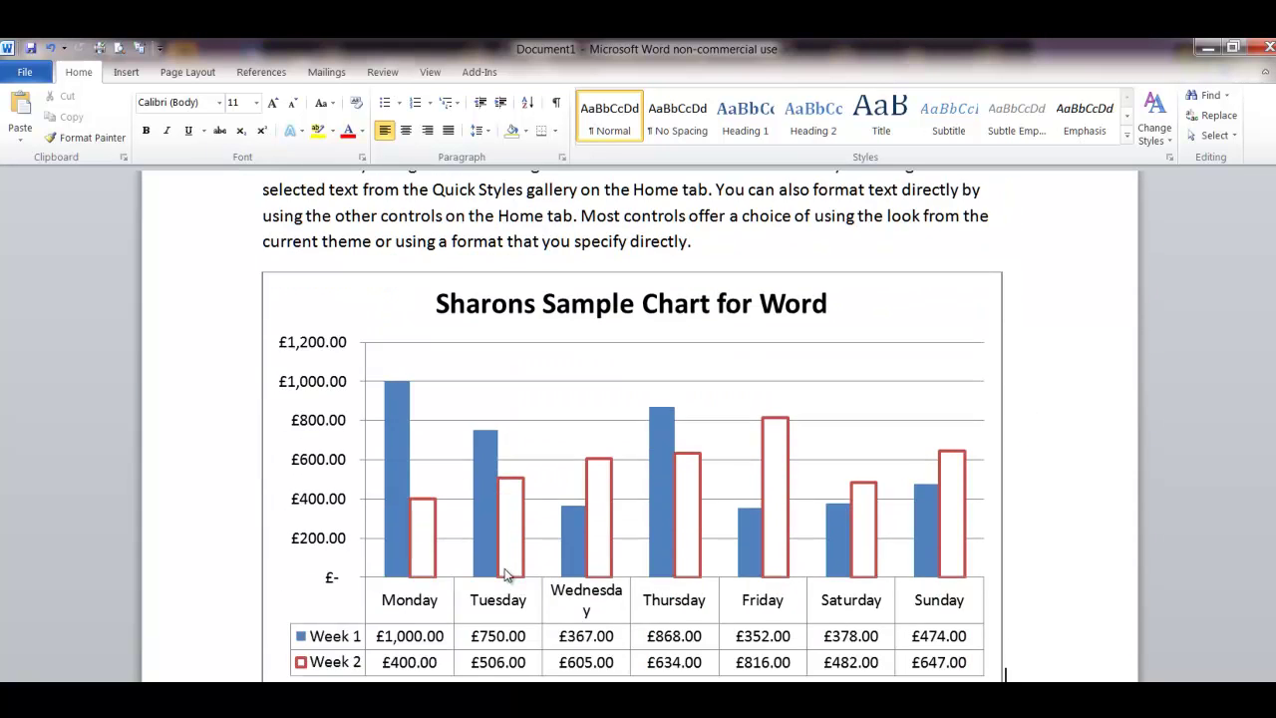
Step: Review the paste options for the copied Excel chart, comparing the Picture (JPEG) and Microsoft Office Graphic Object formats in Paste Special
click(21, 138)
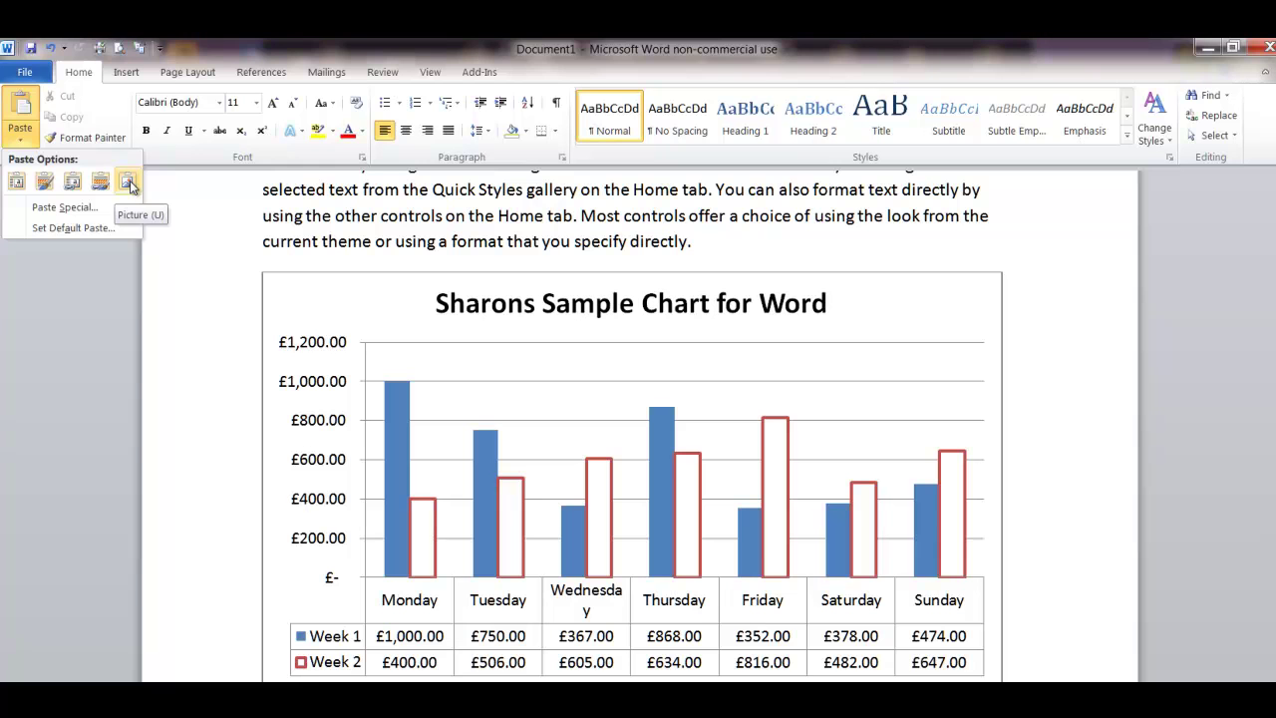
click(21, 143)
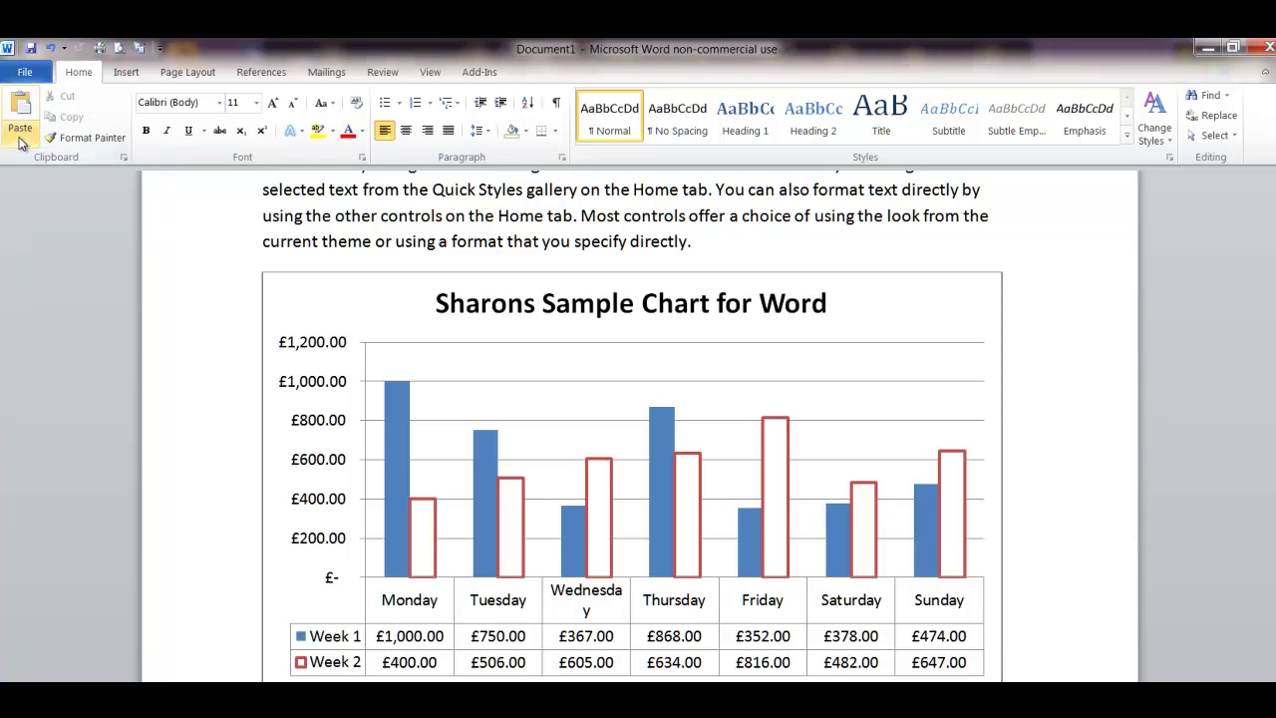
click(21, 140)
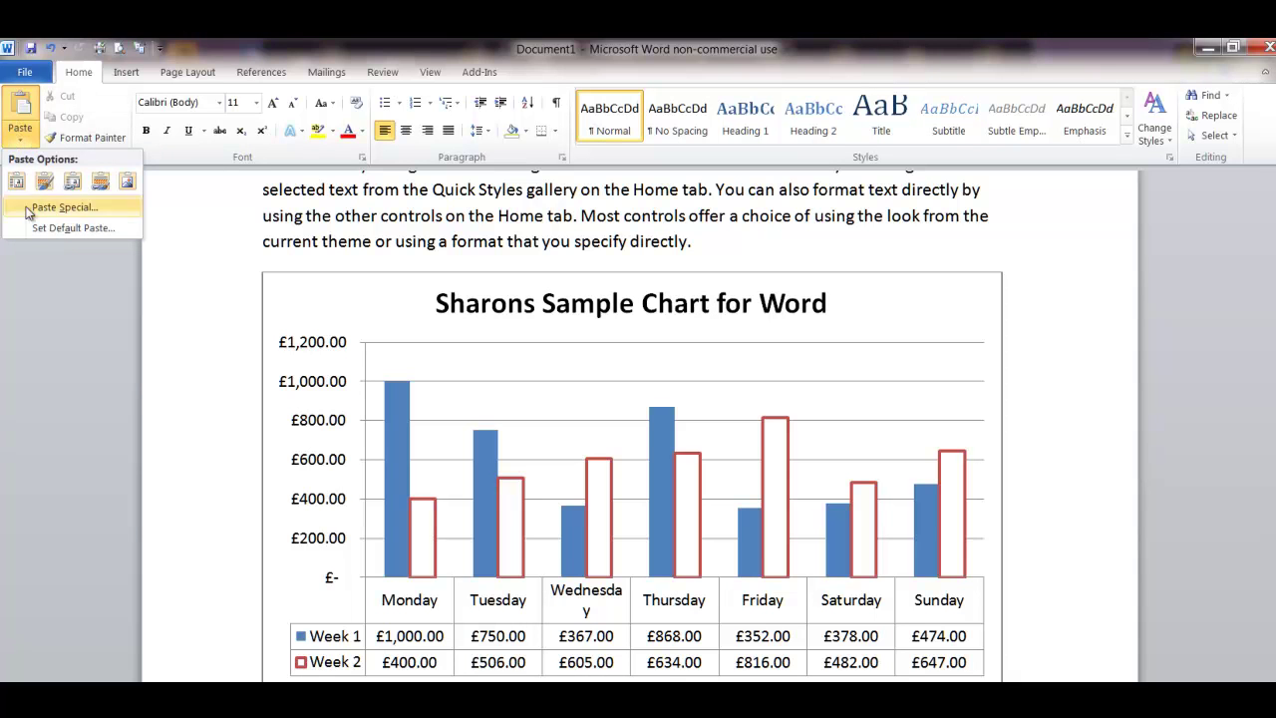
click(60, 208)
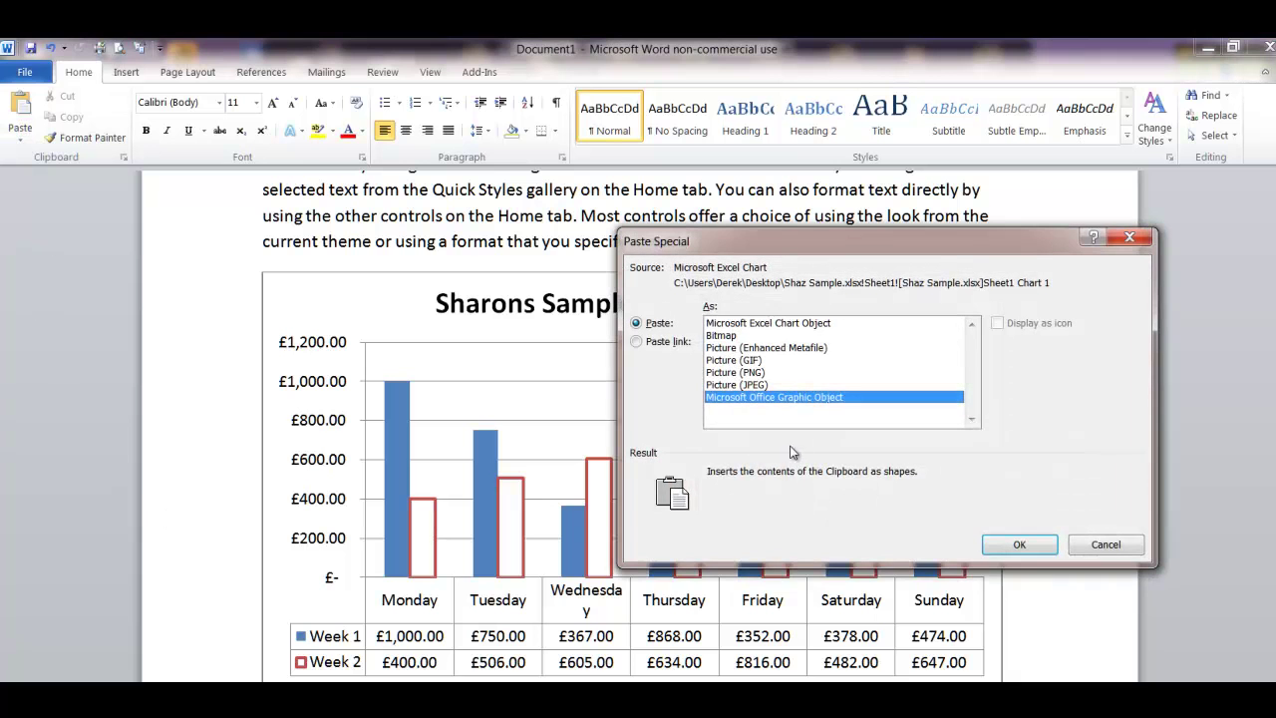
click(731, 386)
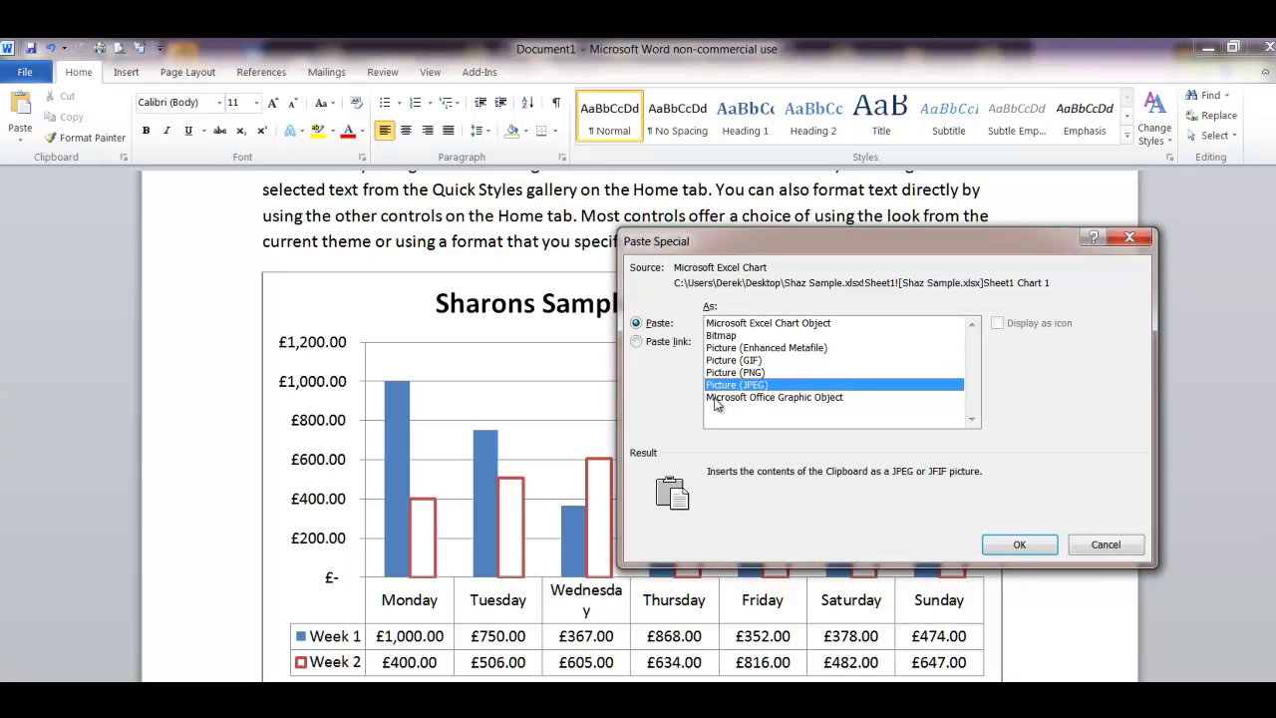
click(822, 399)
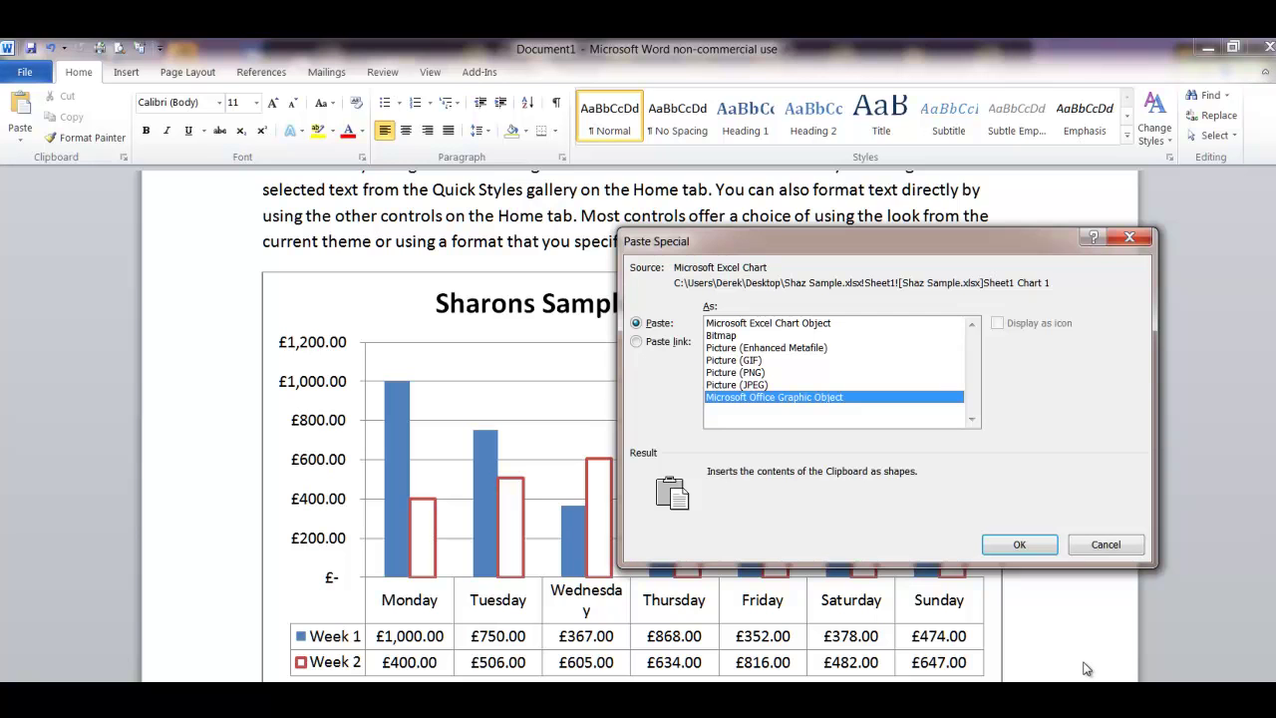
drag(804, 240, 720, 184)
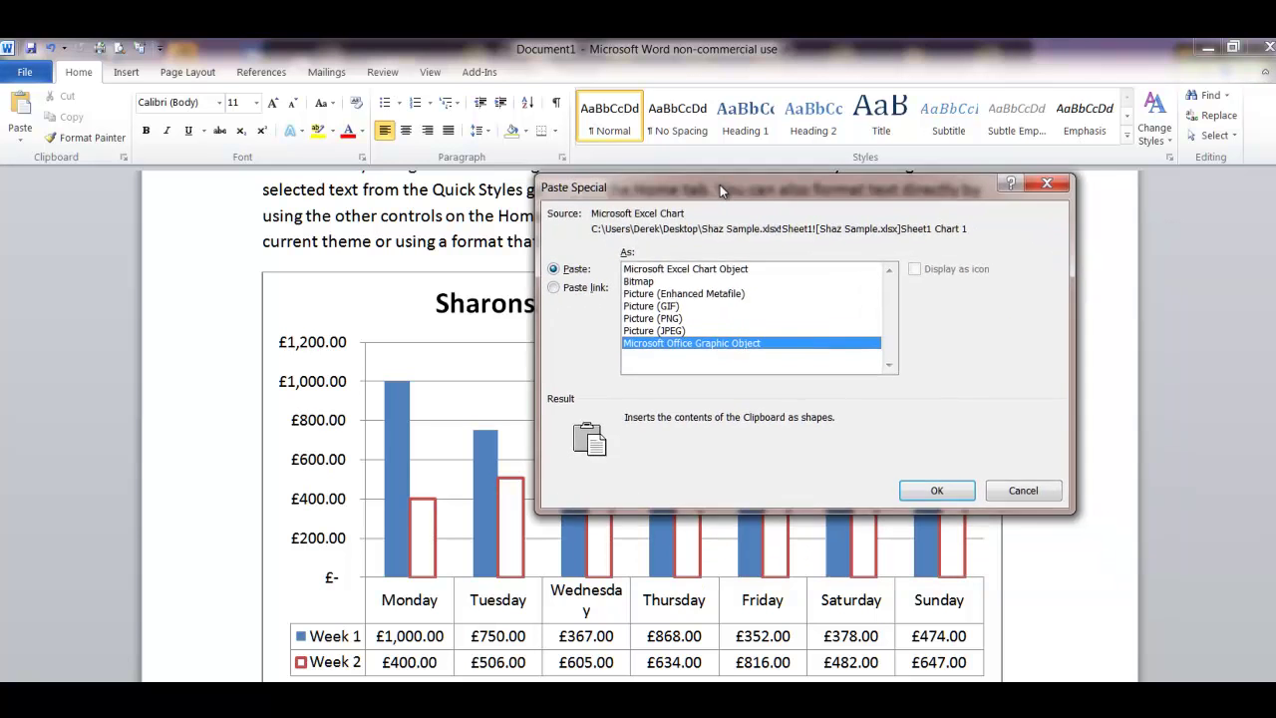